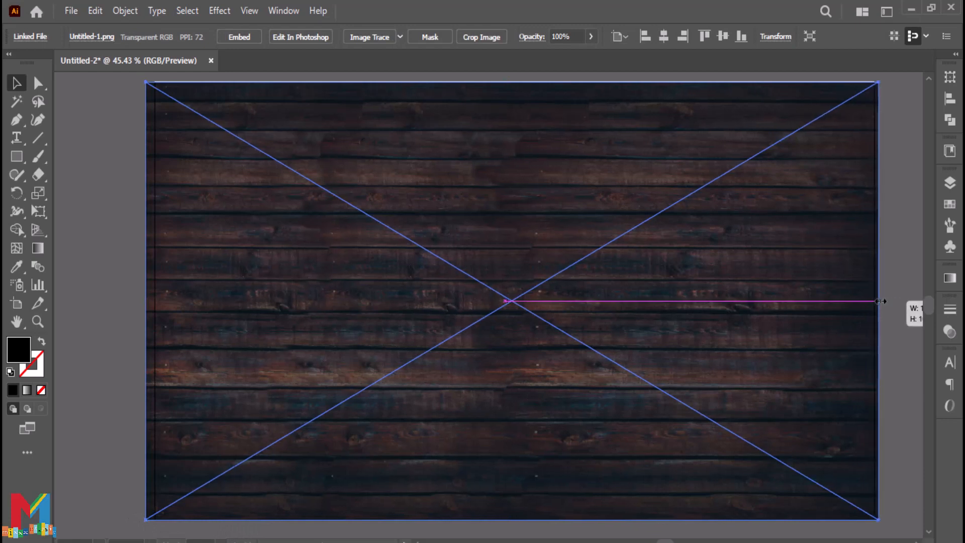
# Resize the wood plank image so its edges extend slightly past the artboard on all sides
pyautogui.scroll(1, 678, 264)
pyautogui.moveTo(513, 119); pyautogui.dragTo(513, 114)
pyautogui.scroll(-3, 632, 172)
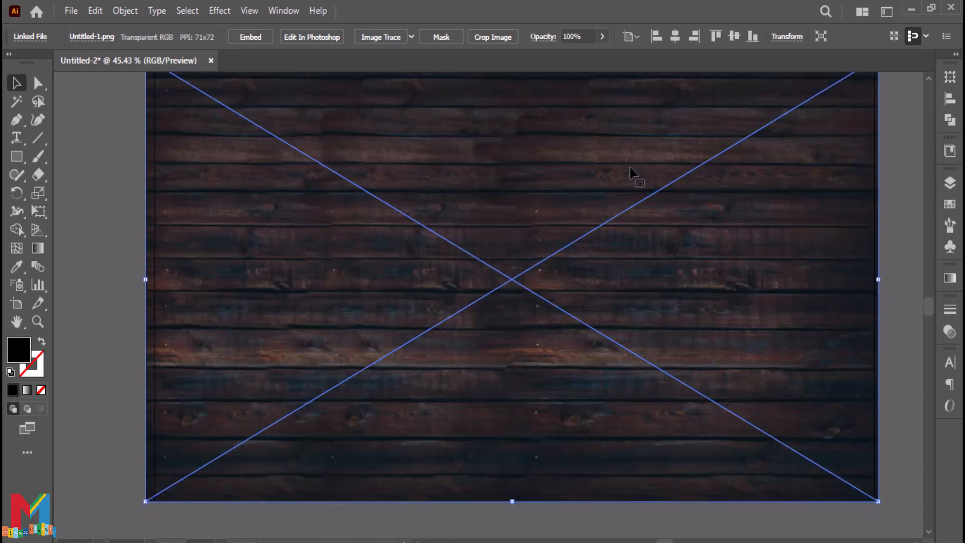
pyautogui.scroll(2, 628, 177)
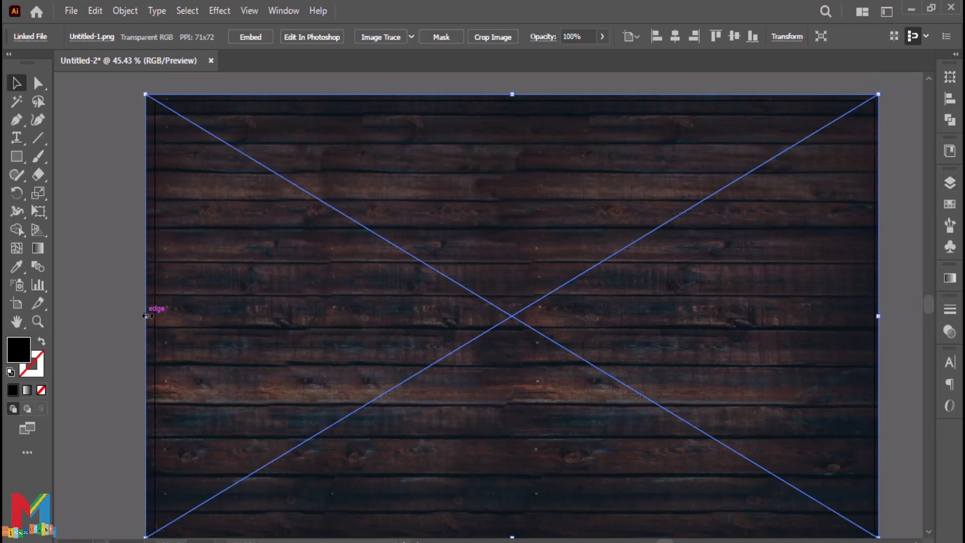
pyautogui.moveTo(146, 316); pyautogui.dragTo(151, 316)
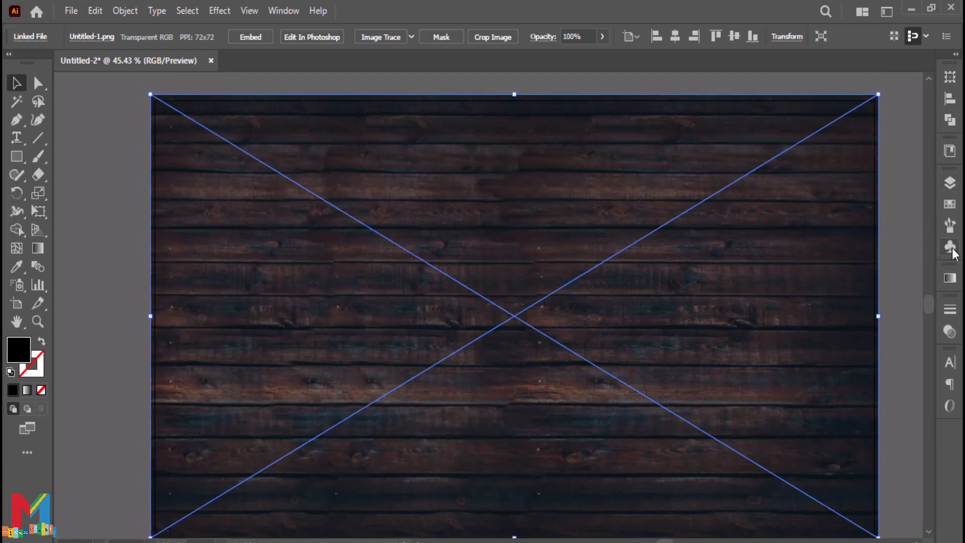
# Lock the linked wood image in Layer 1
pyautogui.click(949, 182)
pyautogui.click(791, 216)
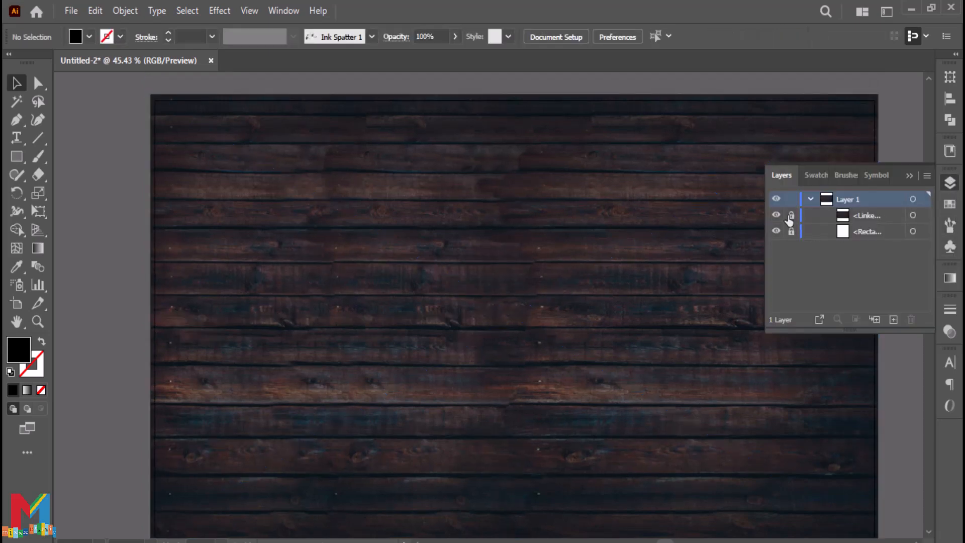
pyautogui.click(908, 176)
# Draw a tall orange rectangle without a stroke over the right half of the wood background, extending past its upper and lower edges
pyautogui.scroll(-1, 291, 160)
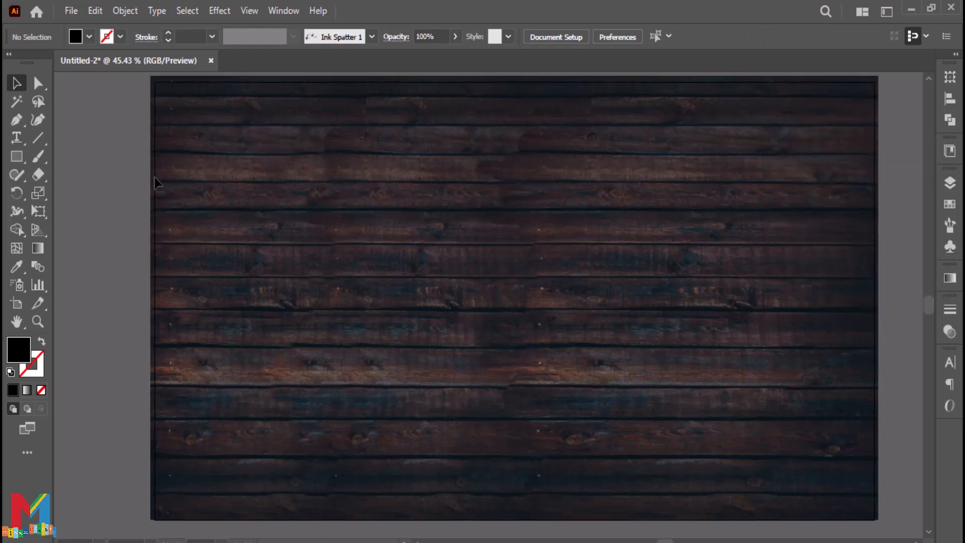
pyautogui.click(14, 157)
pyautogui.scroll(2, 201, 151)
pyautogui.click(89, 37)
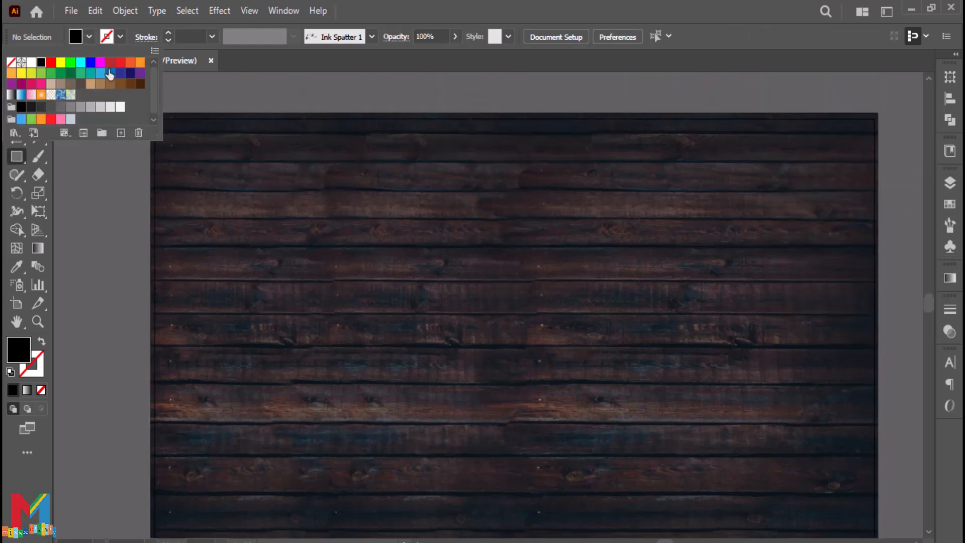
pyautogui.click(139, 61)
pyautogui.click(32, 458)
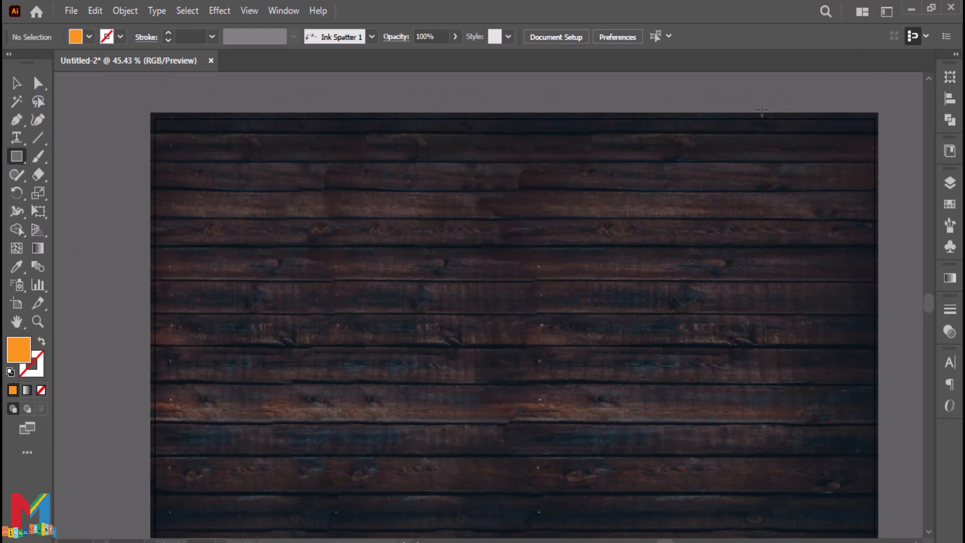
pyautogui.moveTo(761, 107); pyautogui.dragTo(518, 317)
pyautogui.scroll(6, 502, 313)
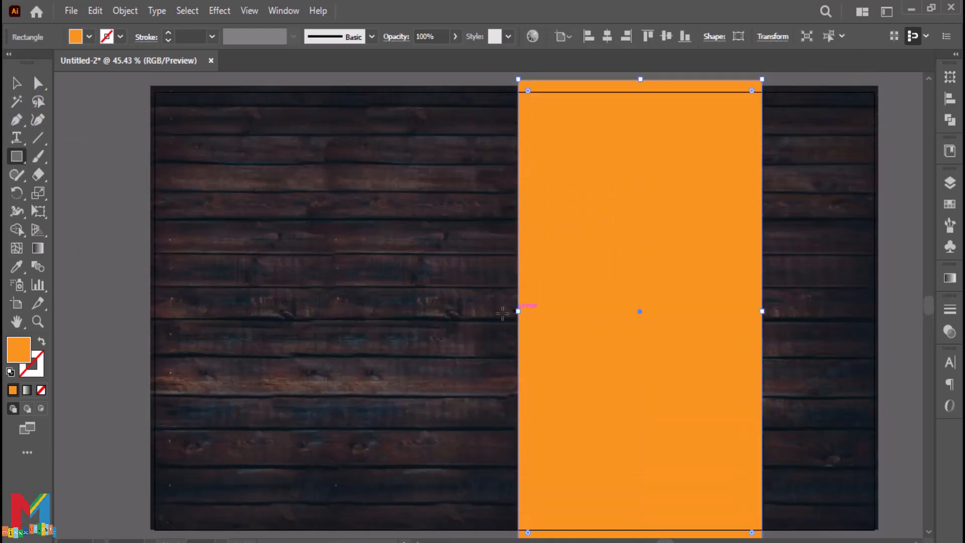
# Change the rectangle's fill to a slightly lighter orange with the Color Picker
pyautogui.doubleClick(19, 355)
pyautogui.moveTo(415, 194); pyautogui.dragTo(442, 173)
pyautogui.click(631, 186)
# Bend both long sides of the orange rectangle to the right with the Curvature tool, forming an arched band
pyautogui.click(38, 120)
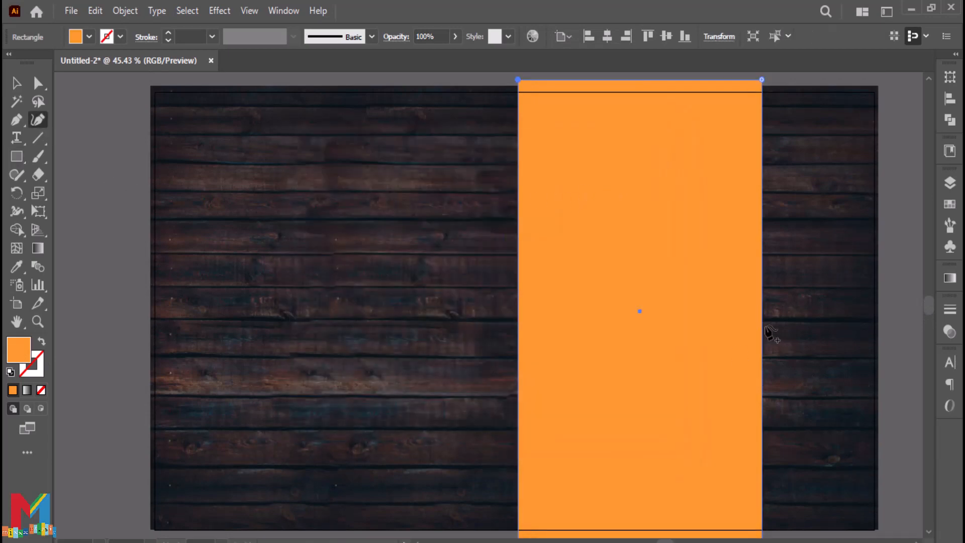
pyautogui.click(762, 318)
pyautogui.moveTo(762, 318); pyautogui.dragTo(815, 318)
pyautogui.moveTo(518, 332); pyautogui.dragTo(567, 332)
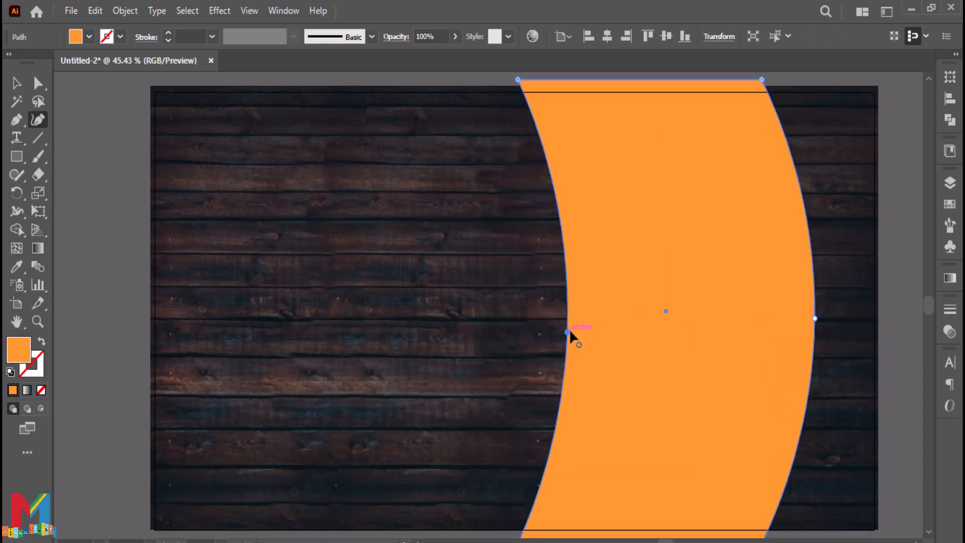
pyautogui.click(18, 85)
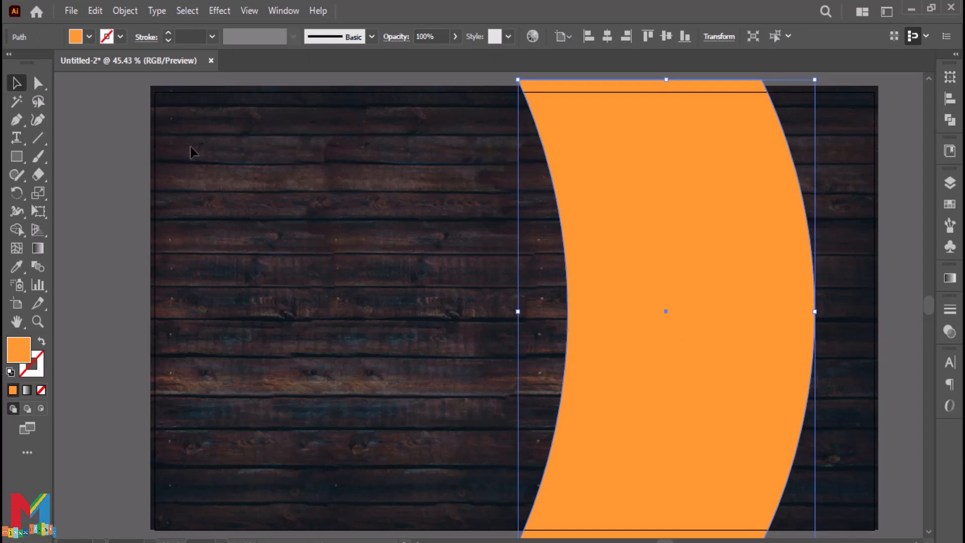
# Apply a Roughen effect to the orange band with relative size 2%, detail 16/in and smooth points
pyautogui.click(227, 11)
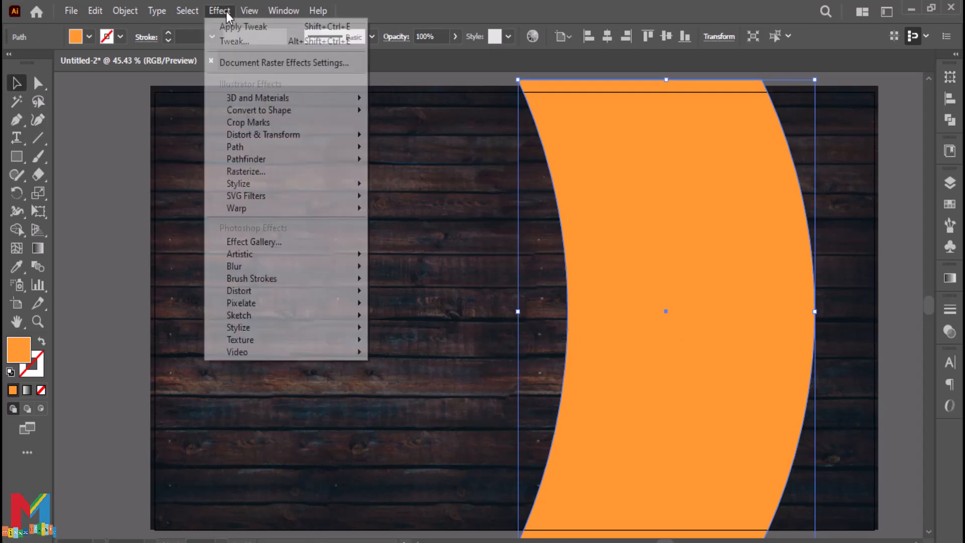
pyautogui.moveTo(284, 139)
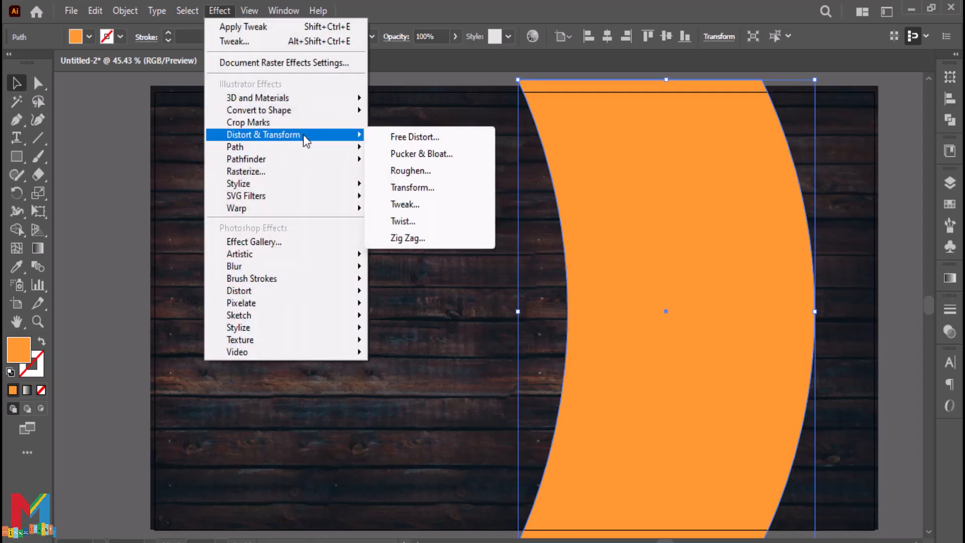
pyautogui.click(427, 171)
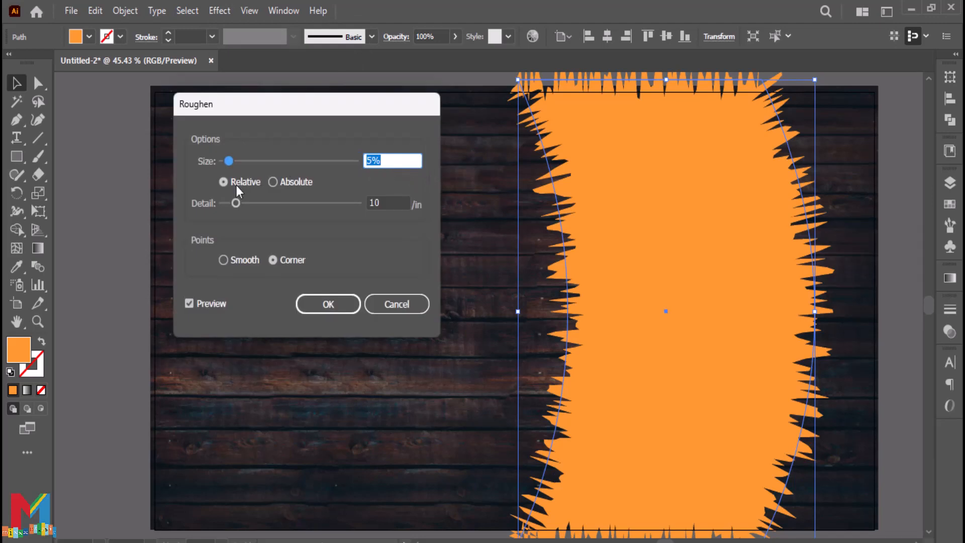
pyautogui.moveTo(236, 203); pyautogui.dragTo(255, 207)
pyautogui.click(382, 160)
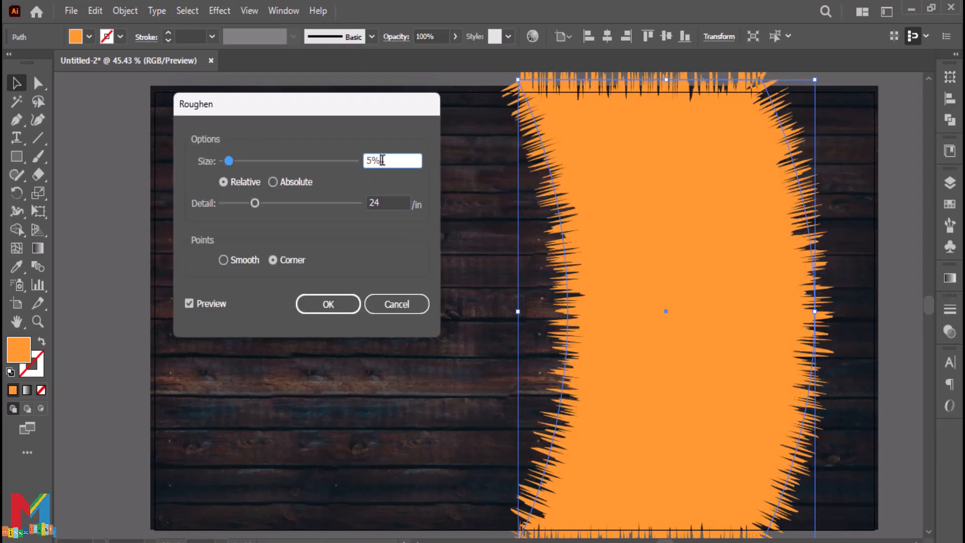
pyautogui.press('Down')
pyautogui.press('Down')
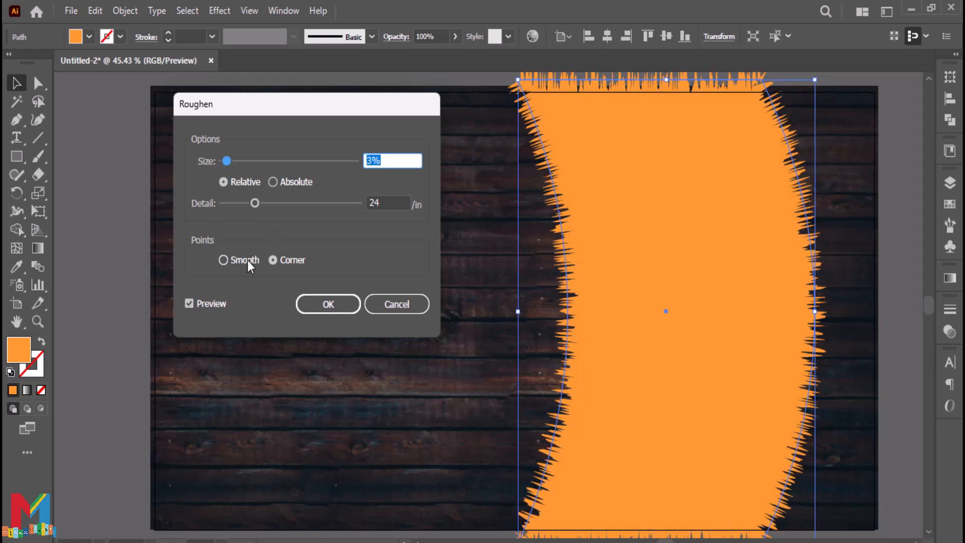
pyautogui.click(223, 259)
pyautogui.click(372, 161)
pyautogui.press('Down')
pyautogui.press('Down')
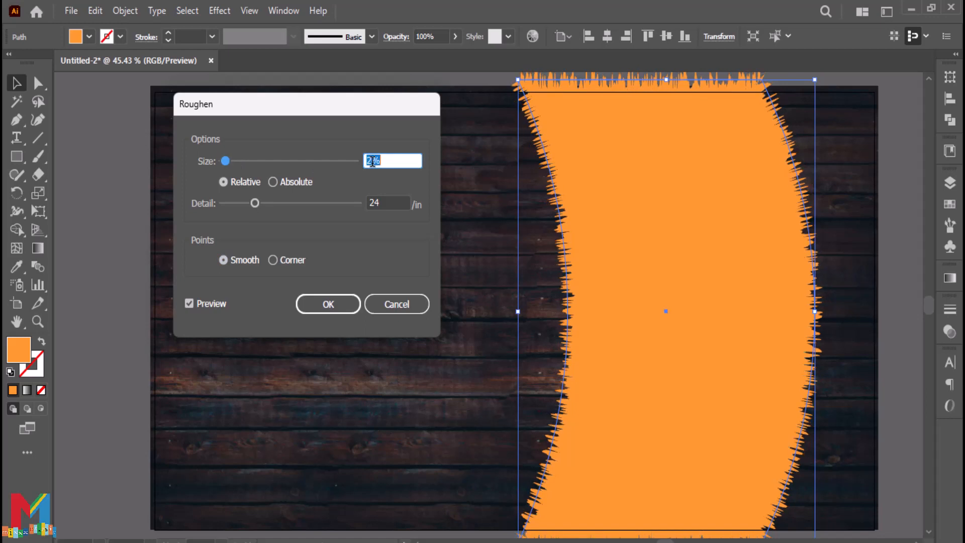
pyautogui.moveTo(254, 203); pyautogui.dragTo(243, 201)
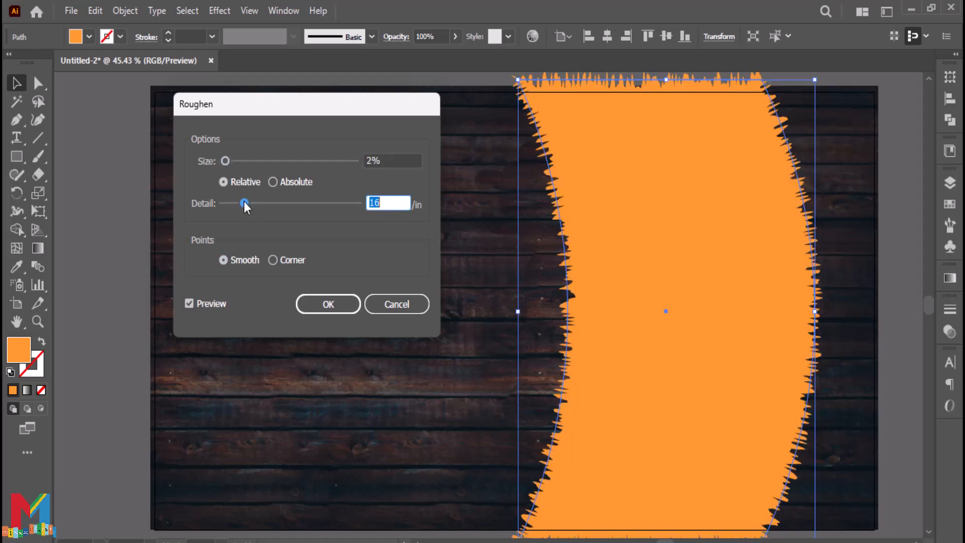
pyautogui.click(328, 304)
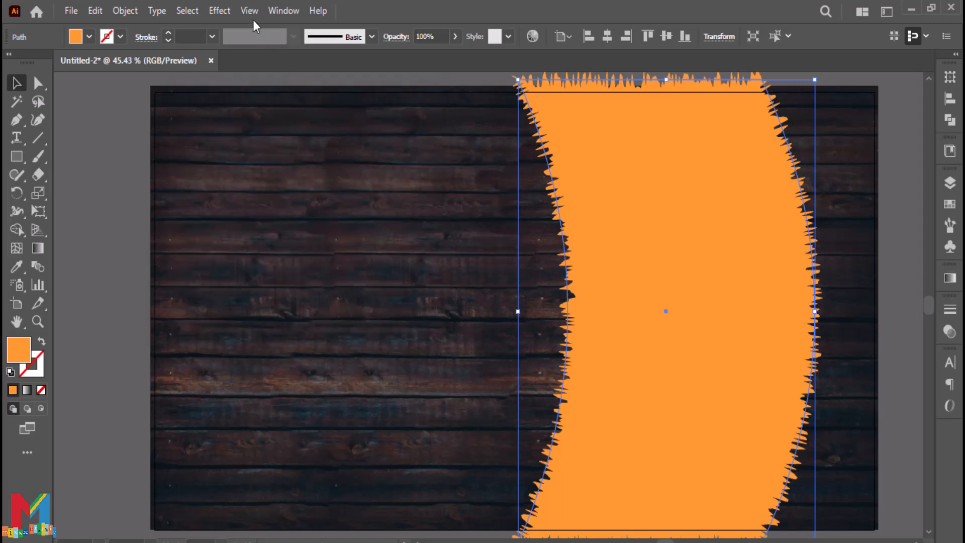
pyautogui.click(221, 15)
pyautogui.moveTo(285, 137)
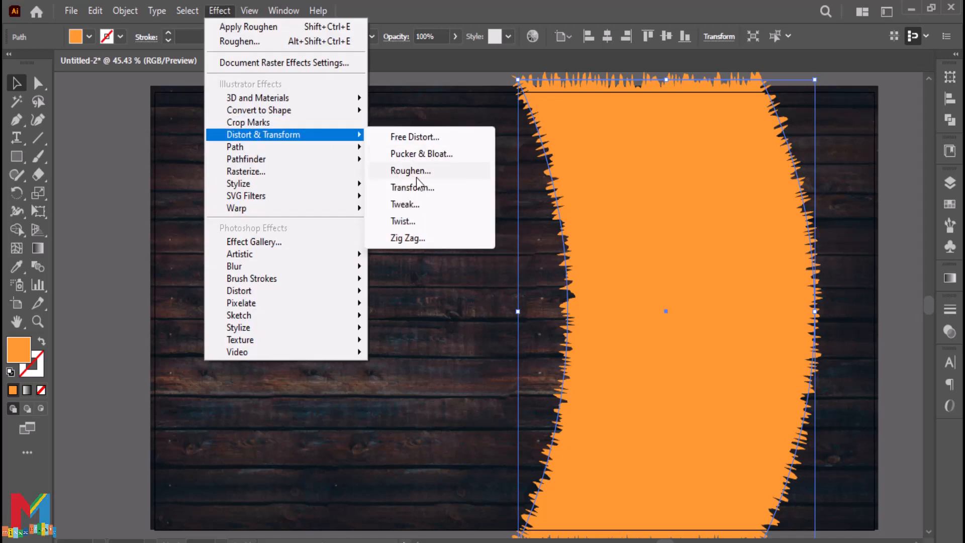
pyautogui.click(416, 220)
pyautogui.write('15')
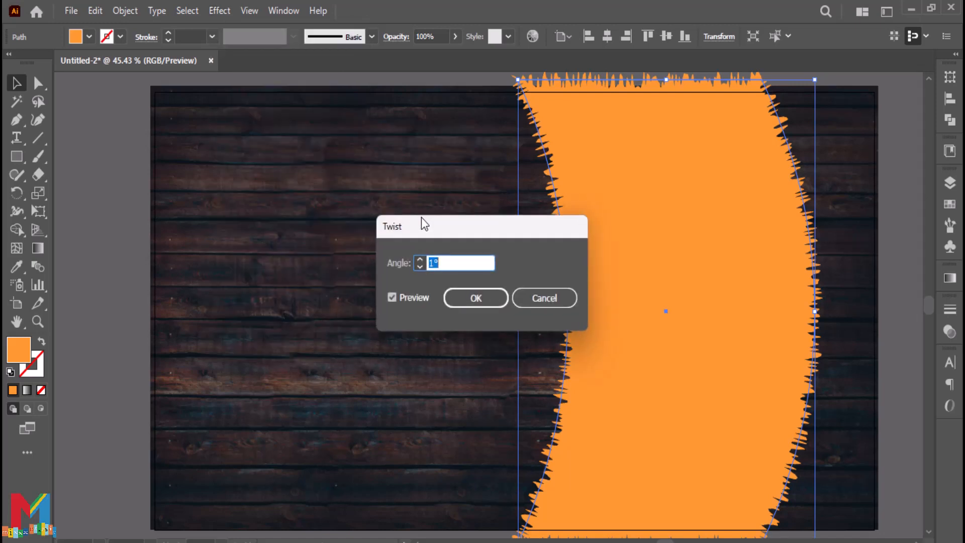
pyautogui.press('Tab')
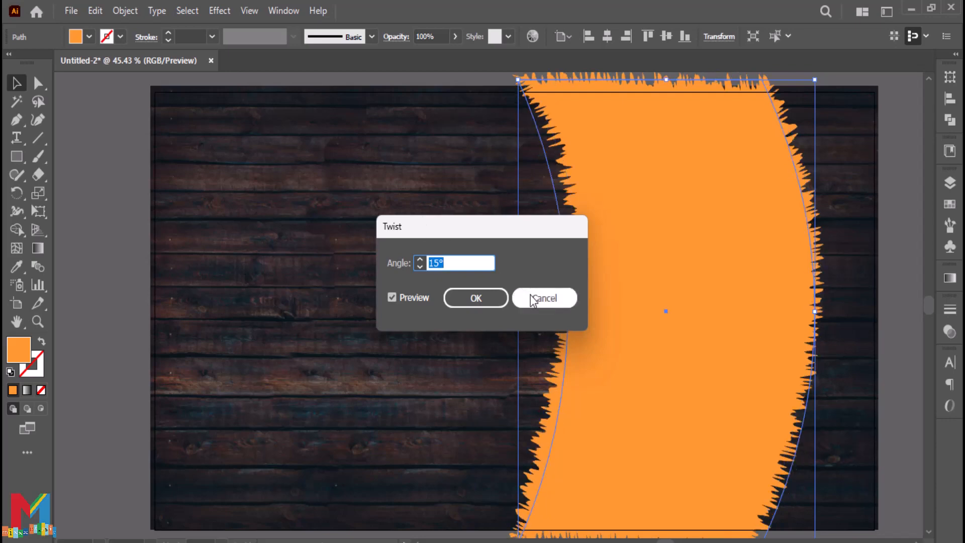
pyautogui.click(528, 296)
# Apply a Tweak effect to the orange band with 0% horizontal and 1% vertical relative amounts, and deselect it
pyautogui.click(219, 11)
pyautogui.moveTo(292, 135)
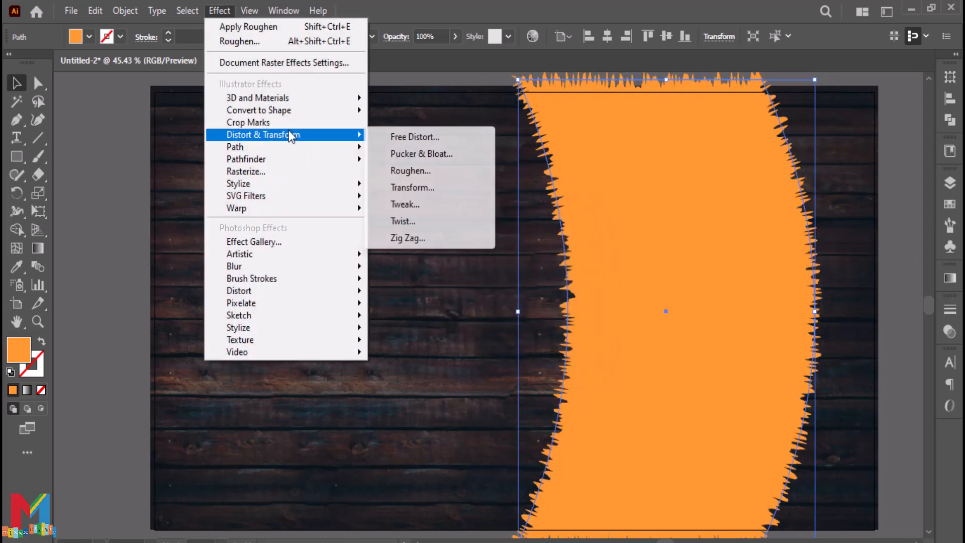
pyautogui.click(440, 202)
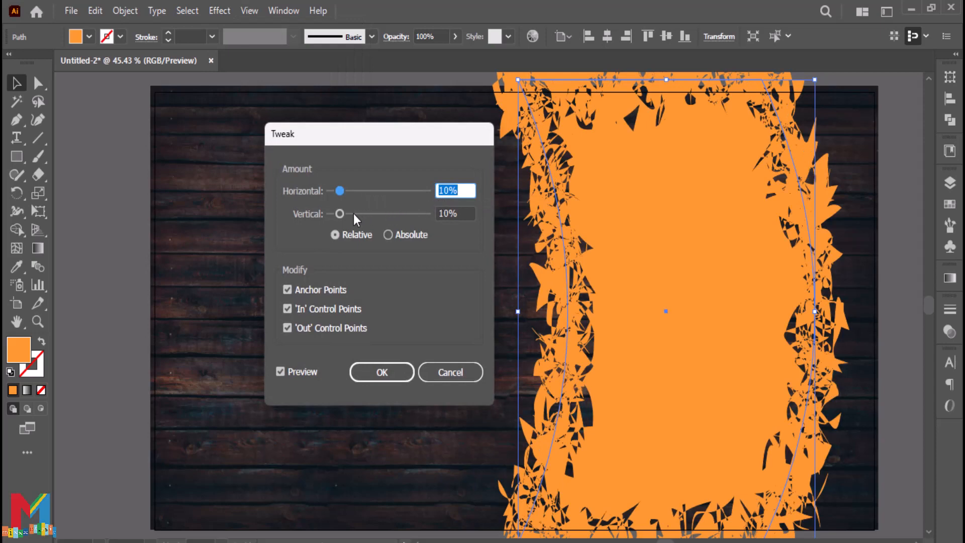
pyautogui.hotkey('shift', 'Down')
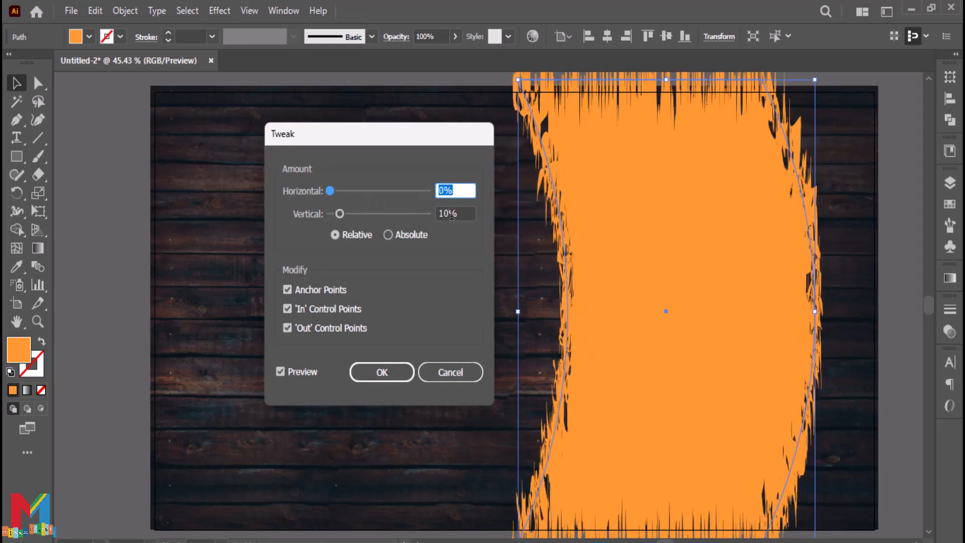
pyautogui.click(451, 213)
pyautogui.press('Down')
pyautogui.press('Down')
pyautogui.press('Down')
pyautogui.press('Down')
pyautogui.press('Down')
pyautogui.press('Down')
pyautogui.press('Down')
pyautogui.press('Down')
pyautogui.press('Down')
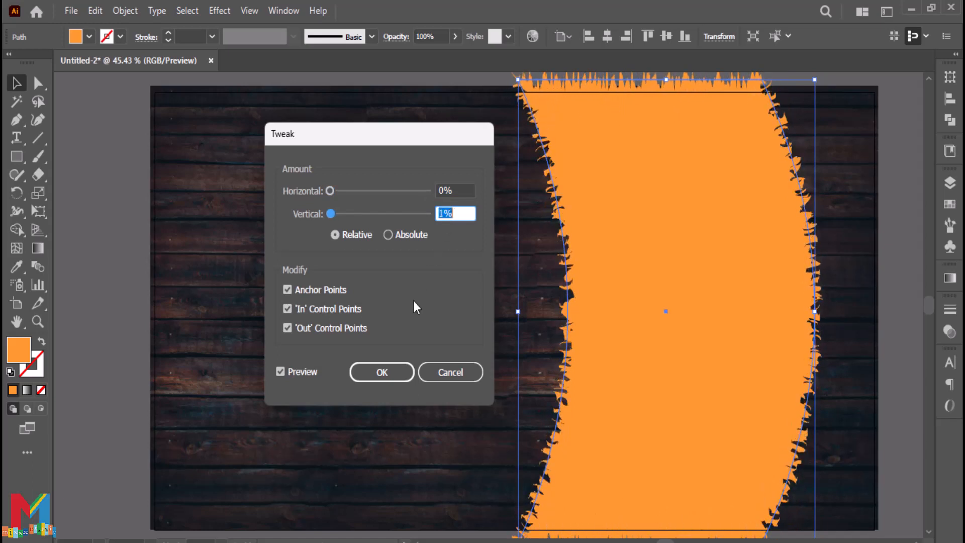
pyautogui.click(385, 371)
pyautogui.click(405, 352)
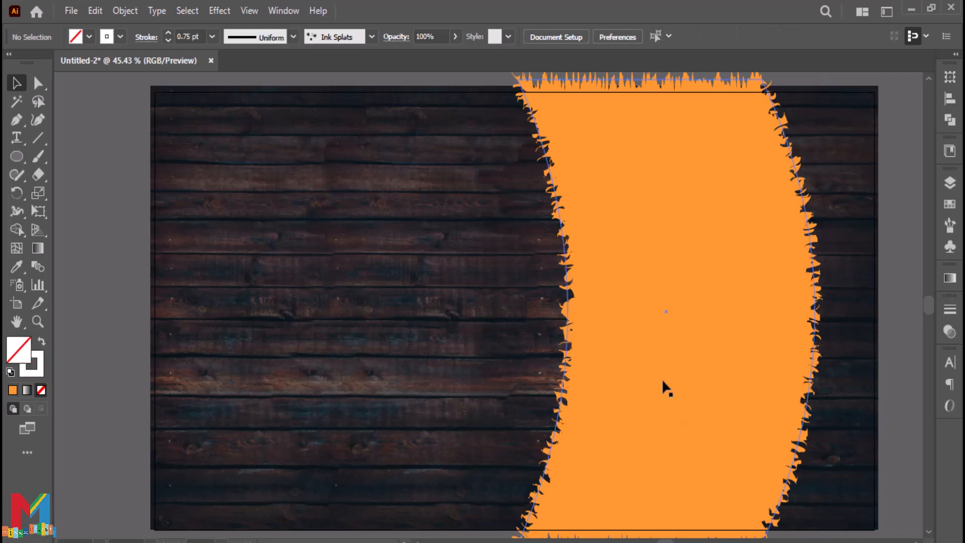
# Open the grunge texture file 06 from the black-and-white grunge background folder
pyautogui.click(70, 11)
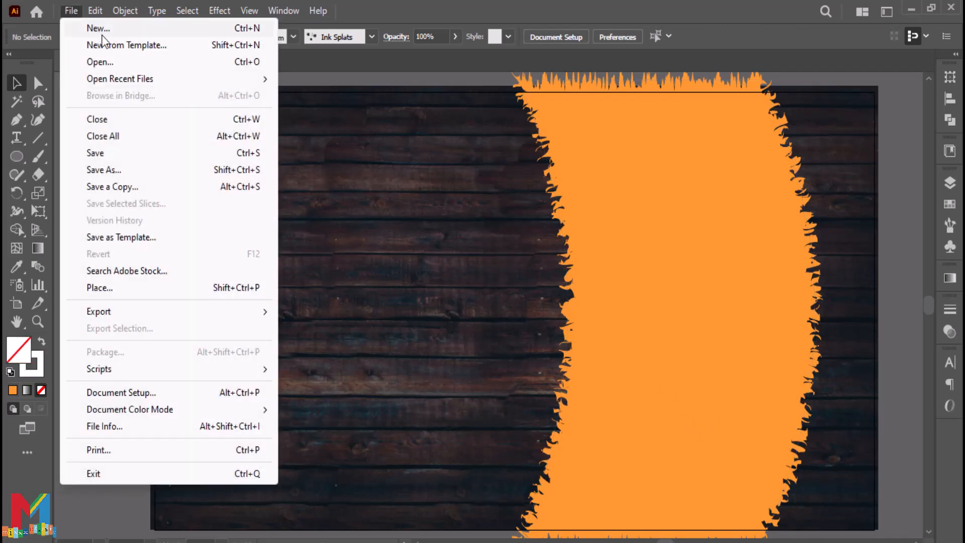
pyautogui.click(106, 63)
pyautogui.click(205, 170)
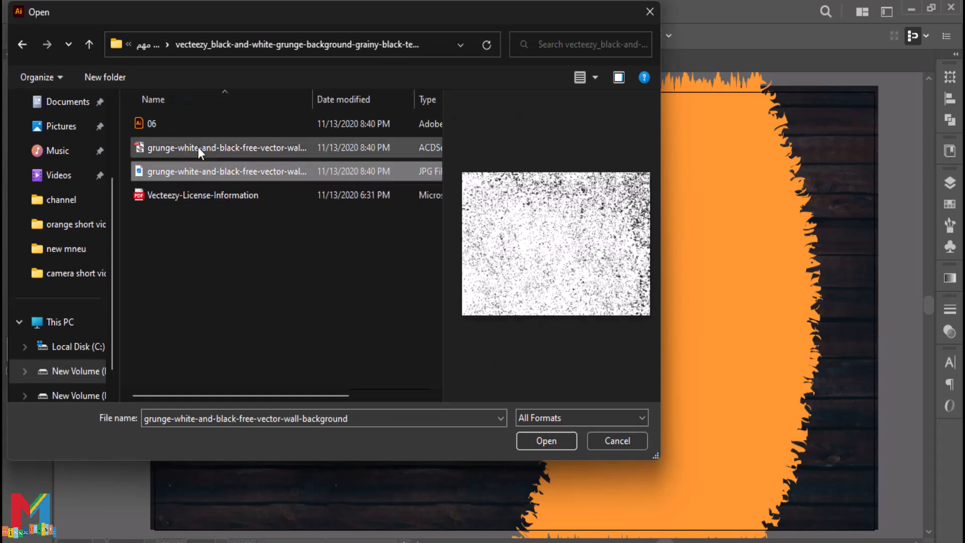
pyautogui.click(204, 152)
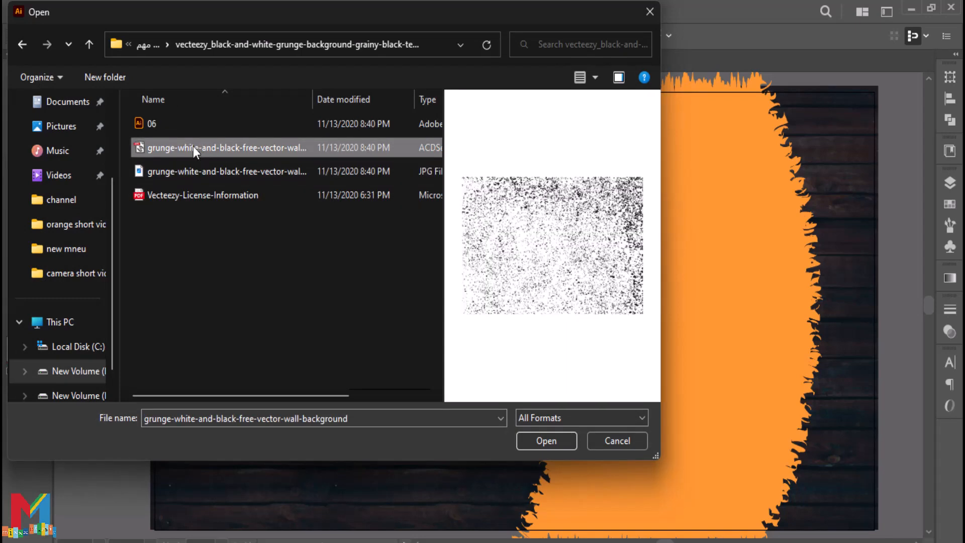
pyautogui.click(191, 126)
pyautogui.click(537, 444)
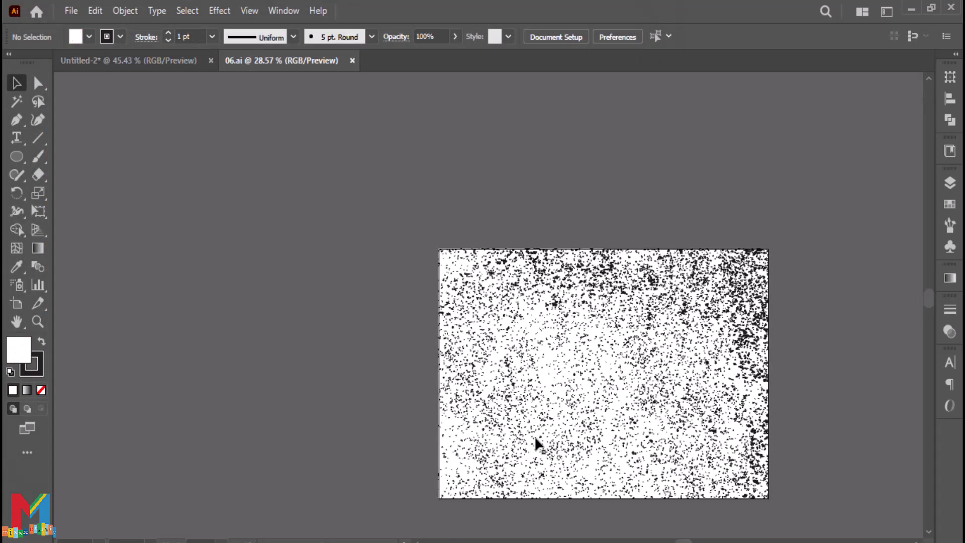
# Bring the grunge texture into Untitled-2 over the orange band and enlarge it past the artboard's lower edge
pyautogui.moveTo(582, 347); pyautogui.dragTo(673, 203)
pyautogui.scroll(-3, 673, 204)
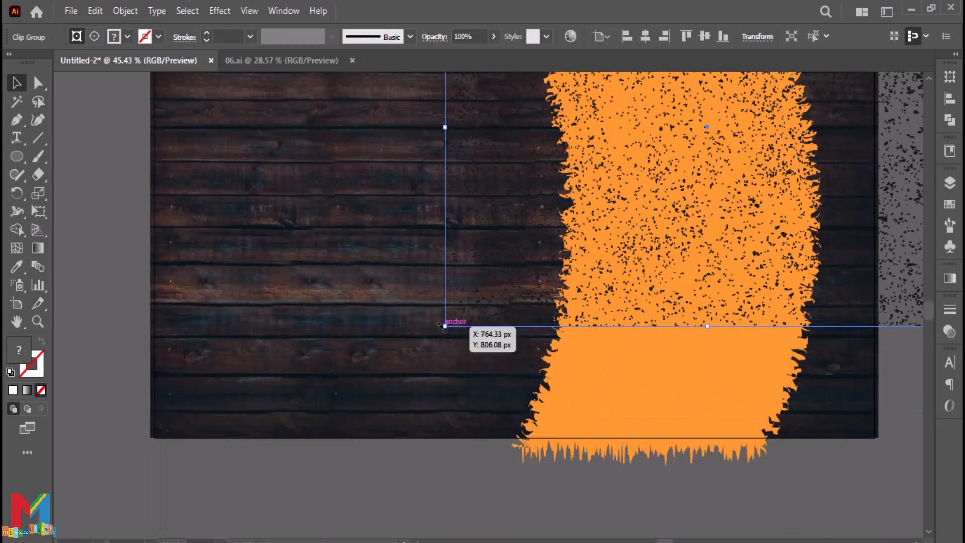
pyautogui.moveTo(445, 326); pyautogui.dragTo(345, 448)
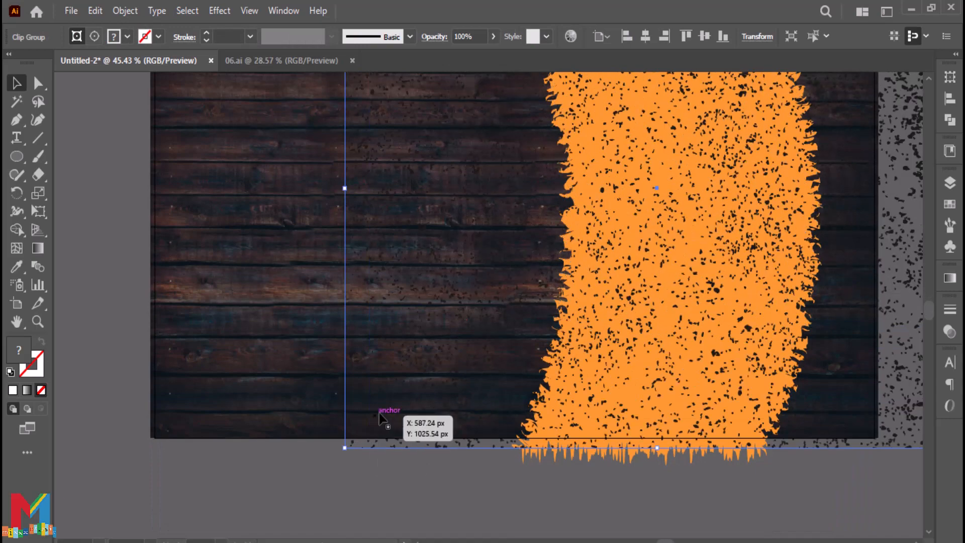
pyautogui.scroll(4, 390, 402)
# Divide the orange band with the overlapping grunge texture using Pathfinder, and deselect the result
pyautogui.moveTo(295, 283); pyautogui.dragTo(902, 467)
pyautogui.click(949, 182)
pyautogui.click(949, 183)
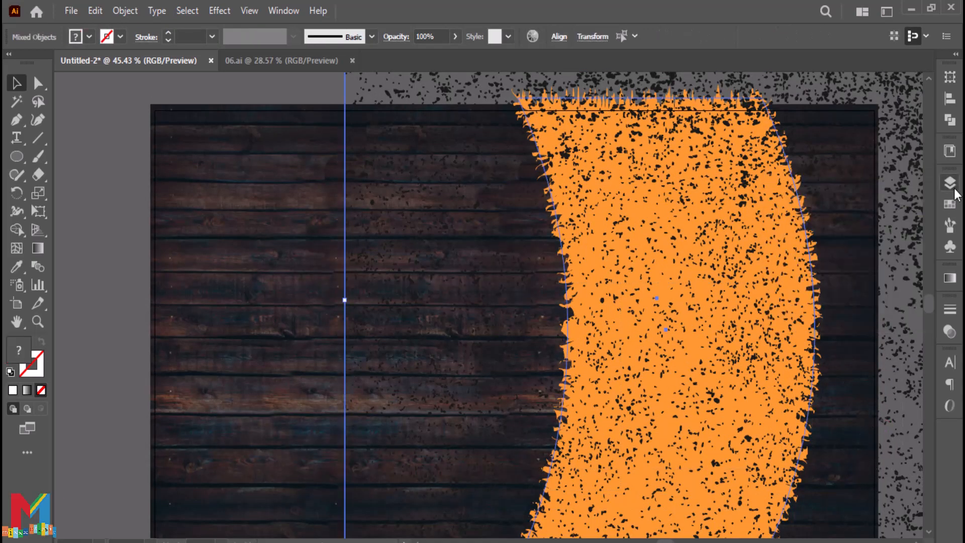
pyautogui.click(950, 120)
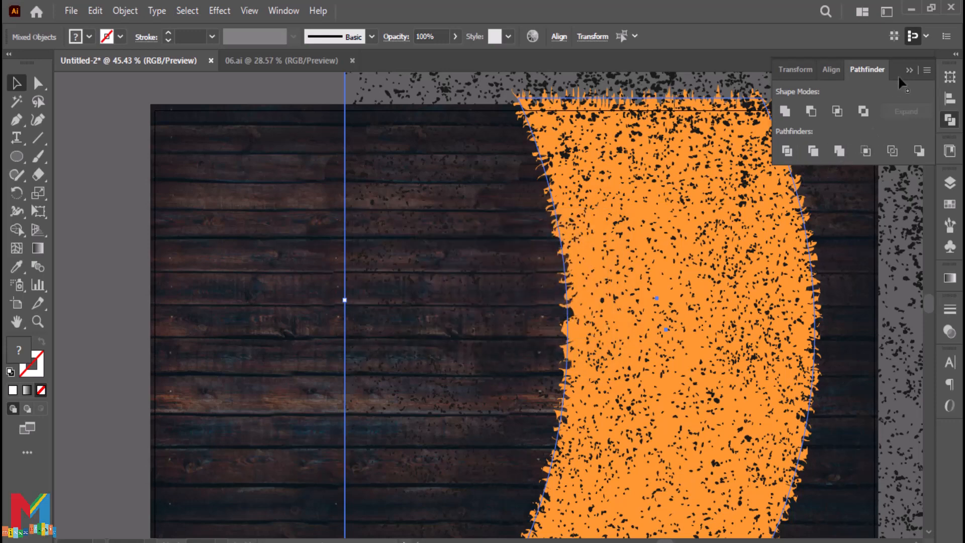
pyautogui.click(76, 170)
# Use the Magic Wand to select and delete the dark grunge pieces and the leftover unfilled pieces around the orange band
pyautogui.click(16, 102)
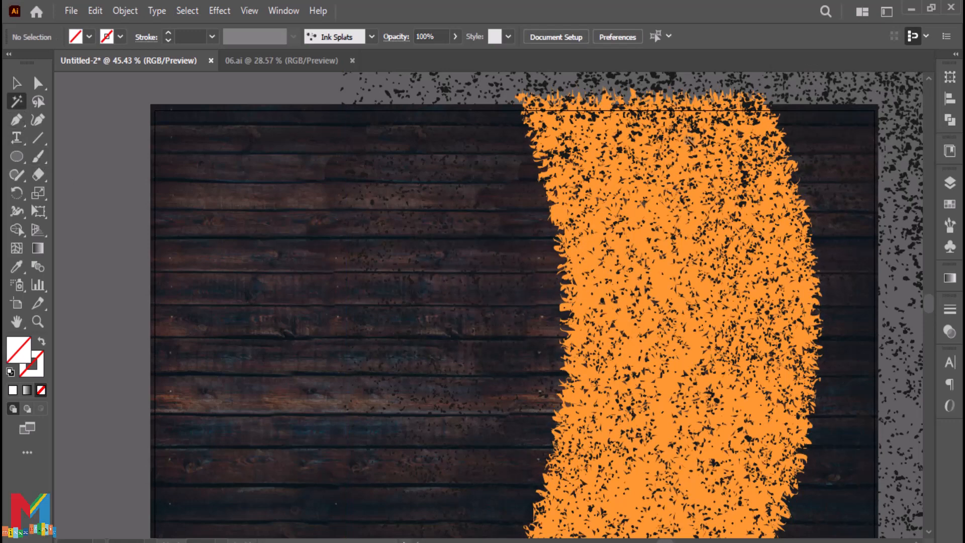
pyautogui.click(908, 155)
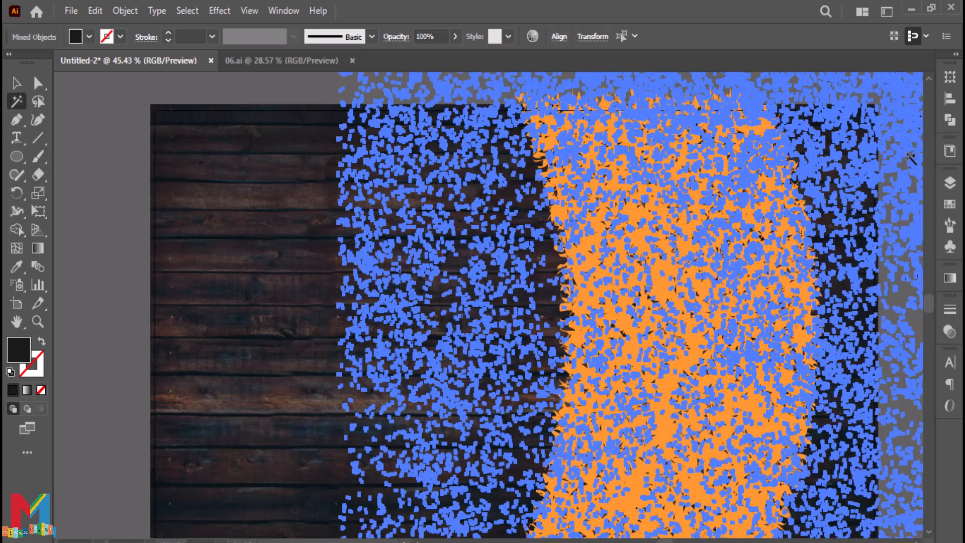
pyautogui.click(892, 191)
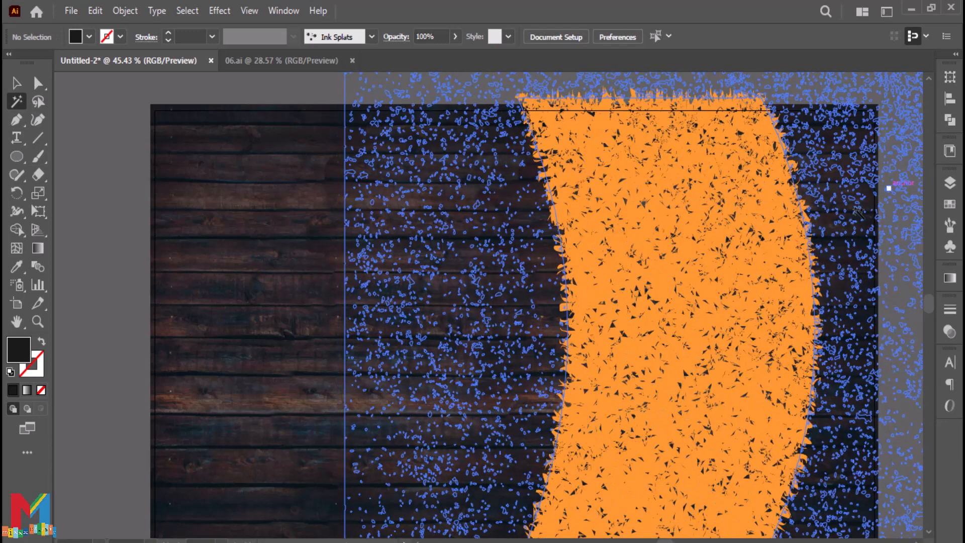
pyautogui.scroll(1, 854, 208)
pyautogui.click(833, 190)
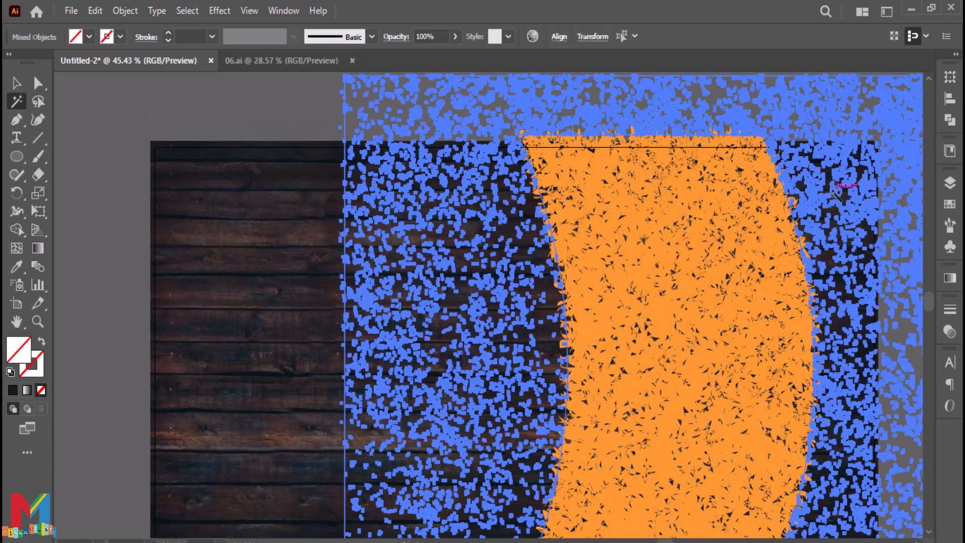
pyautogui.press('Delete')
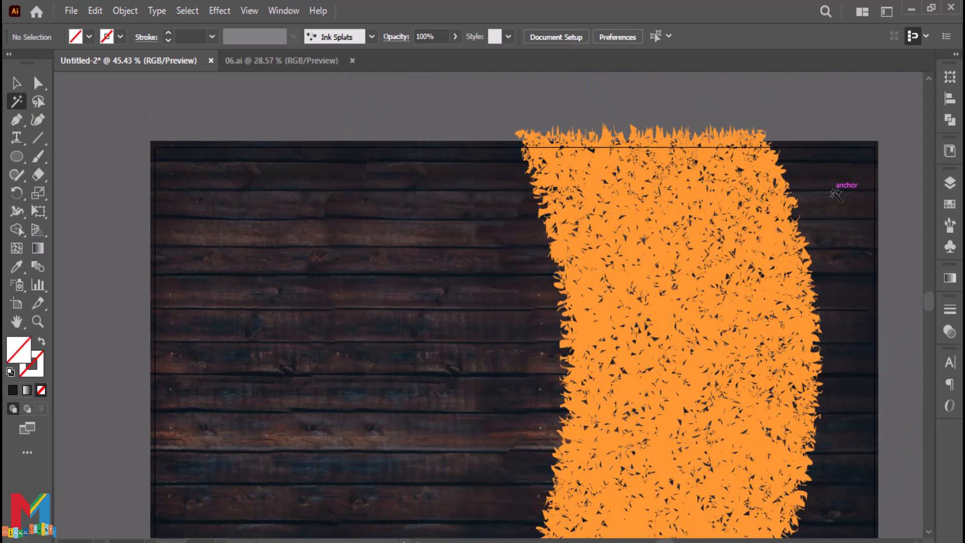
# Select the grunge-cut orange band group and lock it in the Layers panel
pyautogui.click(16, 83)
pyautogui.scroll(-2, 323, 226)
pyautogui.scroll(1, 327, 224)
pyautogui.click(654, 274)
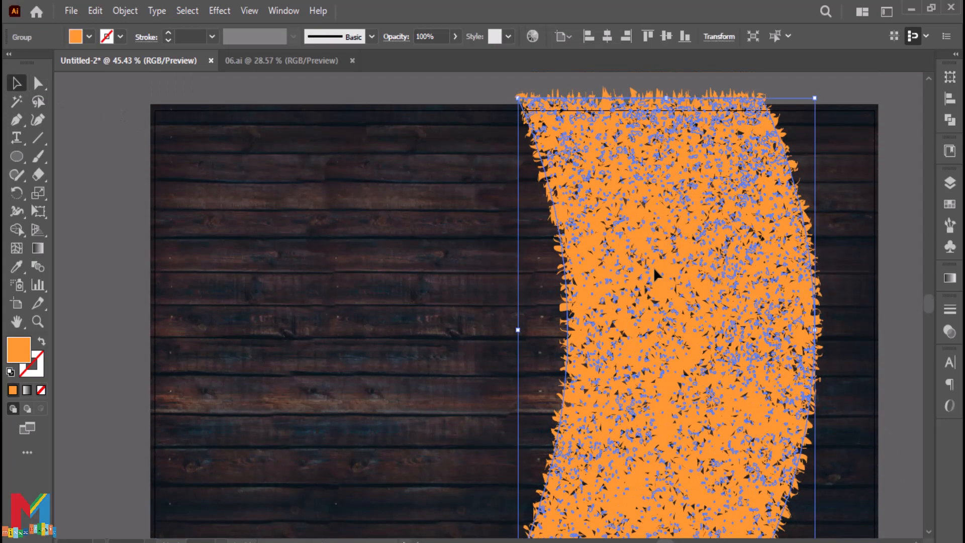
pyautogui.click(945, 183)
pyautogui.click(791, 215)
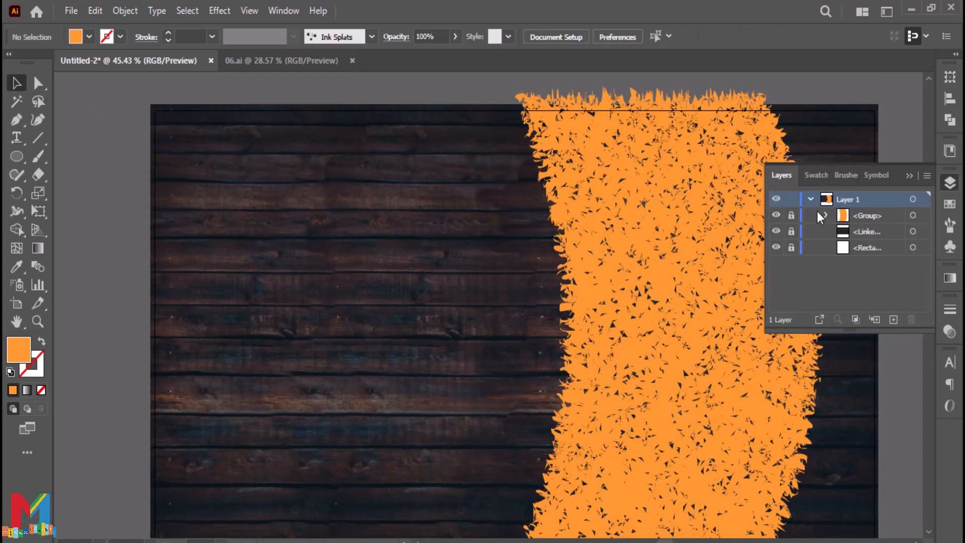
pyautogui.click(909, 176)
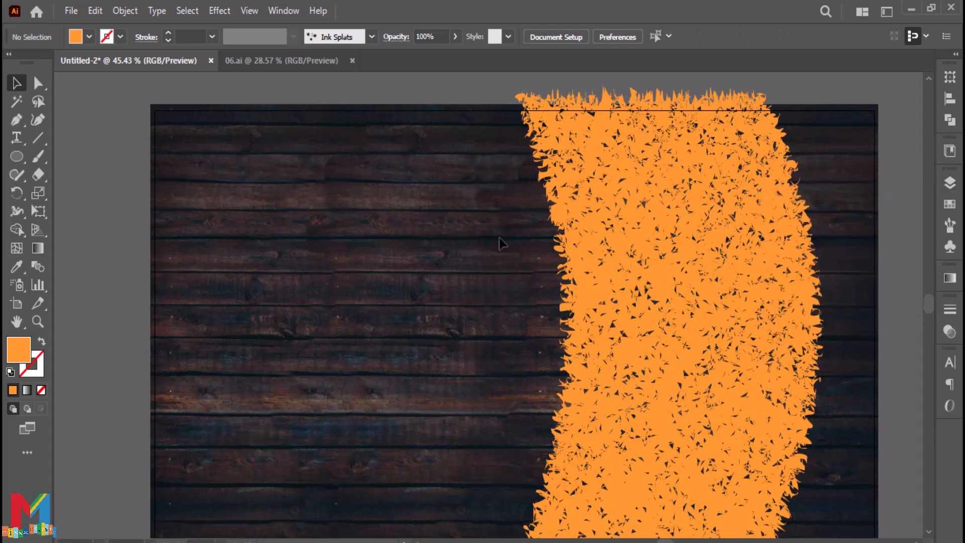
# Draw an ellipse with no fill and a white stroke over the orange band, and shift it slightly up
pyautogui.scroll(-1, 145, 105)
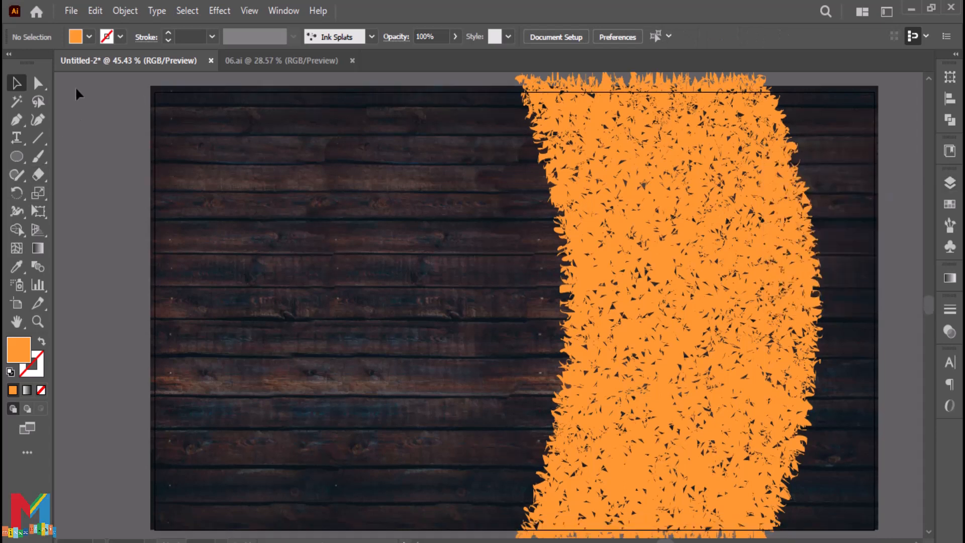
pyautogui.click(89, 36)
pyautogui.click(11, 67)
pyautogui.click(121, 36)
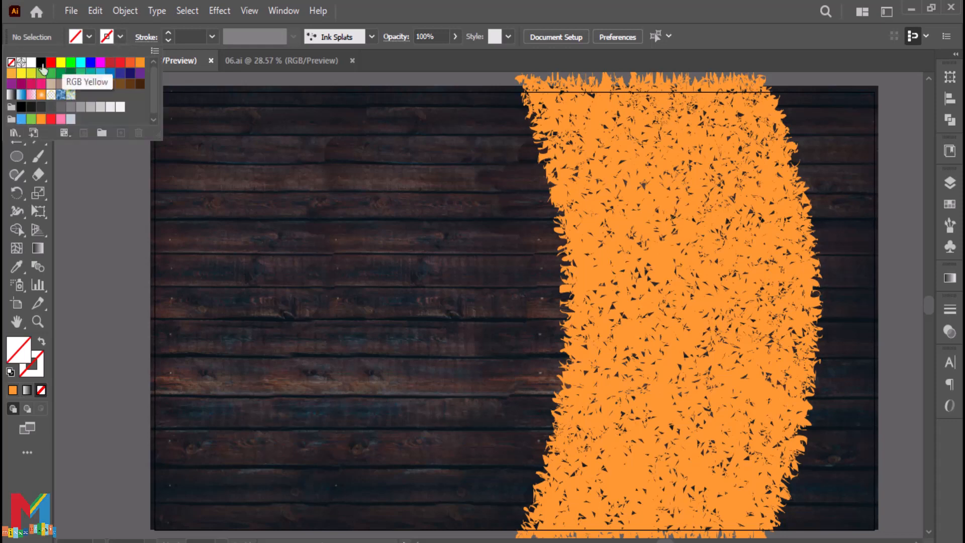
pyautogui.click(24, 67)
pyautogui.press('l')
pyautogui.moveTo(766, 175)
pyautogui.mouseDown()
pyautogui.moveTo(774, 181)
pyautogui.moveTo(491, 424)
pyautogui.moveTo(528, 387)
pyautogui.moveTo(482, 481)
pyautogui.mouseUp()
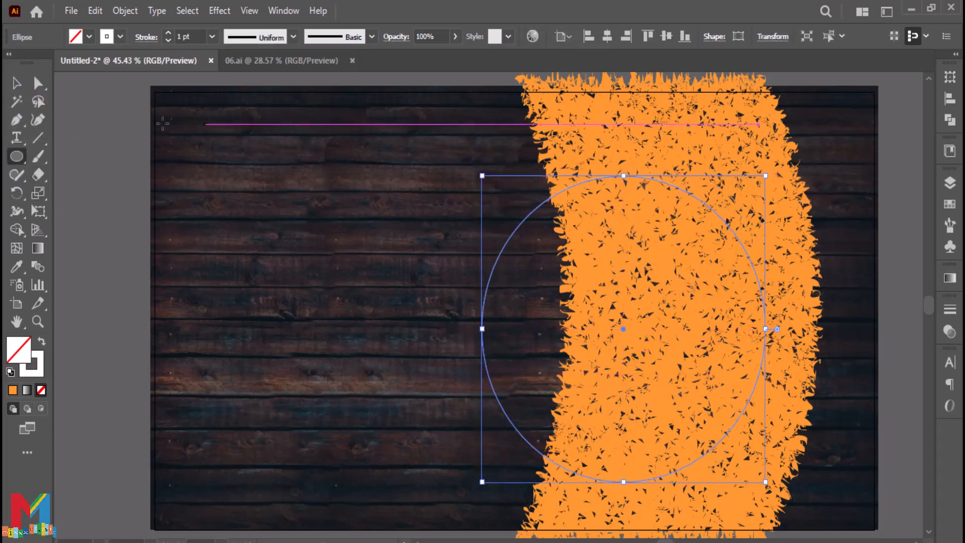
pyautogui.press('v')
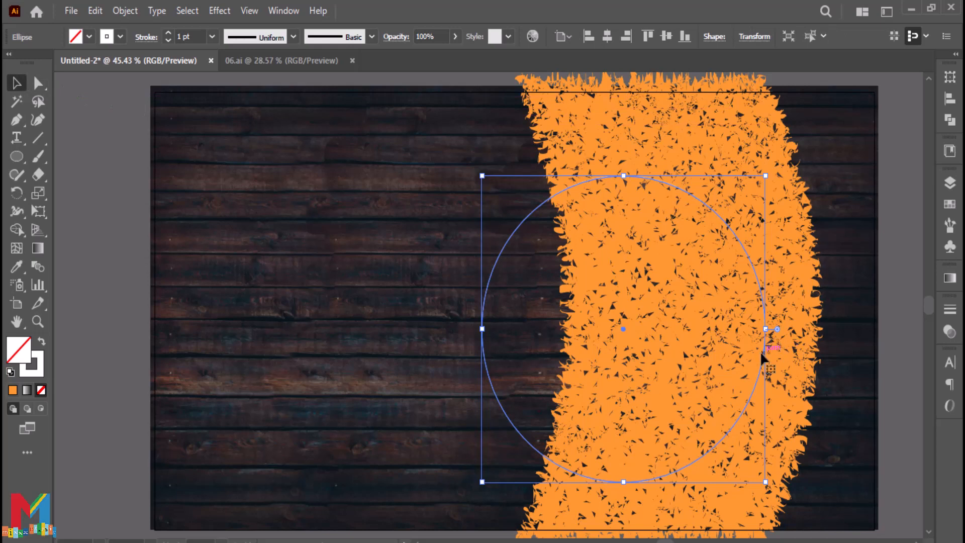
pyautogui.moveTo(772, 335); pyautogui.dragTo(783, 299)
# Apply the Ink Spatter 1 brush to the ellipse's outline with a 0.5 pt stroke, and deselect it
pyautogui.click(949, 226)
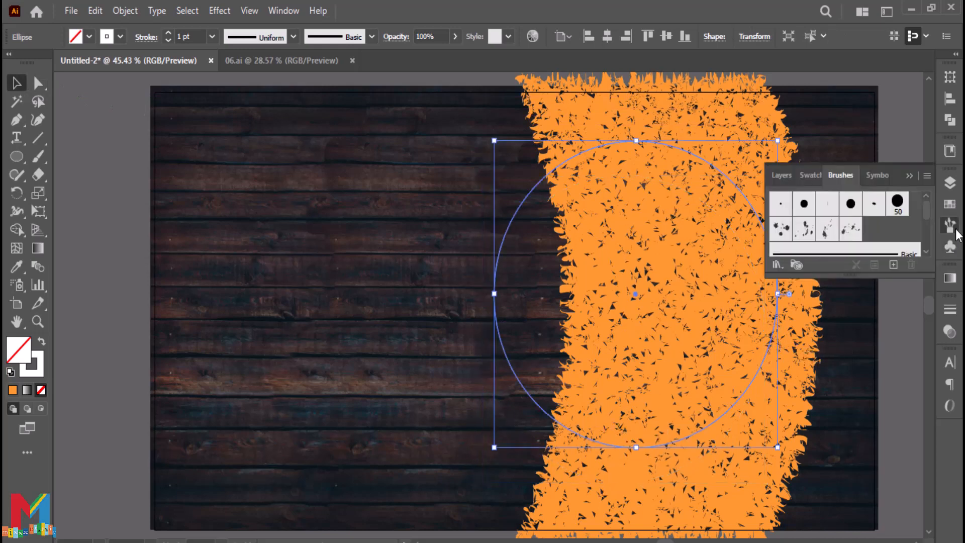
pyautogui.click(806, 230)
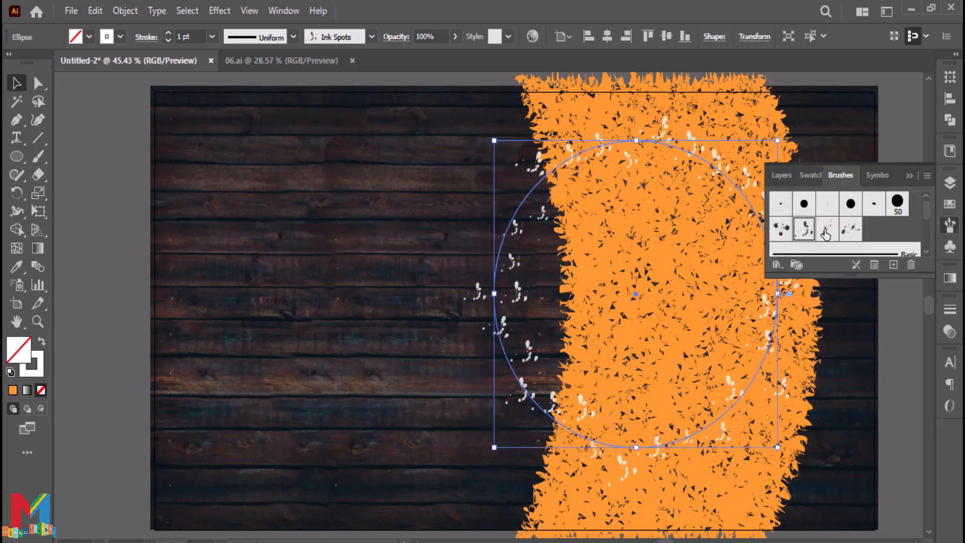
pyautogui.click(827, 231)
pyautogui.click(850, 232)
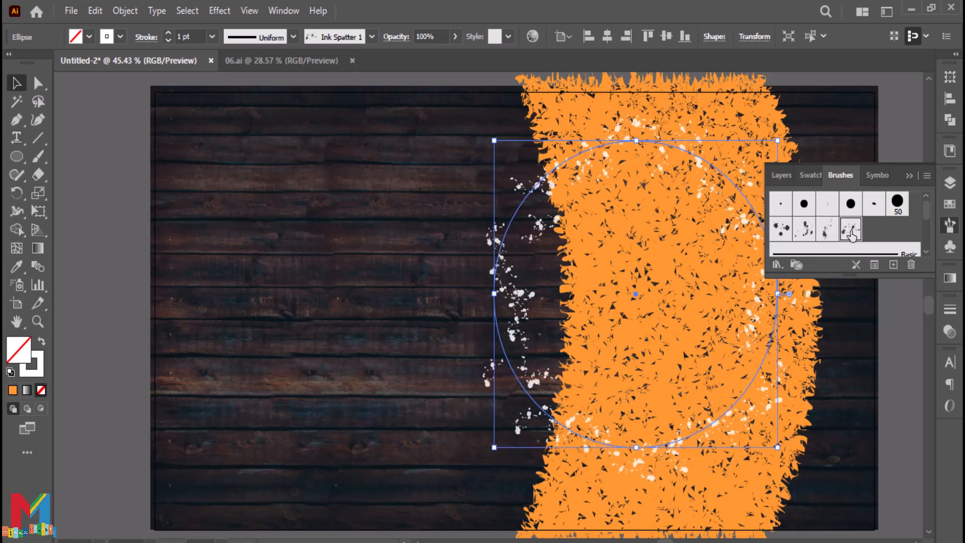
pyautogui.click(167, 40)
pyautogui.click(167, 39)
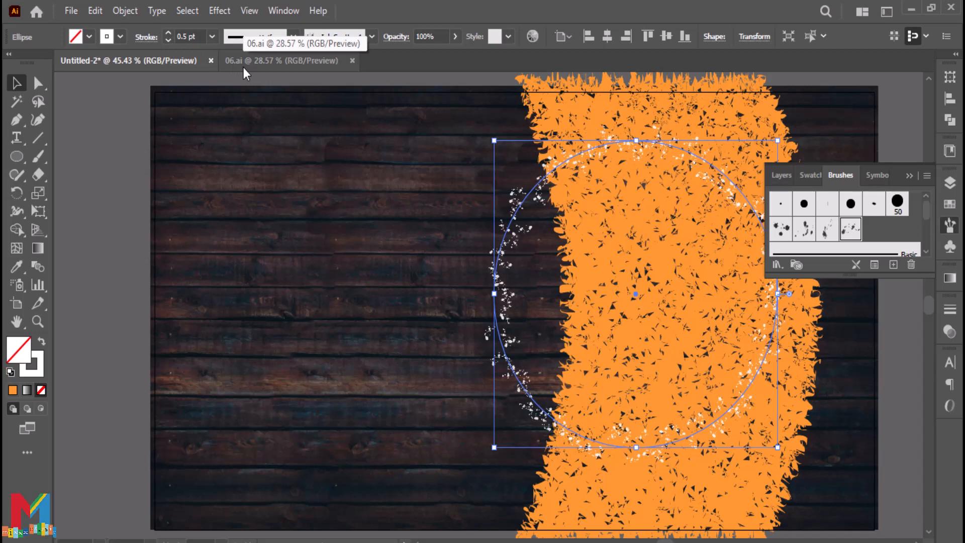
pyautogui.click(909, 176)
pyautogui.click(409, 270)
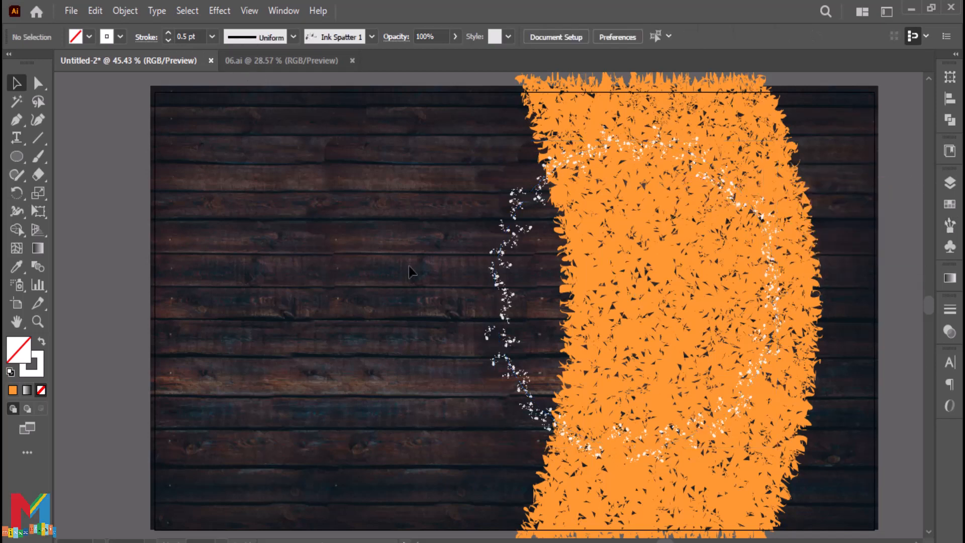
# Copy the spattered ellipse, paste it in place, and swap its fill and stroke to make a solid white ellipse
pyautogui.click(502, 309)
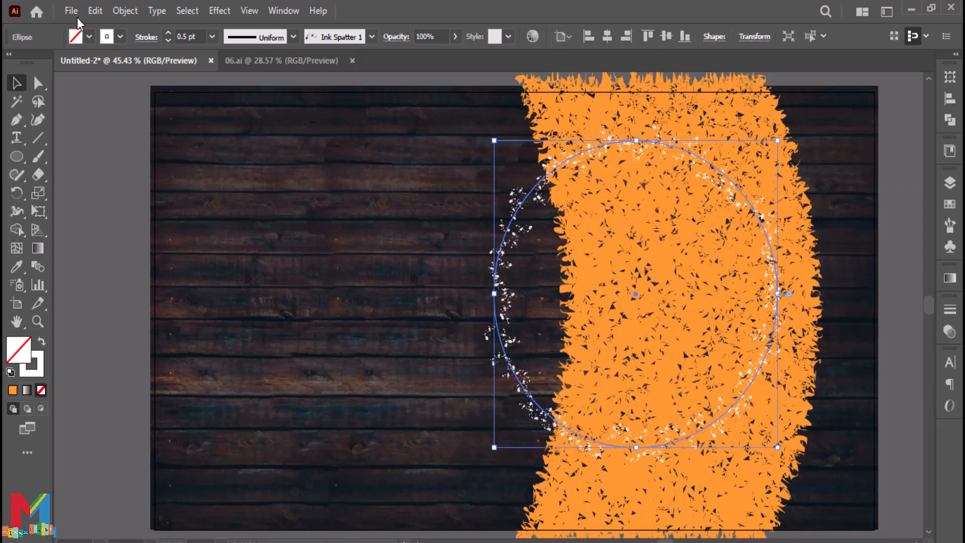
pyautogui.click(95, 10)
pyautogui.click(125, 86)
pyautogui.click(95, 11)
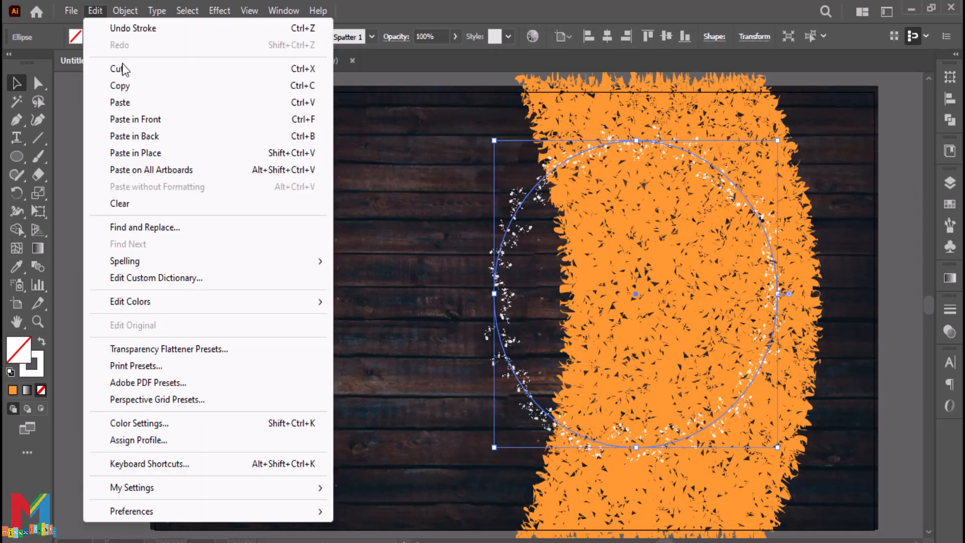
pyautogui.click(156, 152)
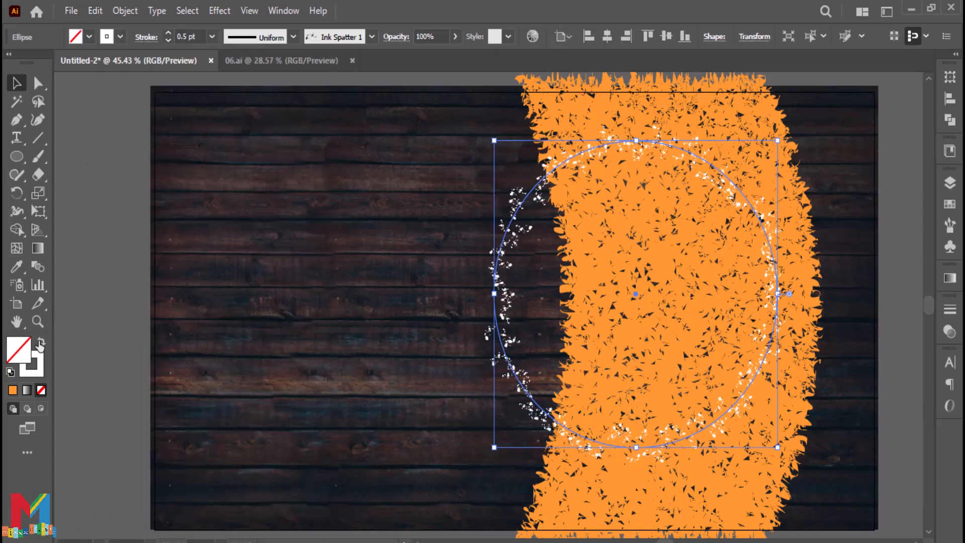
pyautogui.click(40, 343)
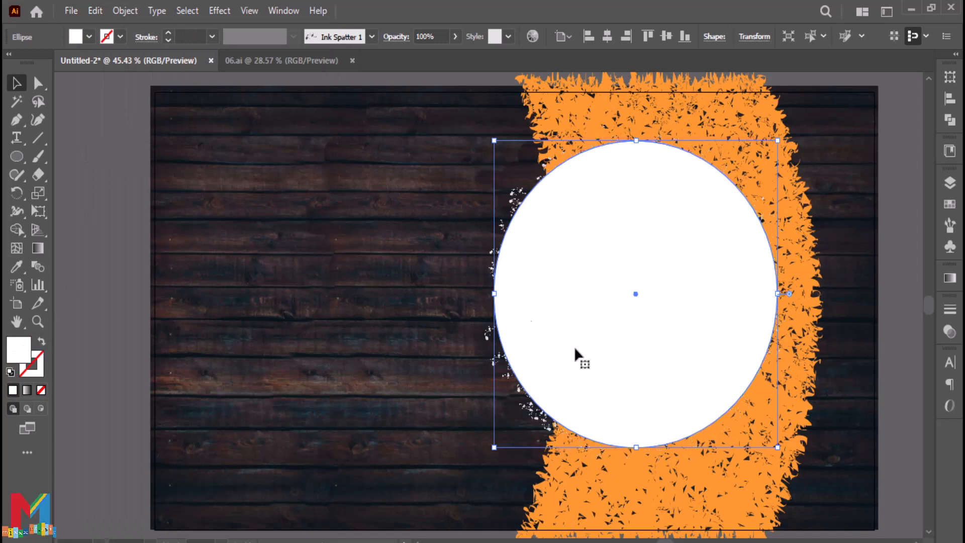
# Paste a copy of the white ellipse in place and scale it down slightly about its center
pyautogui.click(95, 11)
pyautogui.click(125, 88)
pyautogui.click(94, 11)
pyautogui.click(171, 149)
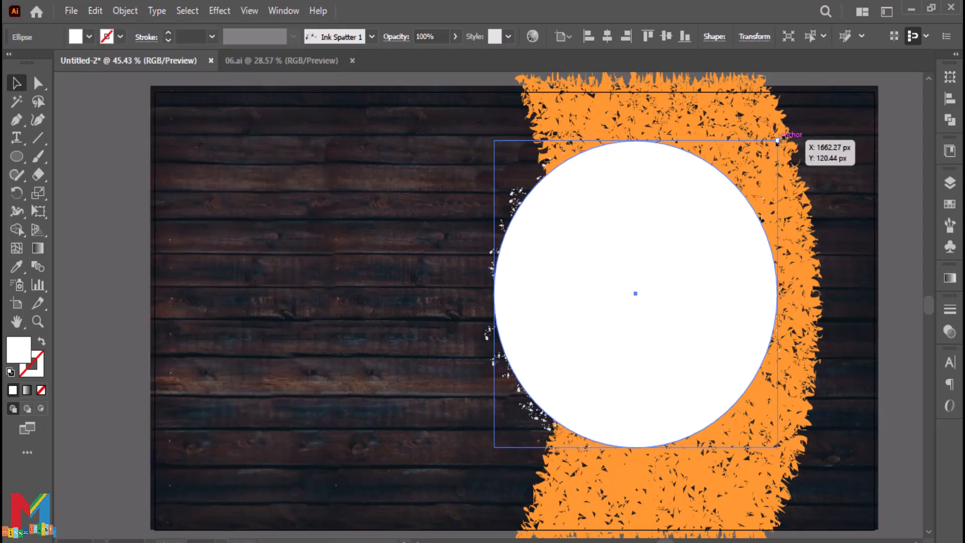
pyautogui.moveTo(777, 140); pyautogui.dragTo(770, 144)
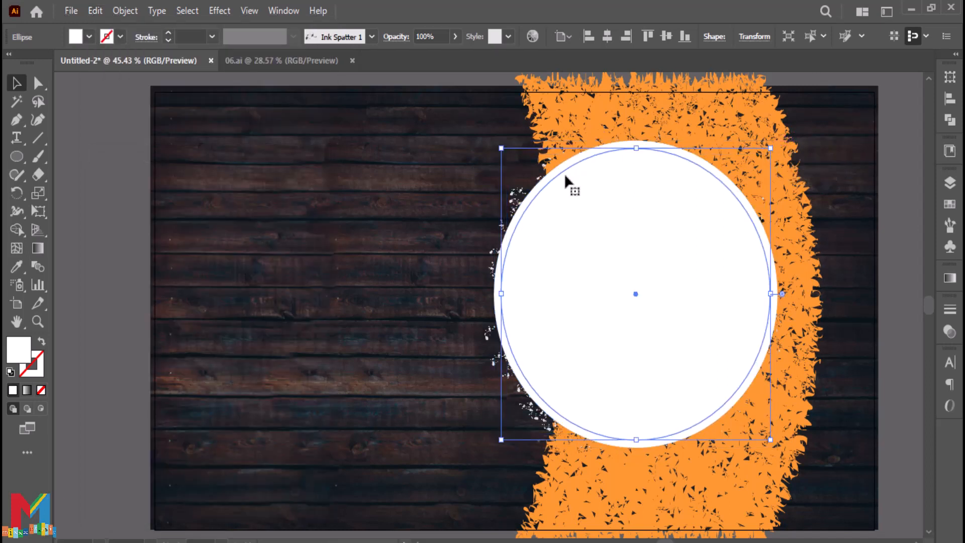
# Place the grilled chicken plate photo from the new mneu folder onto the artboard
pyautogui.click(71, 11)
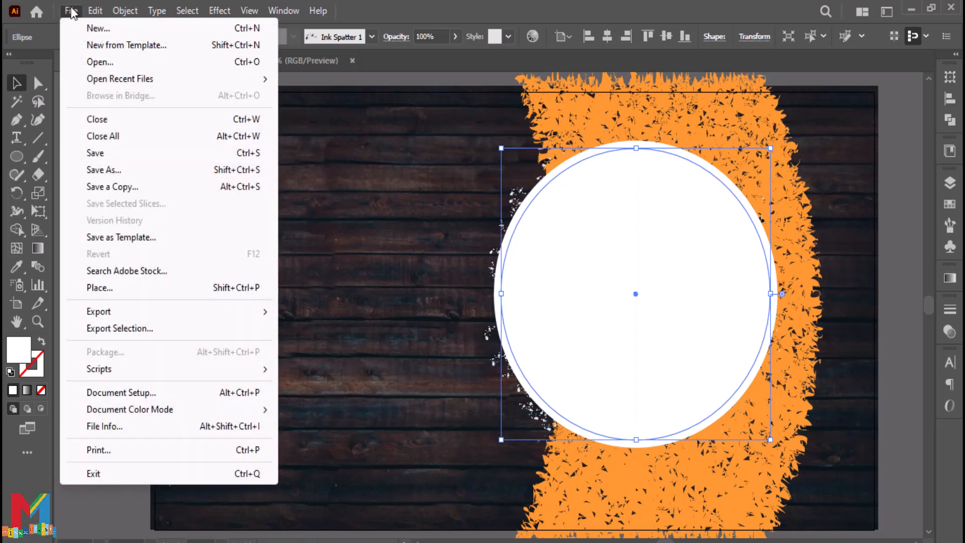
pyautogui.click(132, 287)
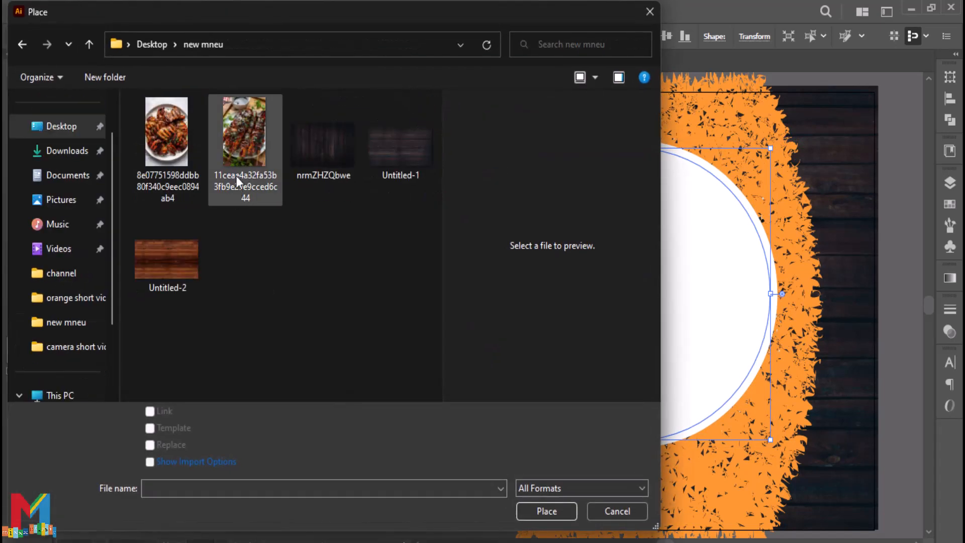
pyautogui.click(168, 150)
pyautogui.click(546, 511)
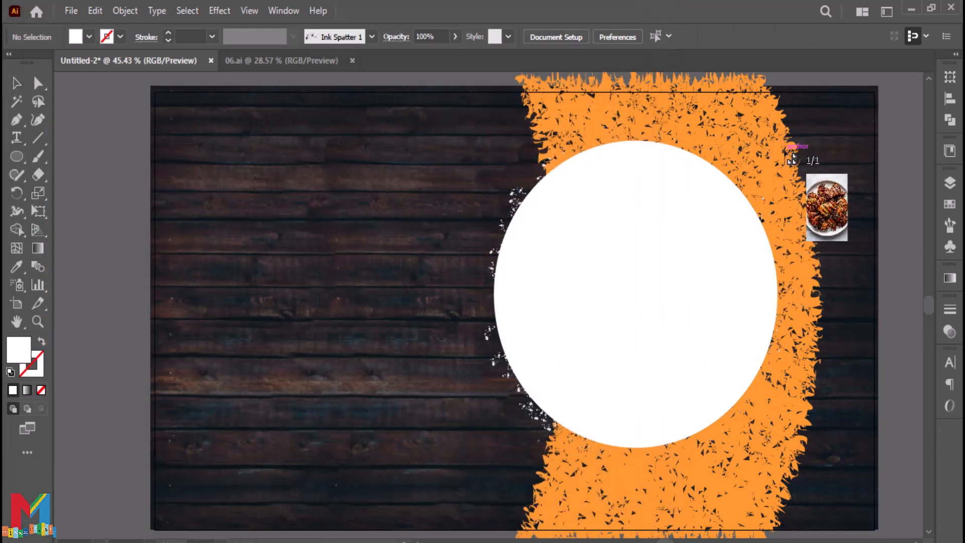
pyautogui.moveTo(311, 495); pyautogui.dragTo(289, 502)
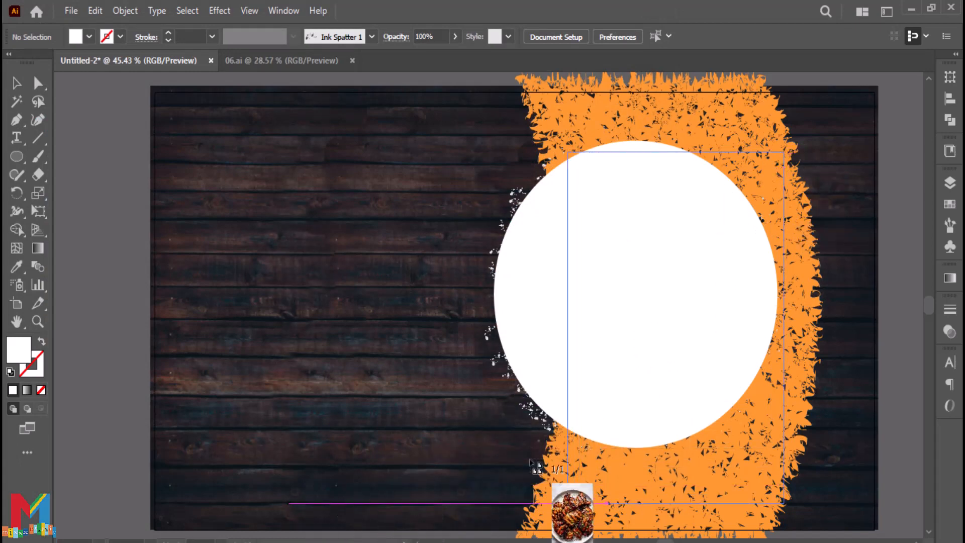
# Enlarge the chicken photo to cover the white ellipses and send it backward behind the inner one
pyautogui.moveTo(641, 417); pyautogui.dragTo(605, 392)
pyautogui.moveTo(531, 478); pyautogui.dragTo(500, 530)
pyautogui.moveTo(747, 130); pyautogui.dragTo(842, 91)
pyautogui.moveTo(682, 309); pyautogui.dragTo(655, 339)
pyautogui.scroll(-4, 678, 307)
pyautogui.hotkey('ctrl', '[')
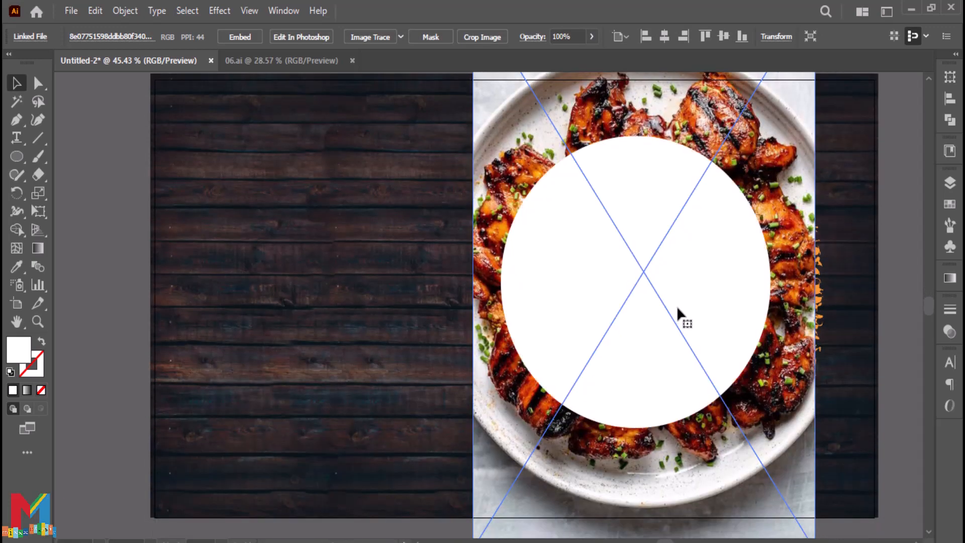
# Scale down and reposition the chicken photo so the plate fits closely behind the inner white ellipse
pyautogui.scroll(-1, 678, 307)
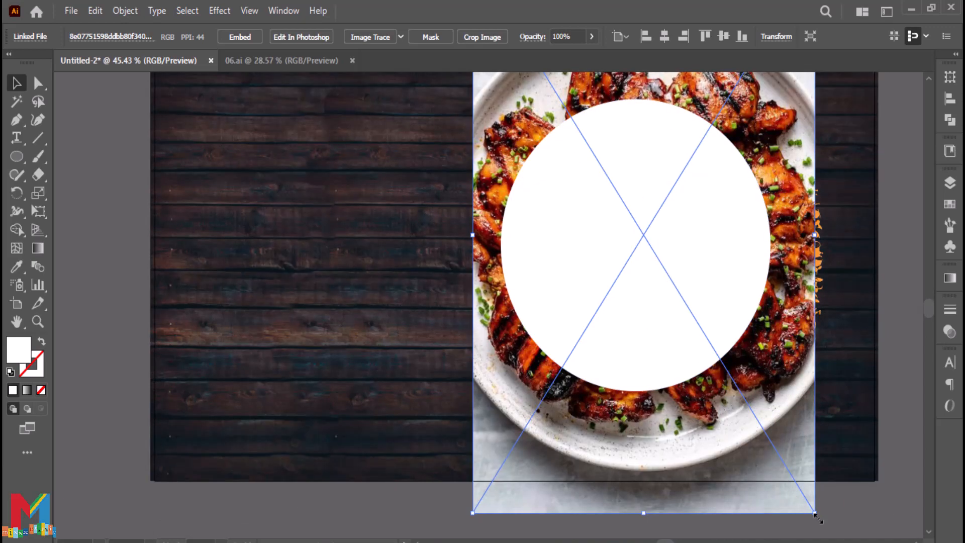
pyautogui.moveTo(814, 513); pyautogui.dragTo(777, 450)
pyautogui.moveTo(514, 424); pyautogui.dragTo(526, 453)
pyautogui.moveTo(486, 480); pyautogui.dragTo(534, 456)
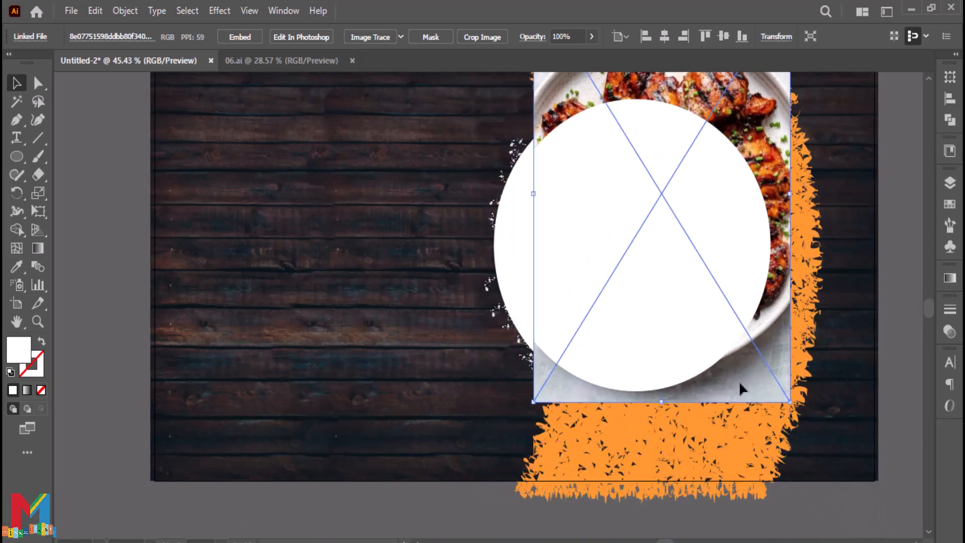
pyautogui.moveTo(739, 388); pyautogui.dragTo(708, 430)
pyautogui.scroll(2, 702, 367)
pyautogui.scroll(1, 702, 367)
pyautogui.moveTo(757, 168); pyautogui.dragTo(820, 144)
pyautogui.scroll(-9, 655, 246)
pyautogui.scroll(4, 655, 246)
pyautogui.scroll(3, 655, 245)
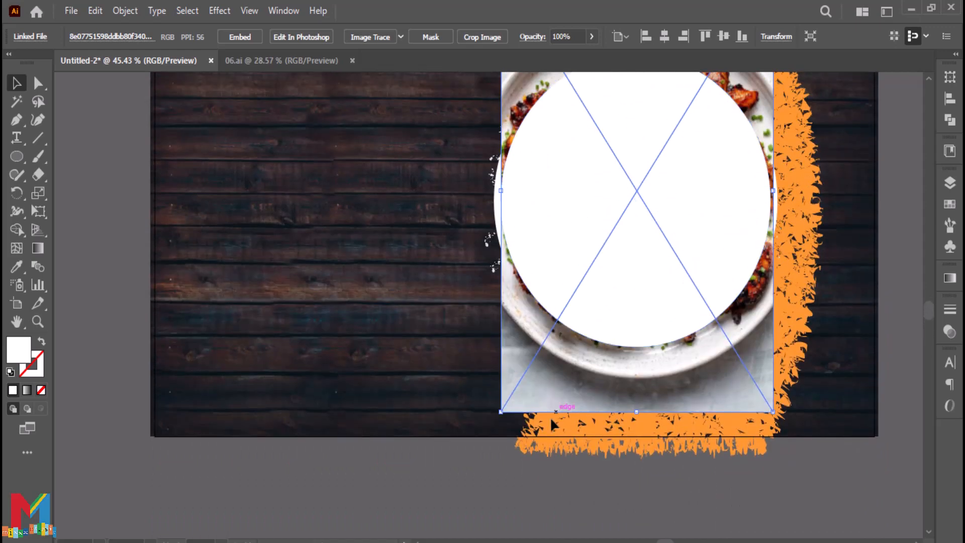
pyautogui.moveTo(501, 411); pyautogui.dragTo(497, 418)
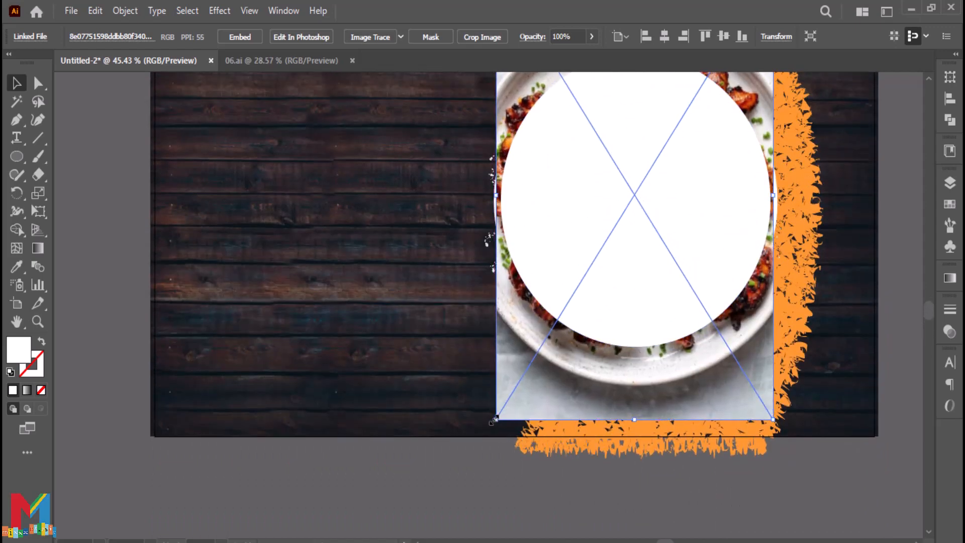
# Clip the grilled chicken photo to the inner white ellipse with a clipping mask
pyautogui.scroll(2, 628, 337)
pyautogui.keyDown('shift'); pyautogui.click(628, 333); pyautogui.keyUp('shift')
pyautogui.rightClick(627, 333)
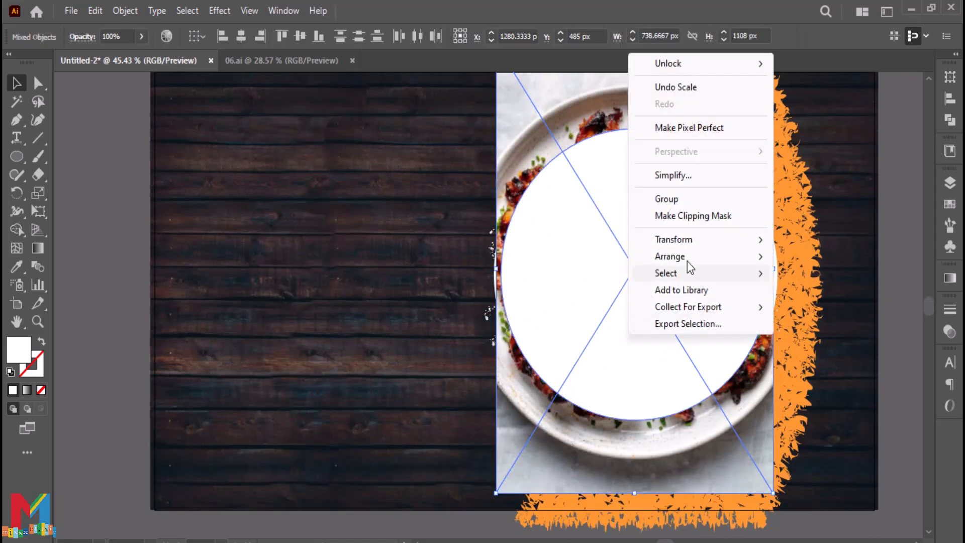
pyautogui.click(679, 215)
pyautogui.click(409, 304)
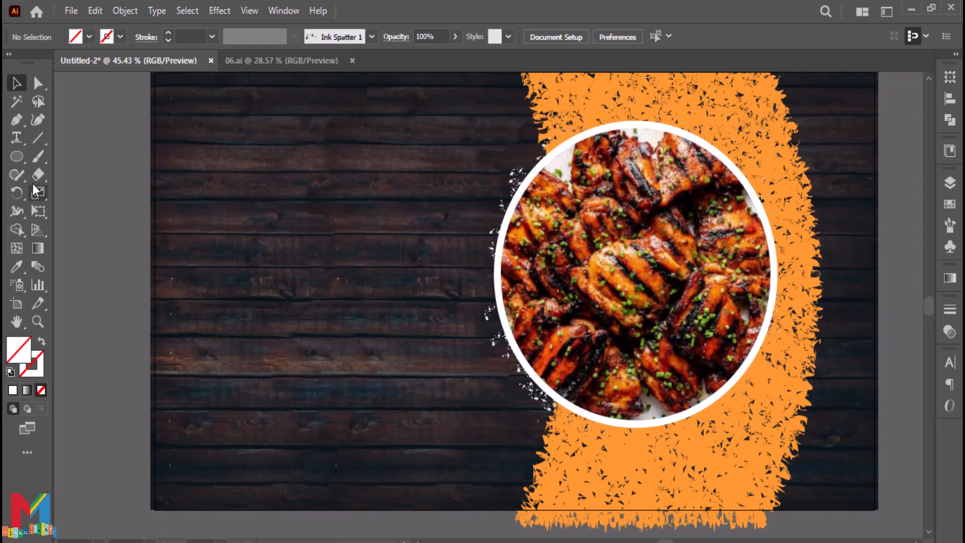
# Draw a small wedge with the Pen tool just left of the plate and fill it with white ffffff
pyautogui.click(16, 120)
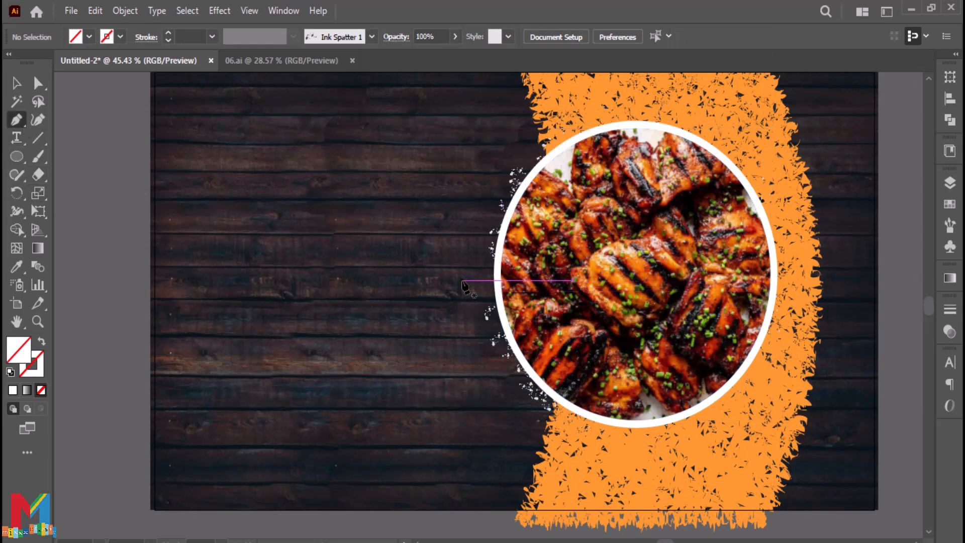
pyautogui.moveTo(455, 294)
pyautogui.mouseDown()
pyautogui.moveTo(482, 306)
pyautogui.moveTo(461, 280)
pyautogui.mouseUp()
pyautogui.click(25, 83)
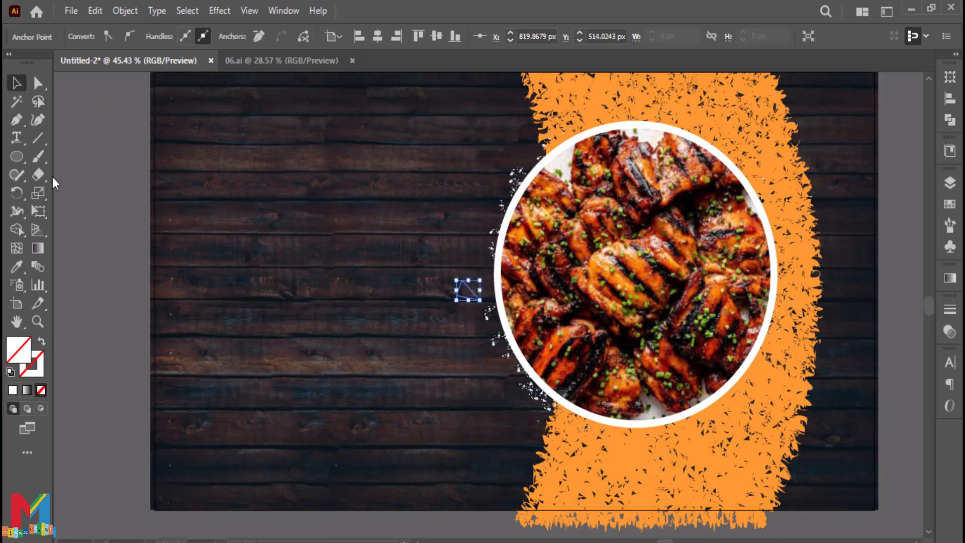
pyautogui.doubleClick(18, 354)
pyautogui.write('ffffff')
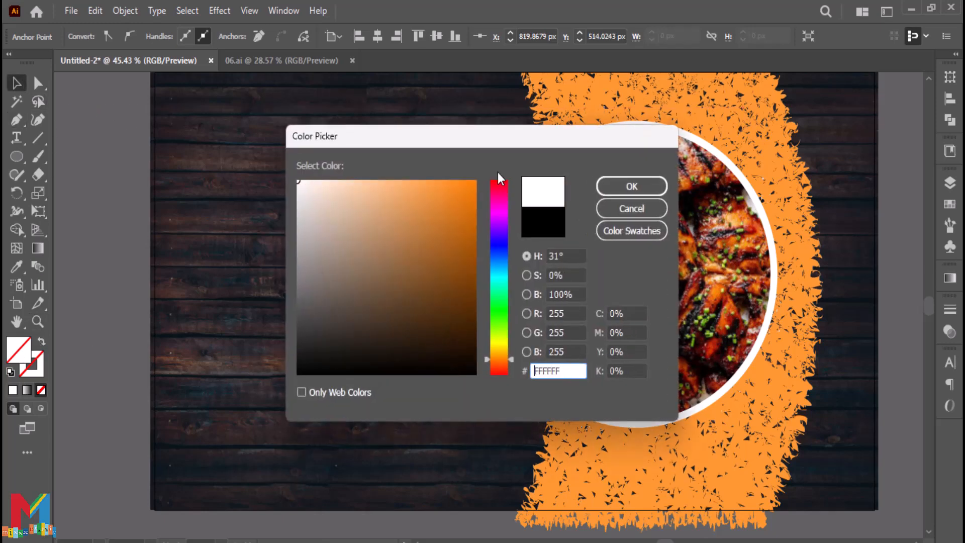
pyautogui.click(631, 185)
pyautogui.click(358, 263)
pyautogui.click(462, 289)
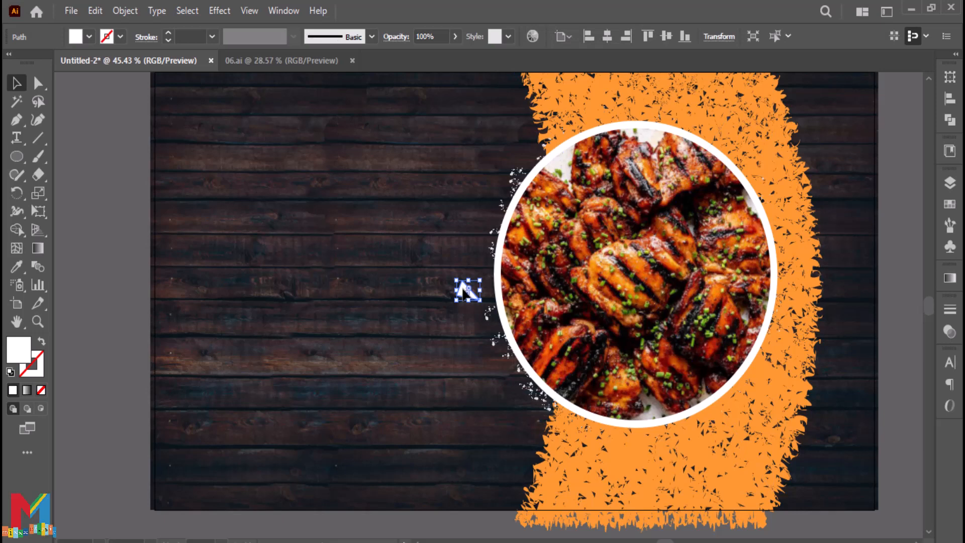
# Duplicate the small white wedge and place the copy just below the original
pyautogui.hotkey('ctrl', '+')
pyautogui.click(38, 83)
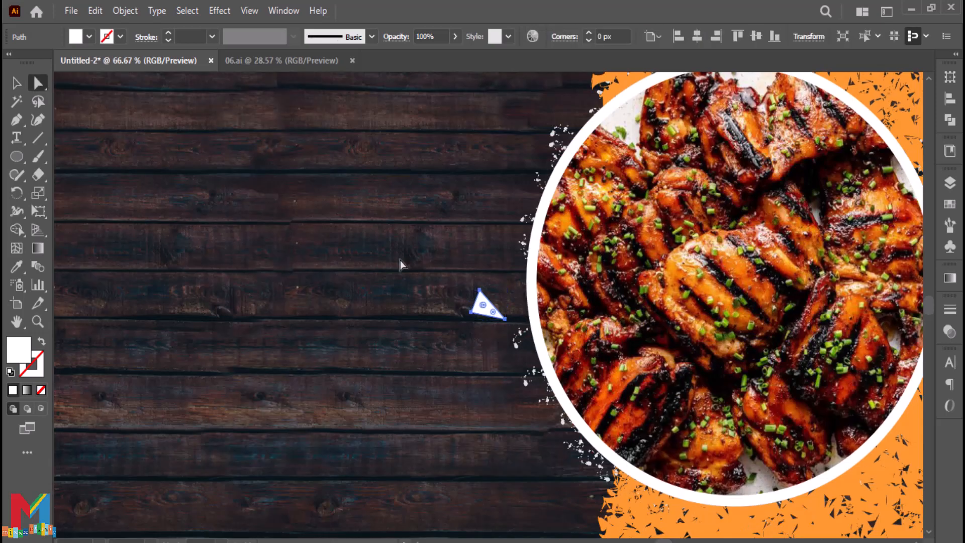
pyautogui.click(481, 298)
pyautogui.moveTo(481, 298); pyautogui.dragTo(487, 359)
pyautogui.click(484, 320)
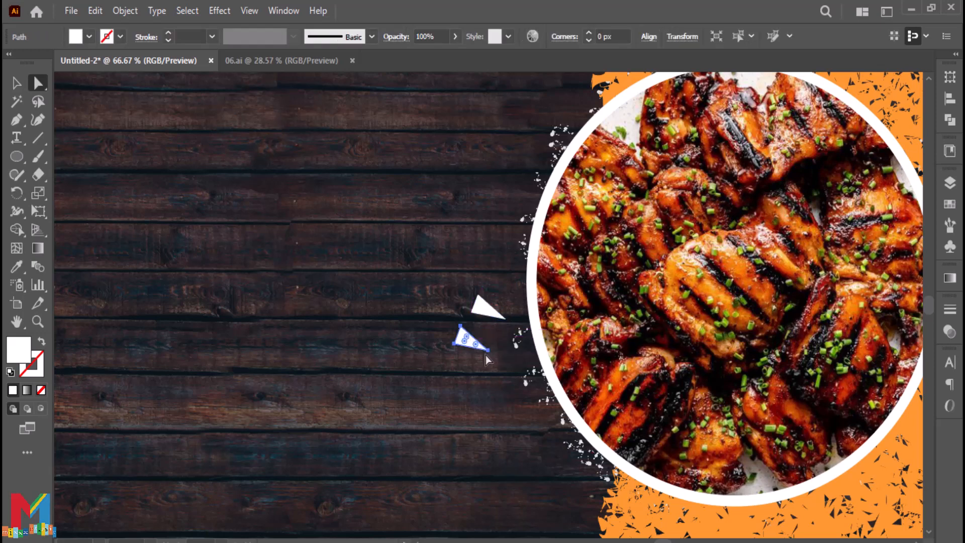
# Duplicate, rotate and reshape the wedges into a three-ray burst with a larger middle ray pointing at the plate
pyautogui.press('v')
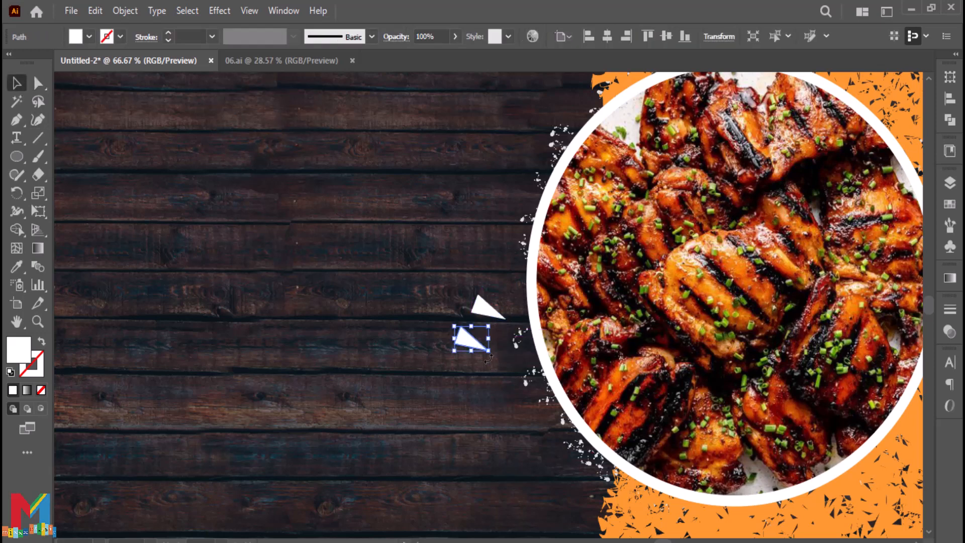
pyautogui.moveTo(488, 358); pyautogui.dragTo(452, 324)
pyautogui.click(430, 333)
pyautogui.click(466, 331)
pyautogui.press('a')
pyautogui.click(424, 331)
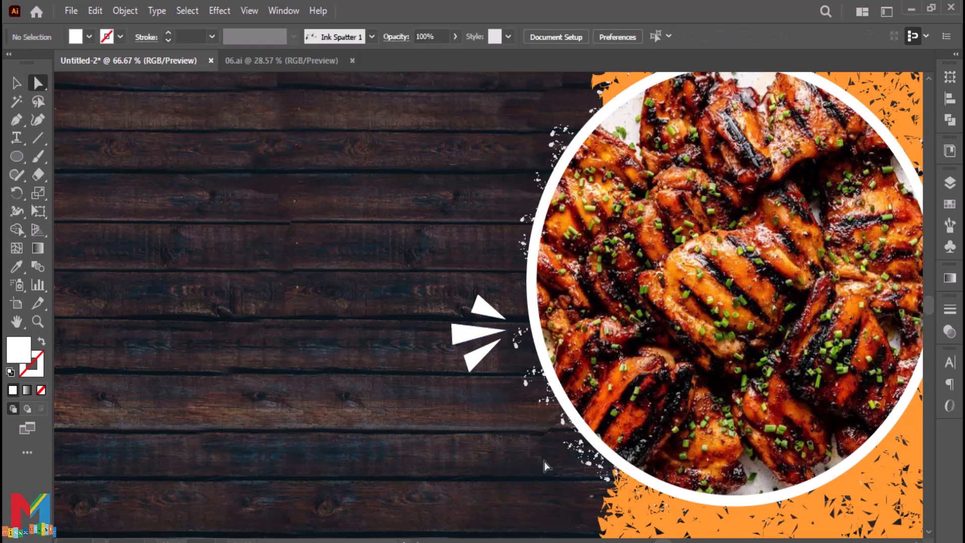
# Select the three white wedges beside the plate and group them
pyautogui.hotkey('ctrl', '-')
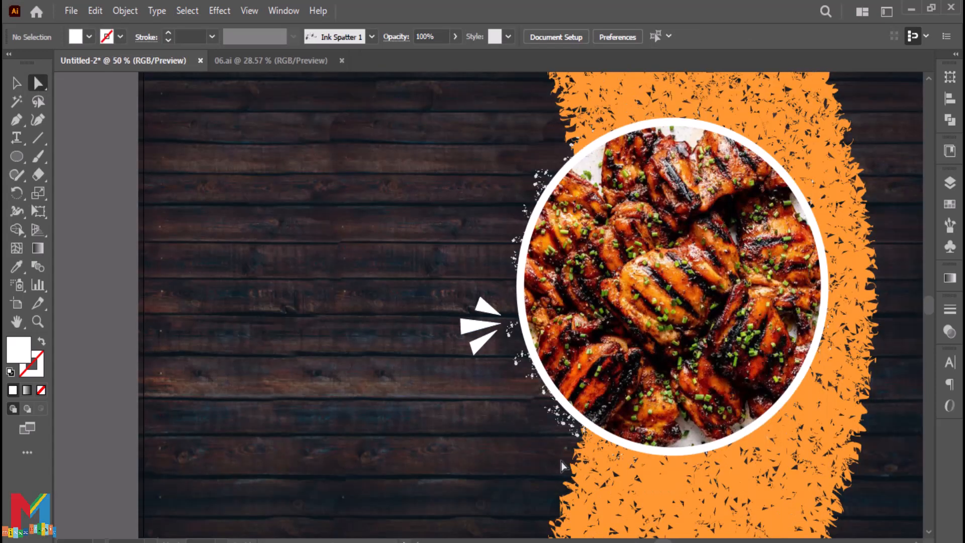
pyautogui.moveTo(509, 440); pyautogui.dragTo(429, 468)
pyautogui.moveTo(401, 297); pyautogui.dragTo(357, 409)
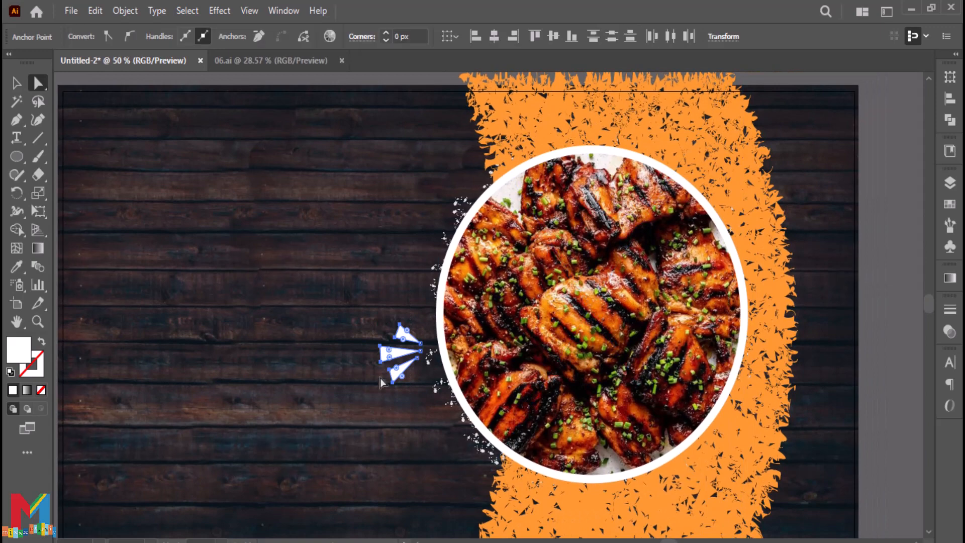
pyautogui.moveTo(388, 356); pyautogui.dragTo(486, 290)
pyautogui.click(20, 86)
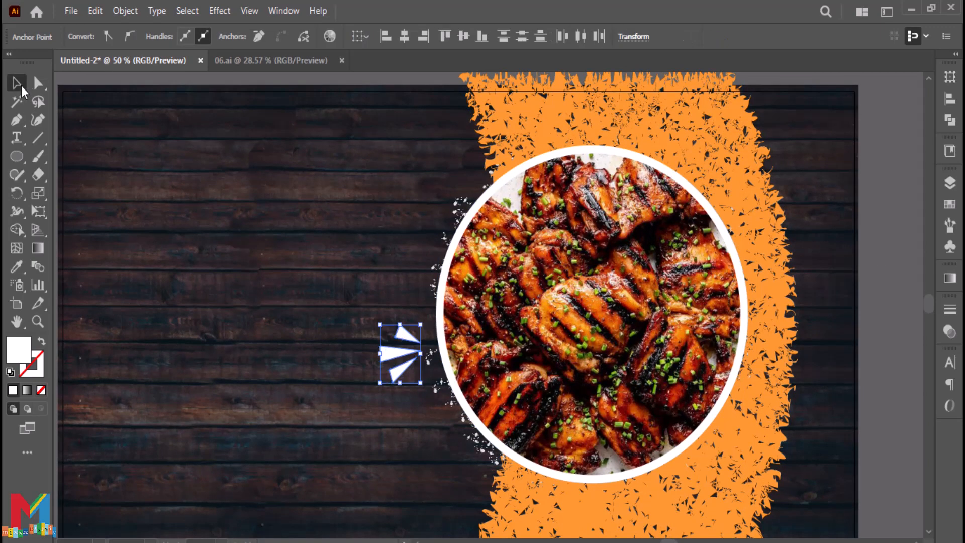
pyautogui.rightClick(395, 359)
pyautogui.click(456, 133)
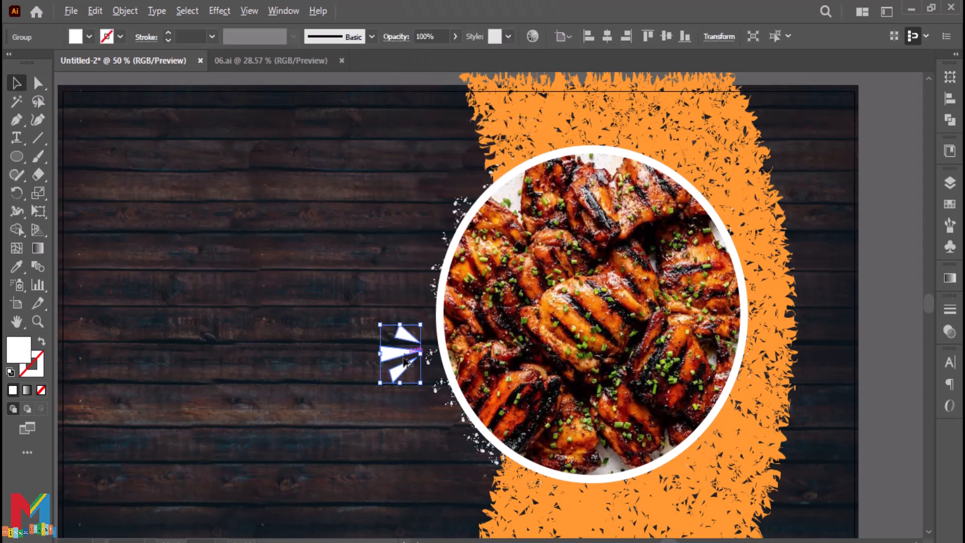
# Duplicate the burst to the plate's upper-right edge and rotate it so its rays fan outward from the rim
pyautogui.moveTo(420, 352); pyautogui.dragTo(565, 206)
pyautogui.moveTo(664, 158); pyautogui.dragTo(763, 136)
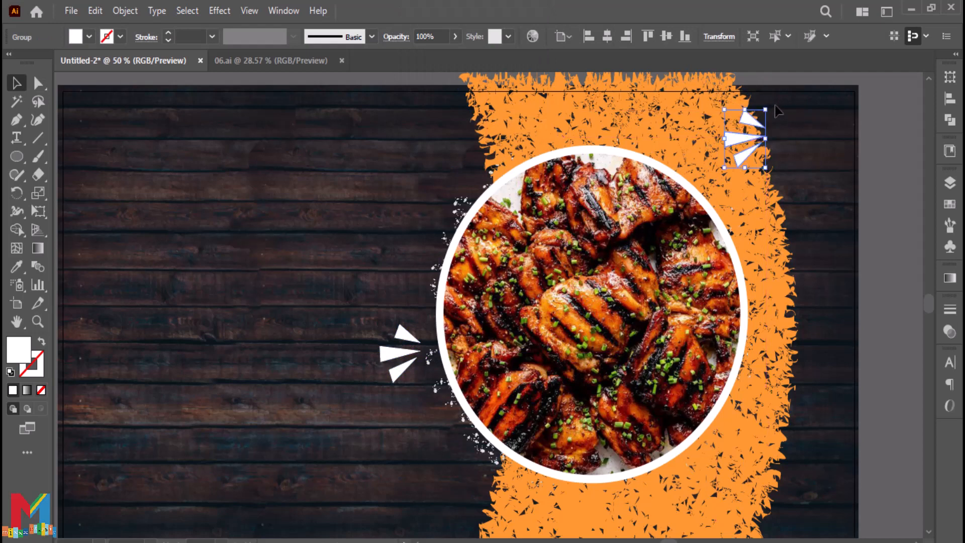
pyautogui.moveTo(771, 104); pyautogui.dragTo(755, 198)
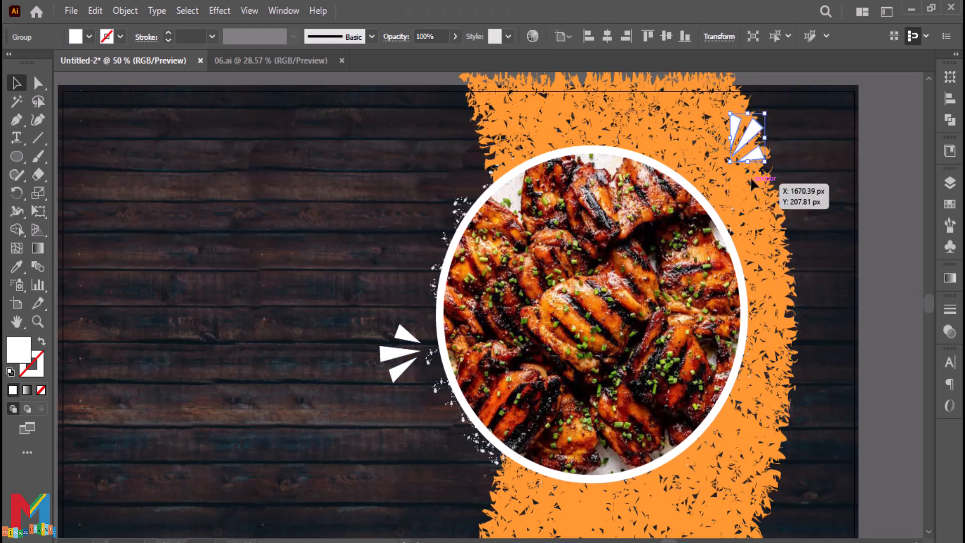
pyautogui.moveTo(752, 150); pyautogui.dragTo(732, 175)
pyautogui.click(824, 200)
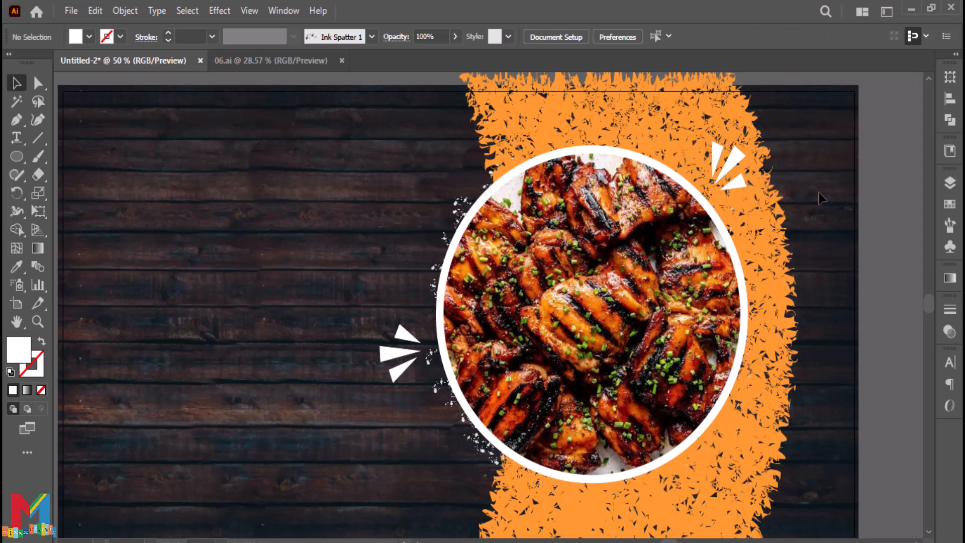
# Rotate the left burst counterclockwise and move it lower beside the plate, and turn the upper-right burst slightly clockwise
pyautogui.scroll(-2, 816, 206)
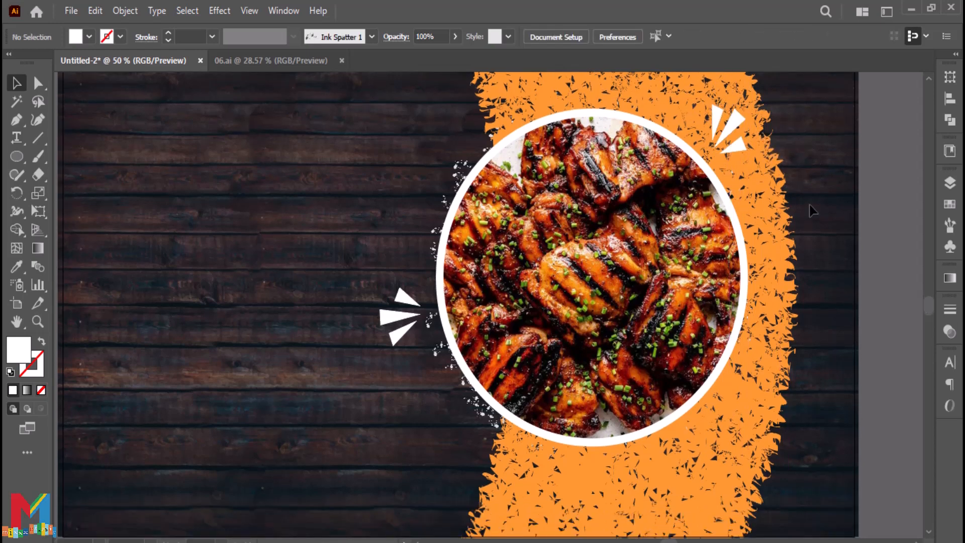
pyautogui.click(390, 316)
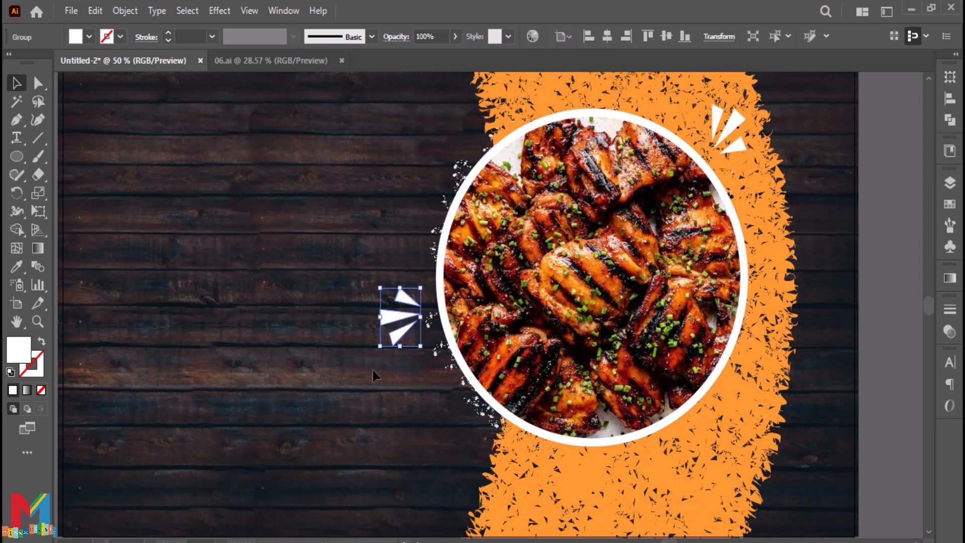
pyautogui.moveTo(424, 357); pyautogui.dragTo(436, 345)
pyautogui.moveTo(400, 320); pyautogui.dragTo(397, 381)
pyautogui.click(729, 128)
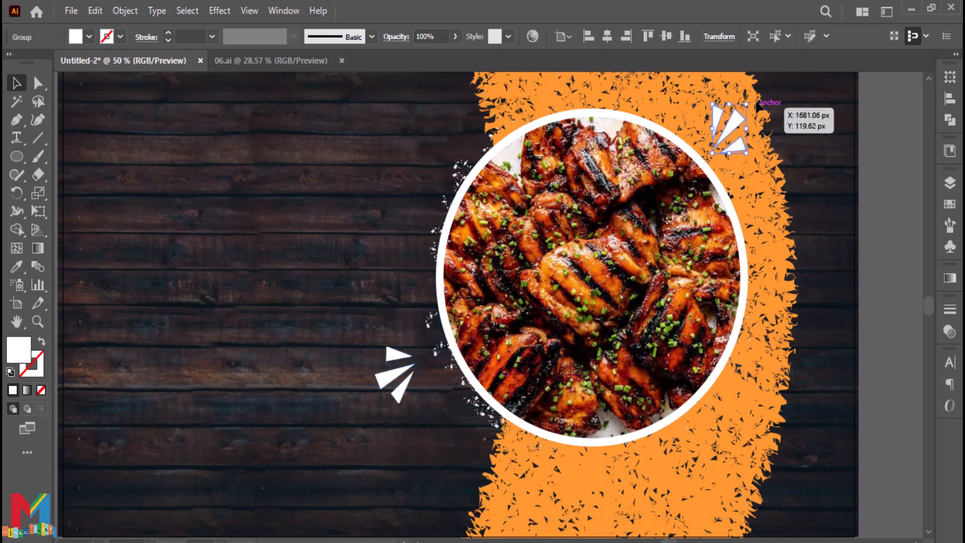
pyautogui.moveTo(753, 95); pyautogui.dragTo(758, 106)
pyautogui.click(824, 113)
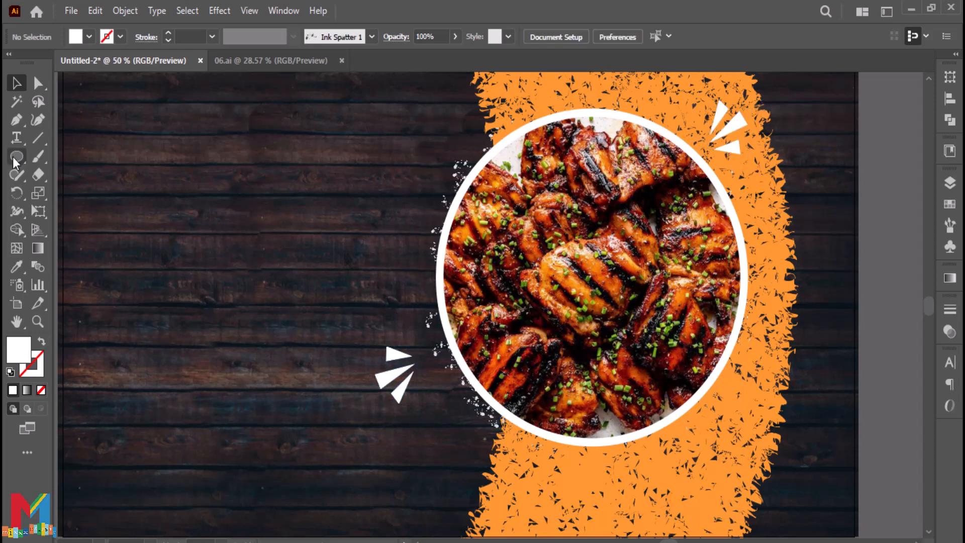
# Draw a wide white rectangle over the plate's lower-right edge and tilt it slightly counterclockwise
pyautogui.rightClick(17, 159)
pyautogui.click(60, 160)
pyautogui.moveTo(786, 299)
pyautogui.mouseDown()
pyautogui.moveTo(679, 343)
pyautogui.moveTo(631, 348)
pyautogui.mouseUp()
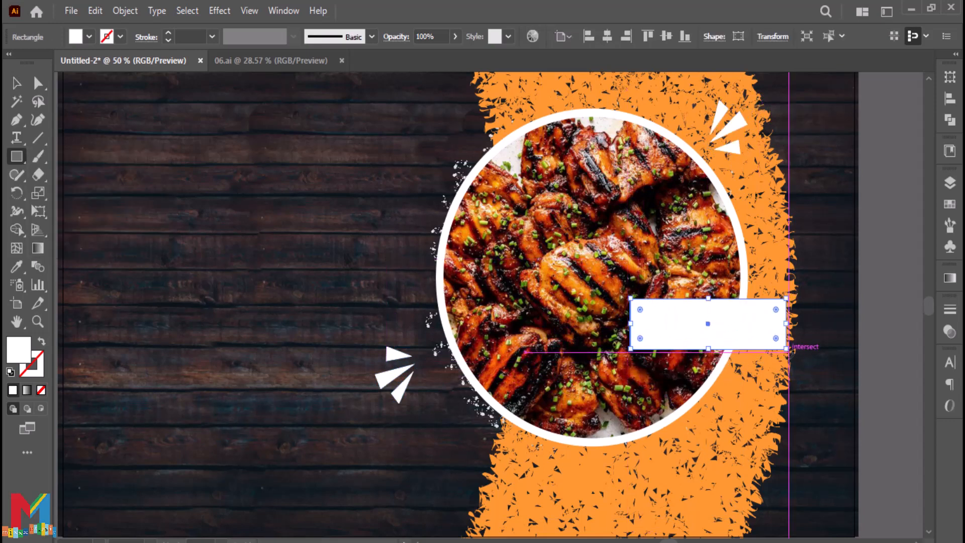
pyautogui.moveTo(794, 352)
pyautogui.mouseDown()
pyautogui.moveTo(806, 352)
pyautogui.moveTo(804, 340)
pyautogui.mouseUp()
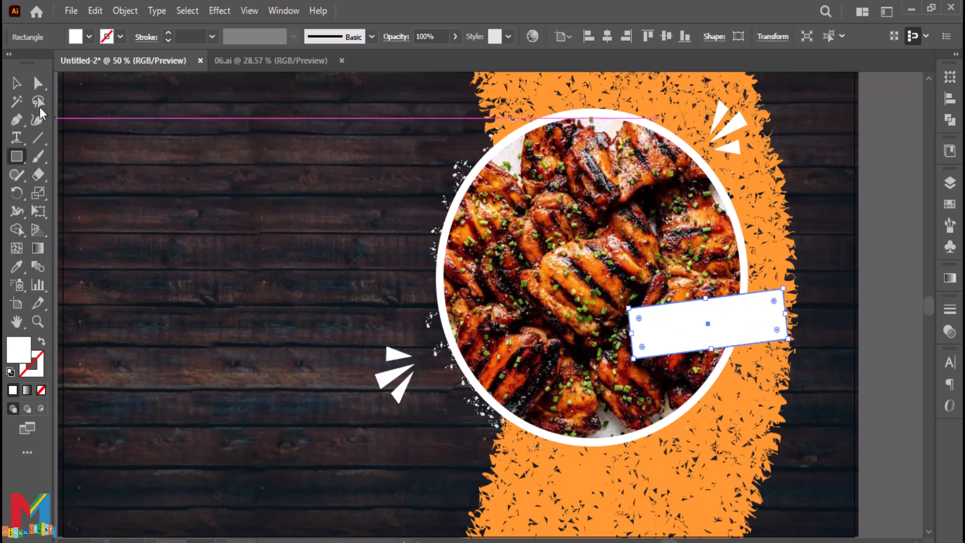
# Duplicate the tilted white rectangle below the original and make the copy taller
pyautogui.press('v')
pyautogui.moveTo(696, 332); pyautogui.dragTo(742, 413)
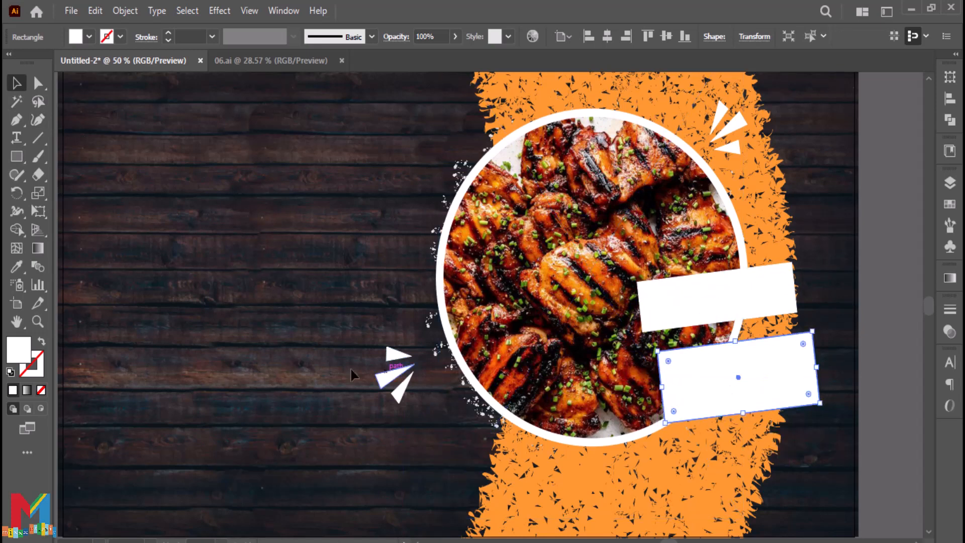
pyautogui.click(352, 361)
# Reposition and widen the two tilted white rectangles so they stack closely across the orange band's outer edge
pyautogui.moveTo(726, 300); pyautogui.dragTo(738, 285)
pyautogui.moveTo(718, 364); pyautogui.dragTo(710, 343)
pyautogui.moveTo(811, 352); pyautogui.dragTo(829, 349)
pyautogui.click(800, 274)
pyautogui.moveTo(802, 271); pyautogui.dragTo(835, 271)
pyautogui.moveTo(727, 349)
pyautogui.mouseDown()
pyautogui.moveTo(738, 351)
pyautogui.moveTo(729, 348)
pyautogui.mouseUp()
# Sample the band's orange for the upper rectangle, shift its fill to yellow FFC033, and nudge the rectangle slightly upward
pyautogui.click(716, 289)
pyautogui.click(17, 267)
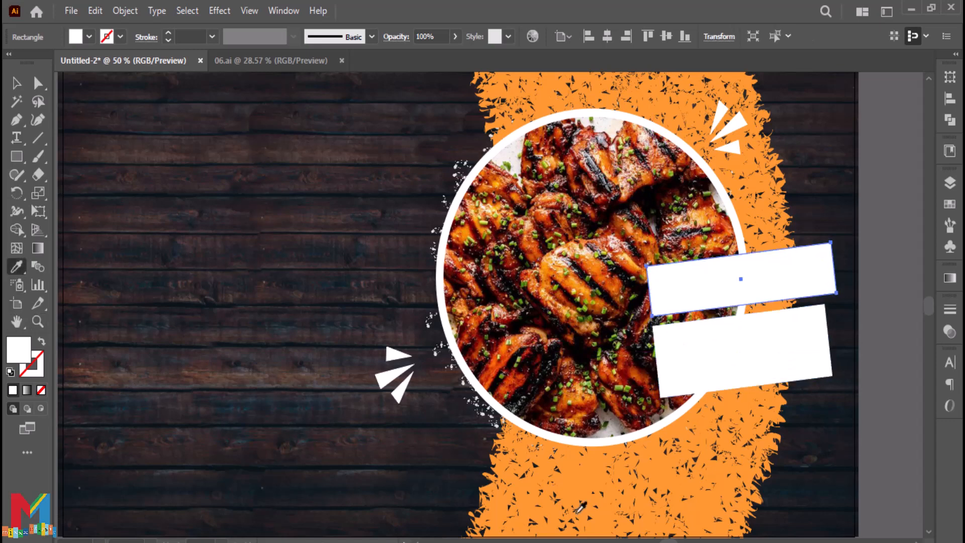
pyautogui.click(577, 511)
pyautogui.doubleClick(18, 349)
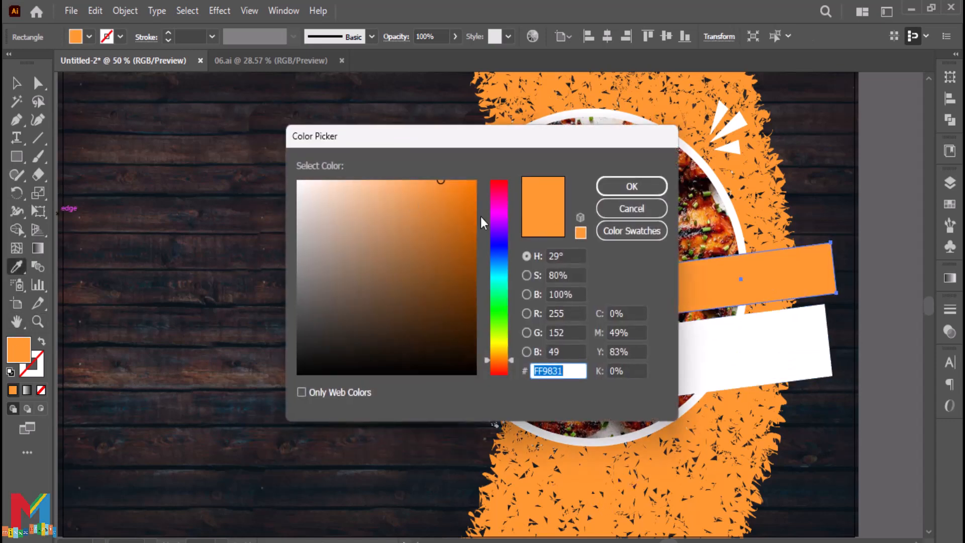
pyautogui.moveTo(510, 360); pyautogui.dragTo(510, 349)
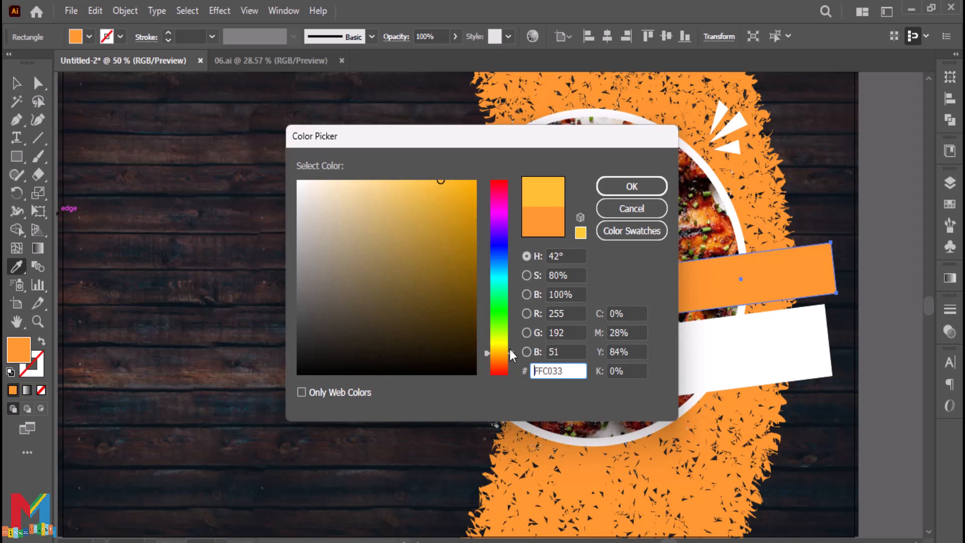
pyautogui.click(631, 186)
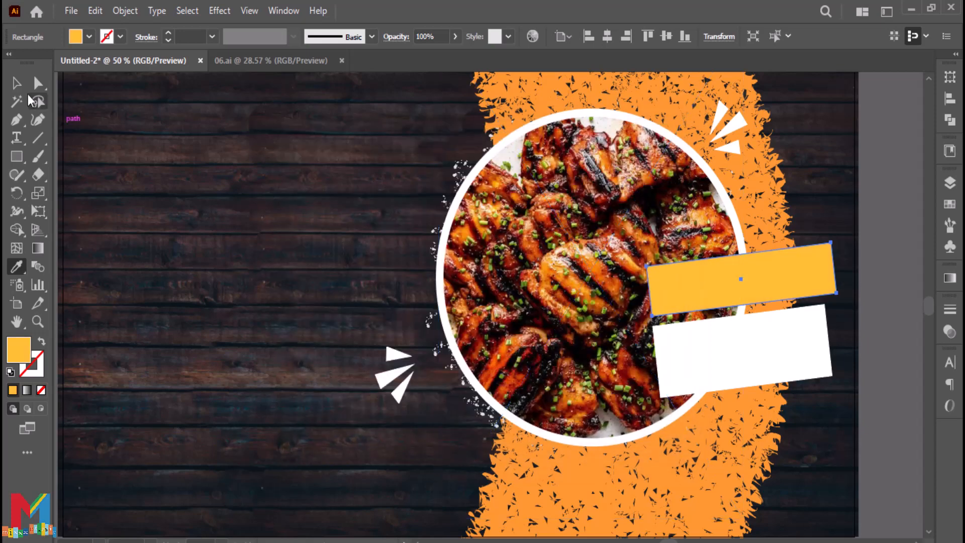
pyautogui.click(16, 83)
pyautogui.click(176, 167)
pyautogui.moveTo(740, 282); pyautogui.dragTo(739, 273)
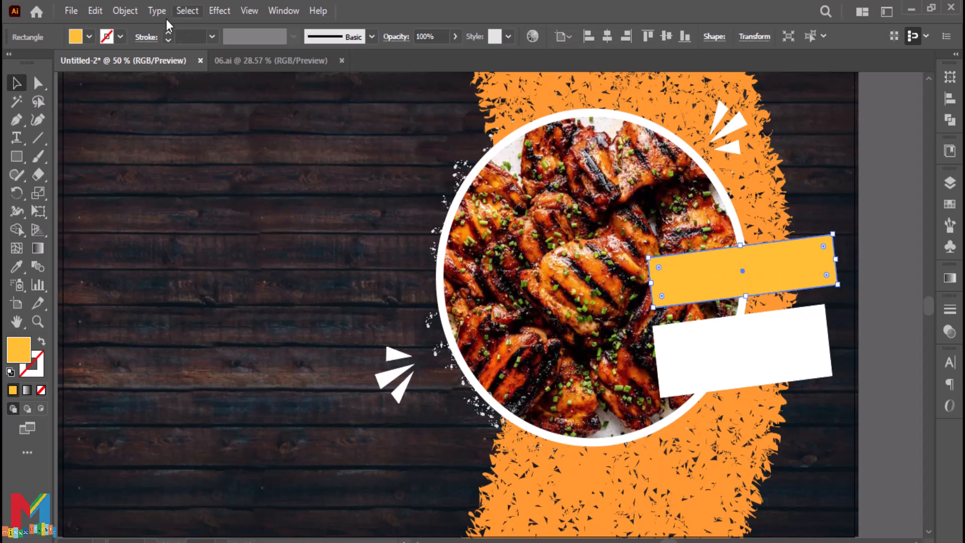
# Apply a Roughen effect to the yellow rectangle with Size 1%, Relative, Detail 5/in and Corner points
pyautogui.click(214, 13)
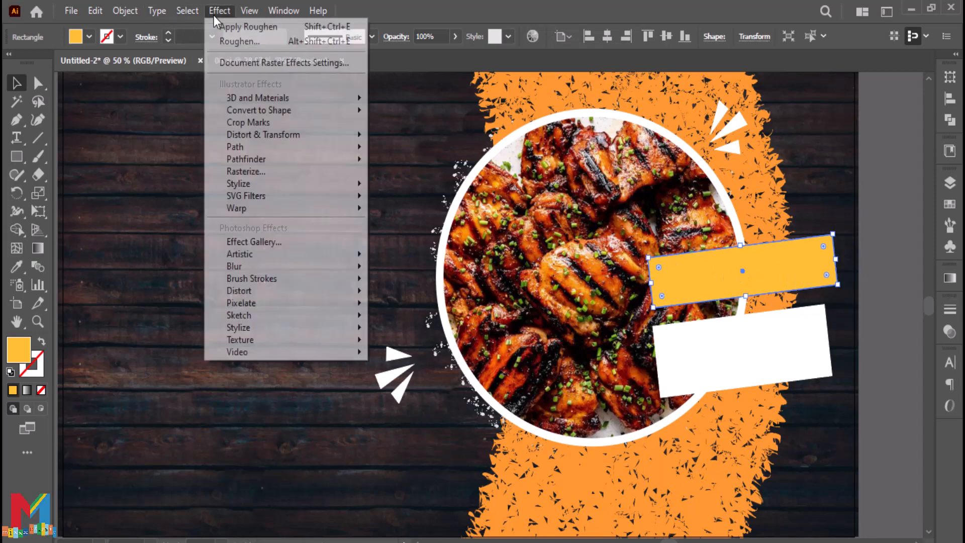
pyautogui.moveTo(276, 135)
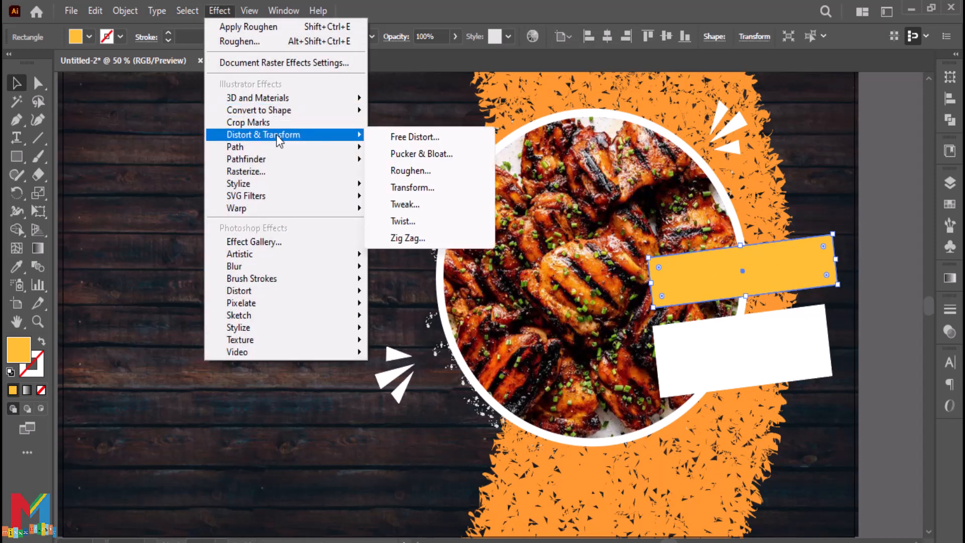
pyautogui.click(417, 173)
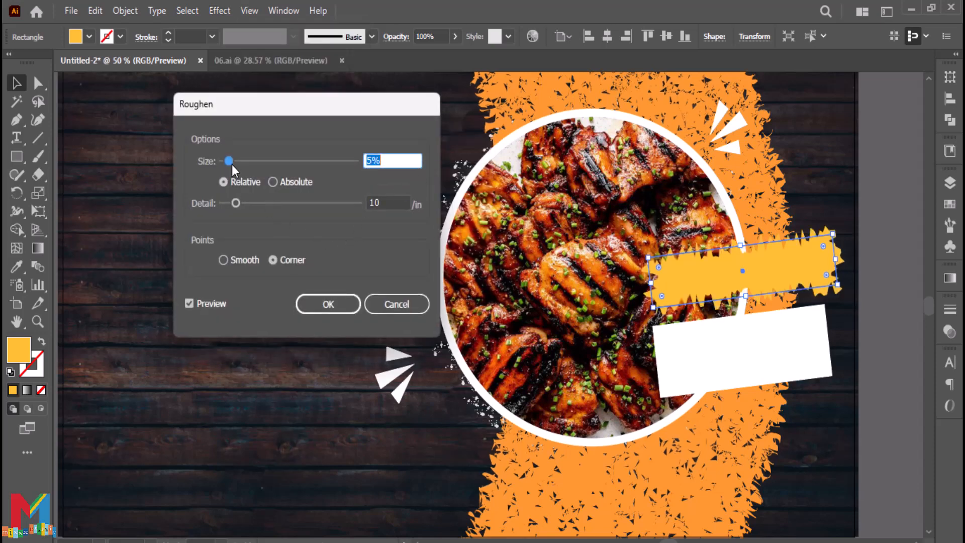
pyautogui.moveTo(232, 164); pyautogui.dragTo(224, 161)
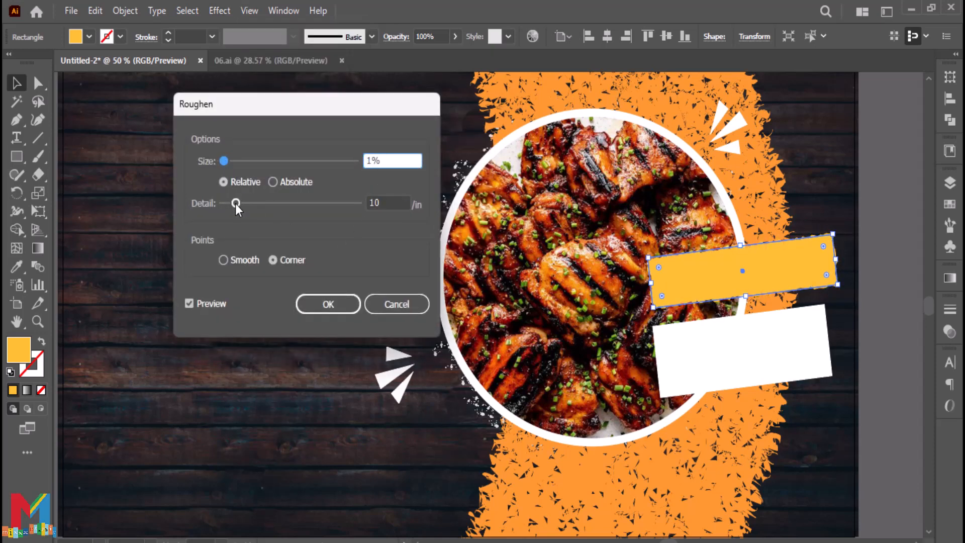
pyautogui.moveTo(235, 203); pyautogui.dragTo(229, 202)
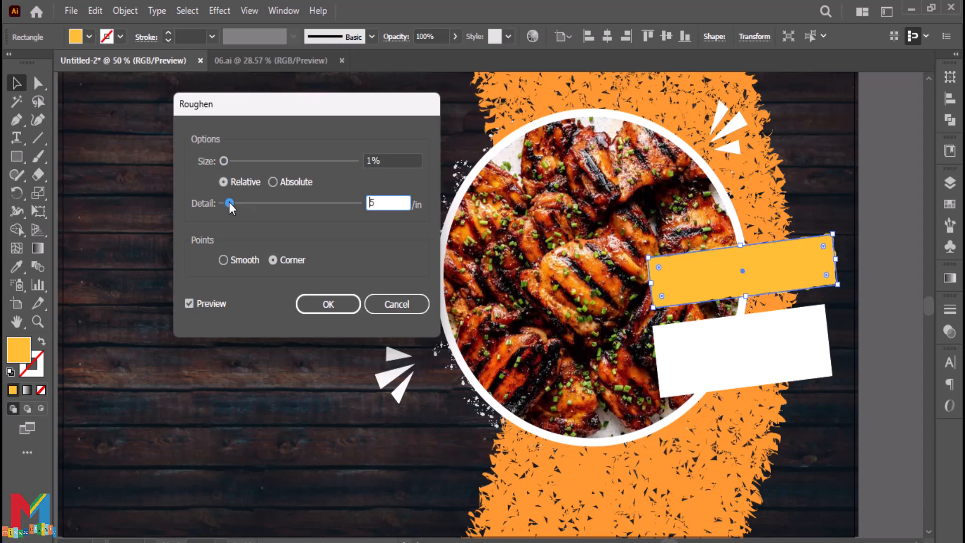
pyautogui.click(301, 303)
pyautogui.click(299, 346)
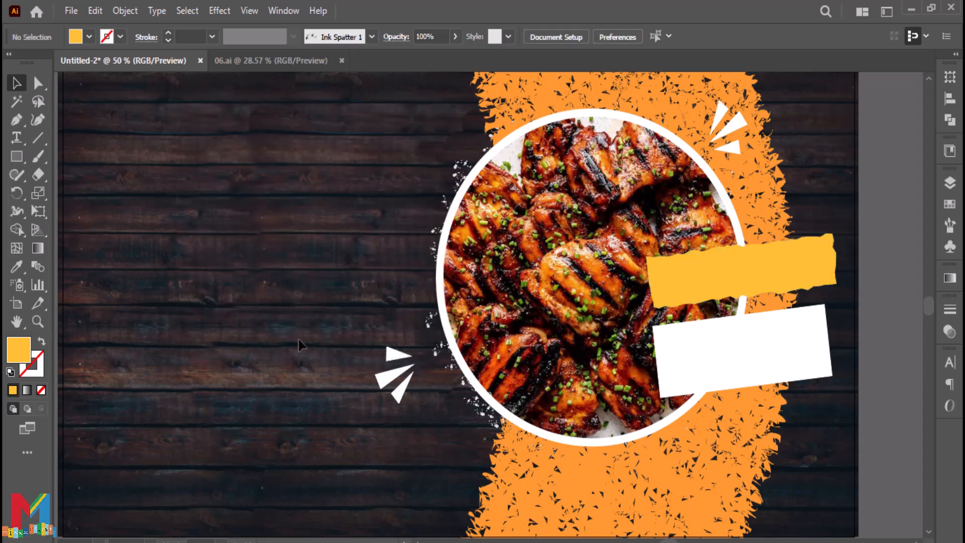
# Start a Roughen effect on the tilted white rectangle with Detail 5/in and Smooth points
pyautogui.click(591, 349)
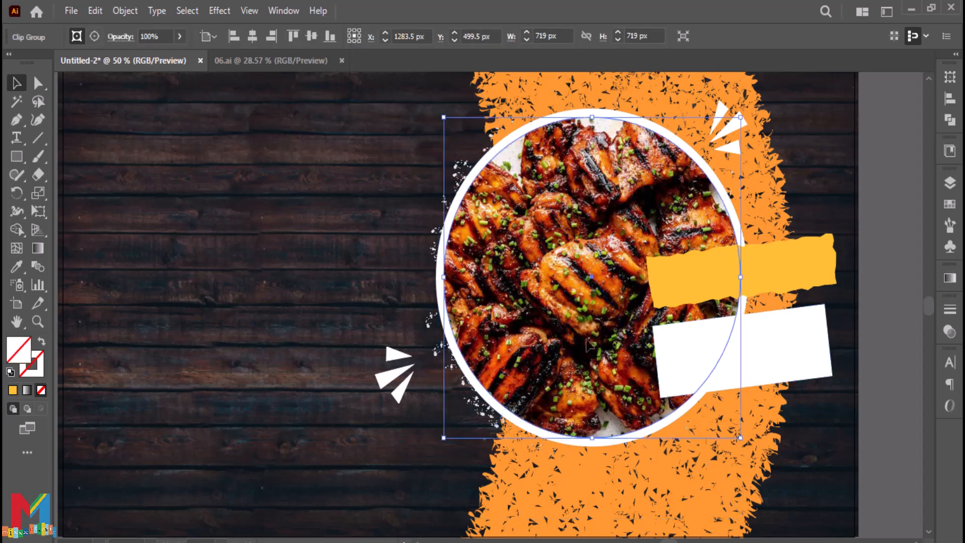
pyautogui.click(571, 442)
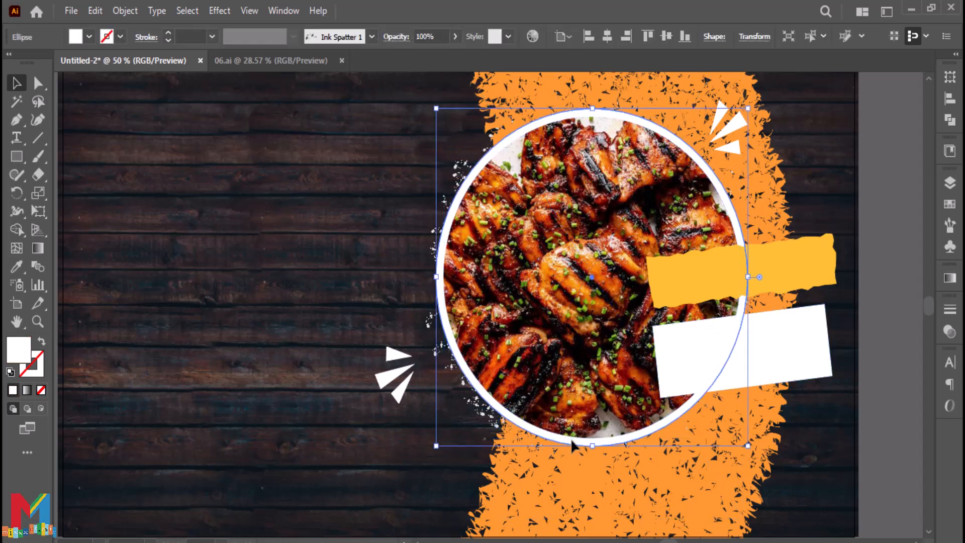
pyautogui.click(809, 352)
pyautogui.click(220, 11)
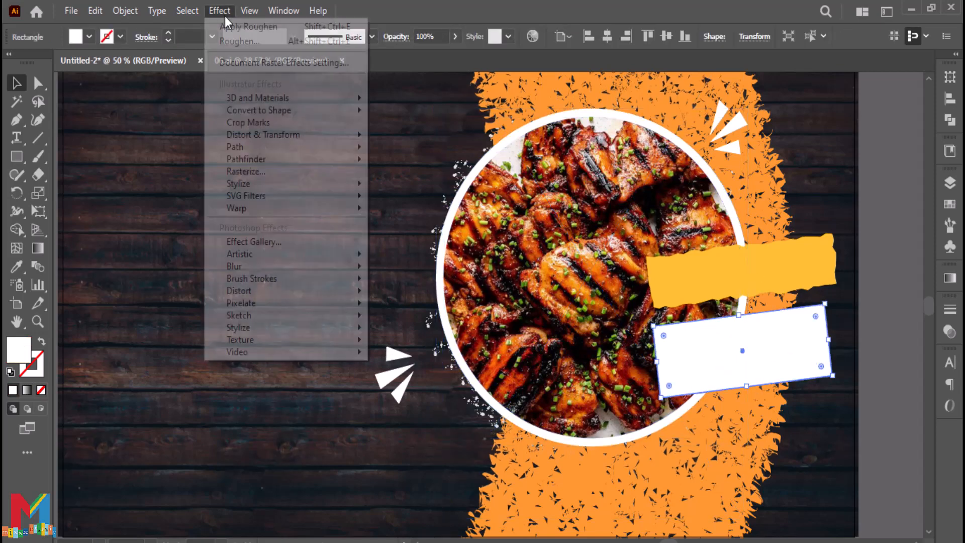
pyautogui.moveTo(272, 160)
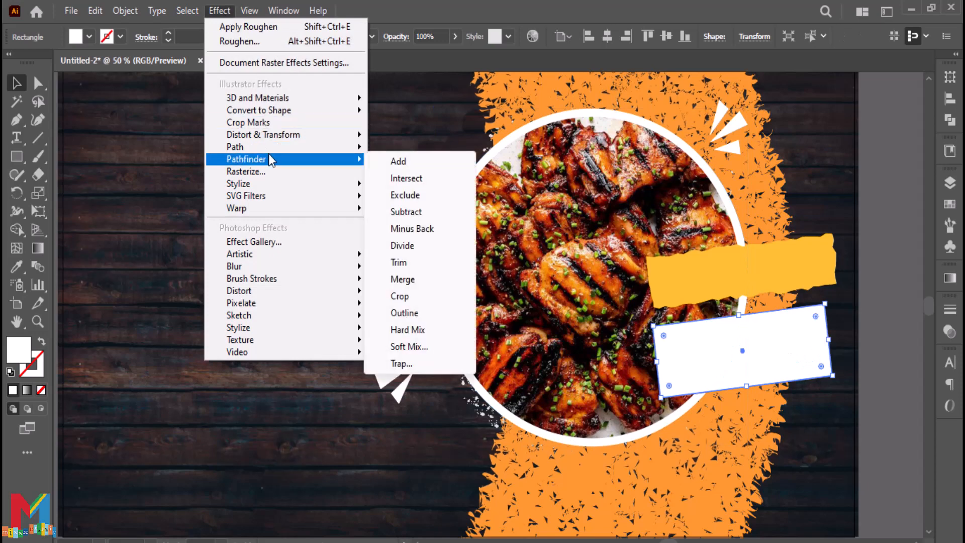
pyautogui.moveTo(280, 134)
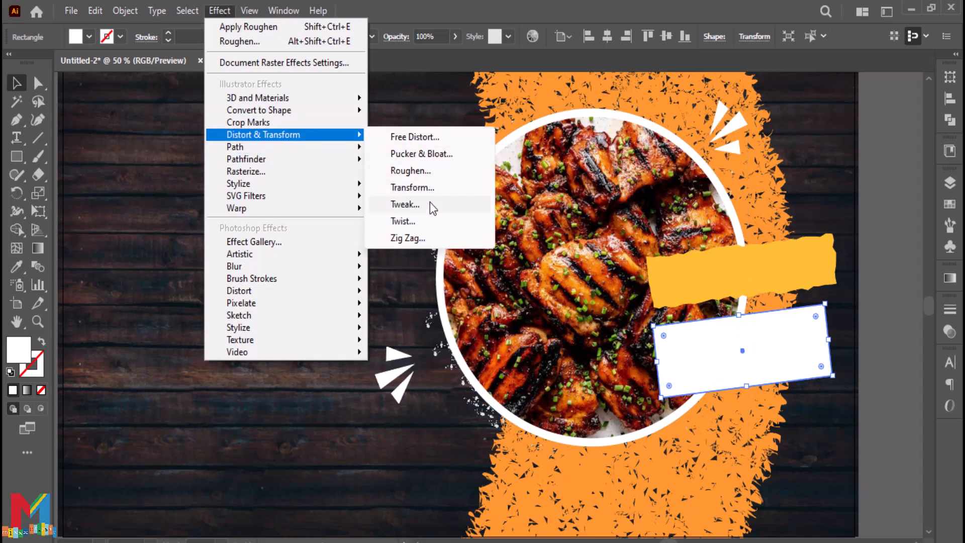
pyautogui.click(427, 170)
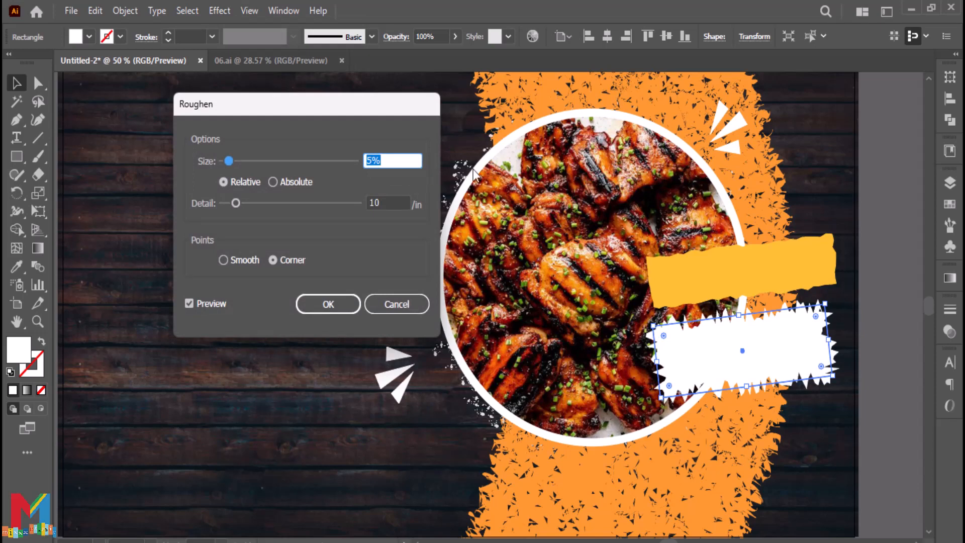
pyautogui.moveTo(235, 199); pyautogui.dragTo(225, 198)
pyautogui.moveTo(229, 162); pyautogui.dragTo(230, 162)
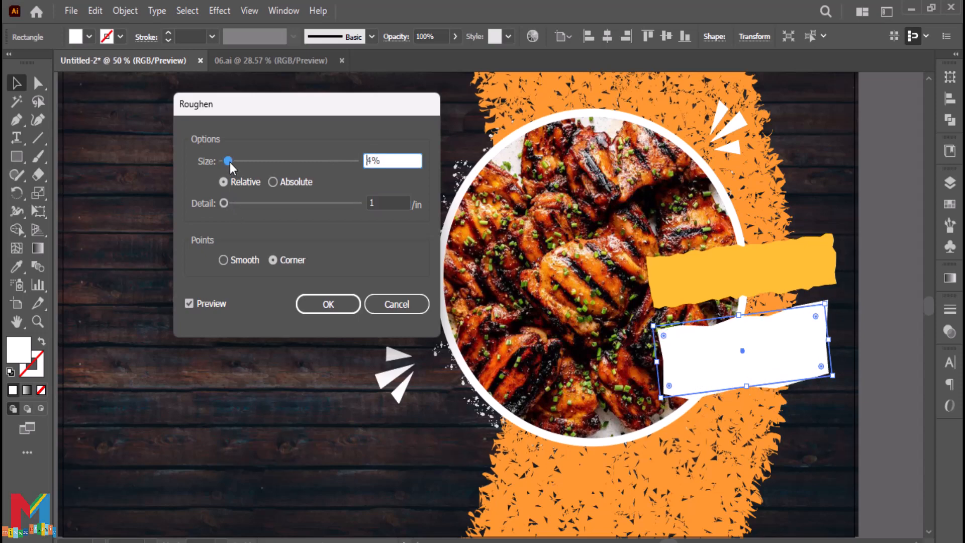
pyautogui.click(379, 202)
pyautogui.press('Up')
pyautogui.press('Up')
pyautogui.press('Up')
pyautogui.press('Up')
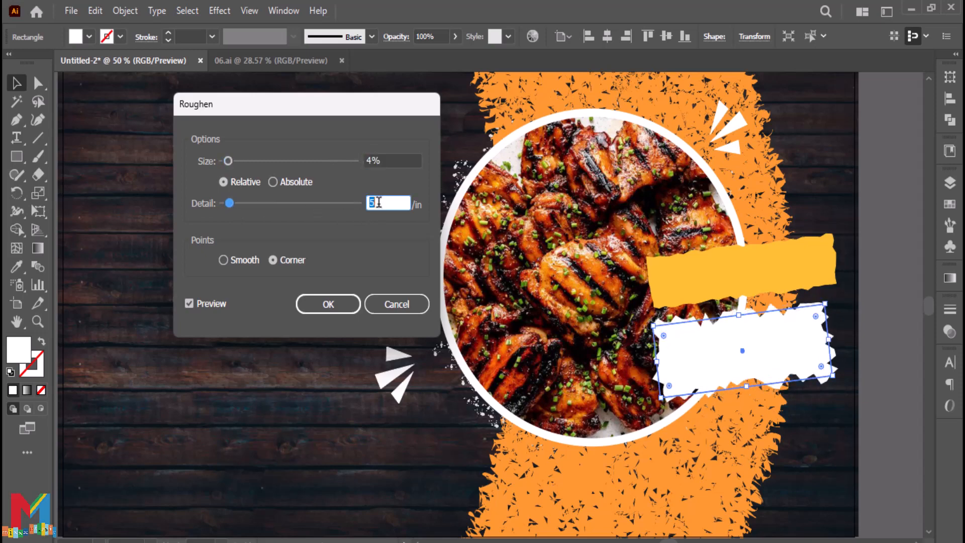
pyautogui.press('Tab')
pyautogui.click(249, 255)
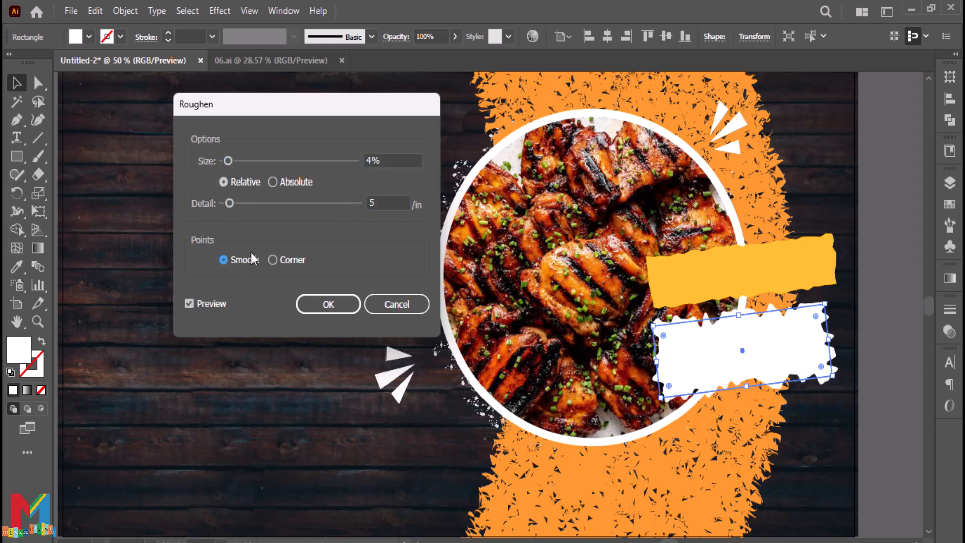
# Set the Roughen size to 1% and apply the effect to the white rectangle
pyautogui.click(393, 160)
pyautogui.press('Down')
pyautogui.press('Down')
pyautogui.press('Down')
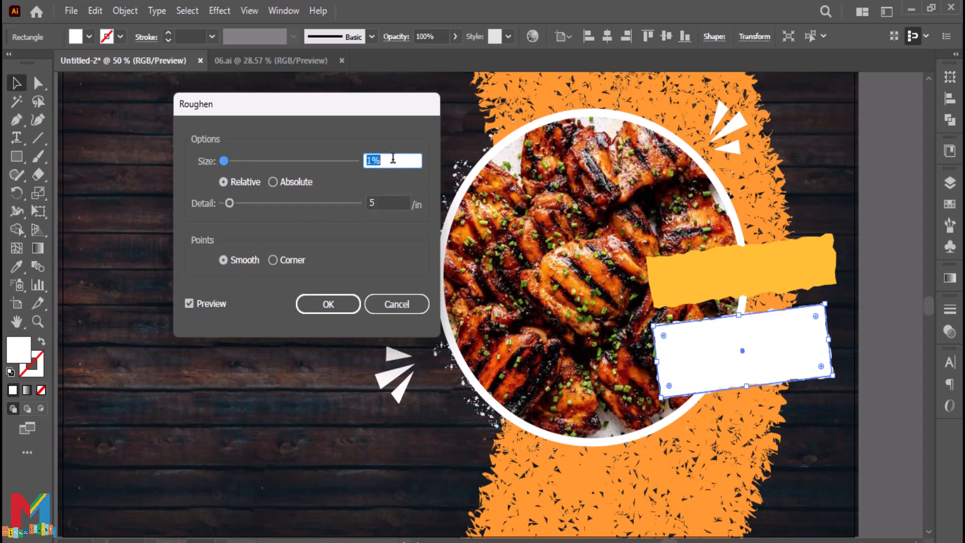
pyautogui.click(322, 305)
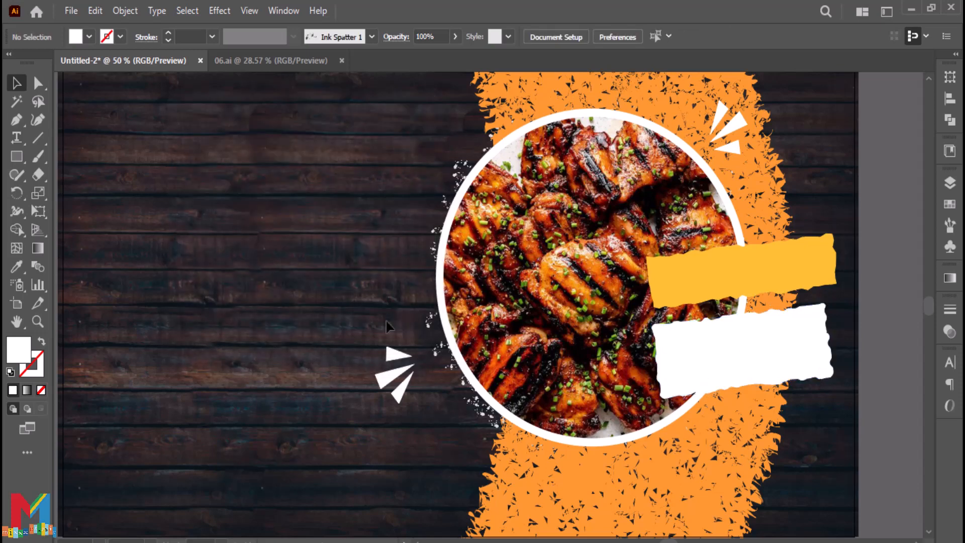
# Add a Multiply drop shadow to the white circle behind the photo with 64% opacity, 8 px X offset, 7 px Y offset and 5 px blur
pyautogui.click(438, 317)
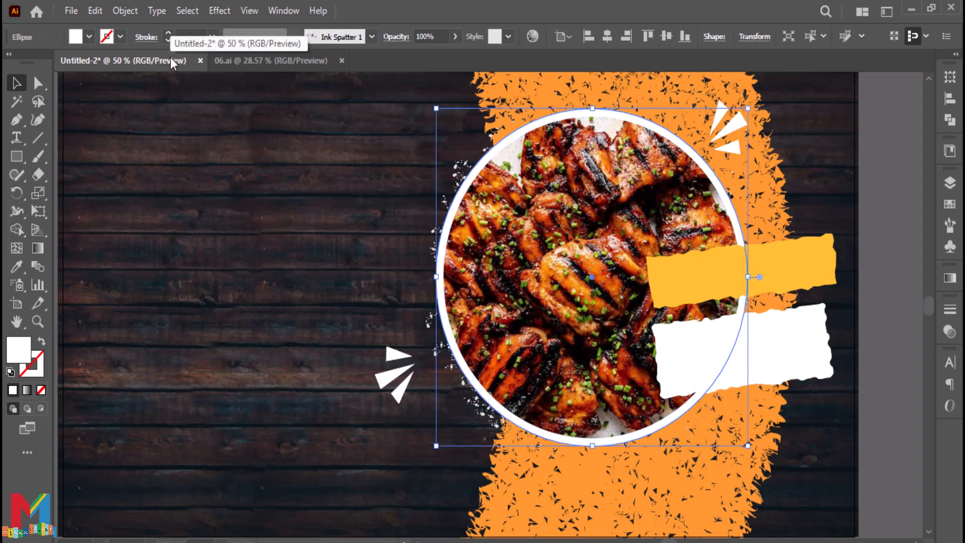
pyautogui.click(216, 15)
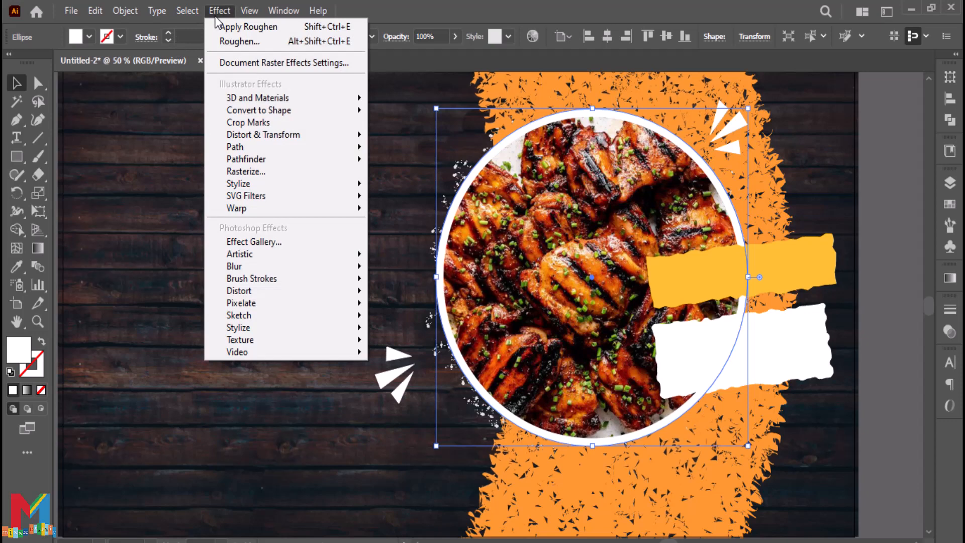
pyautogui.moveTo(281, 183)
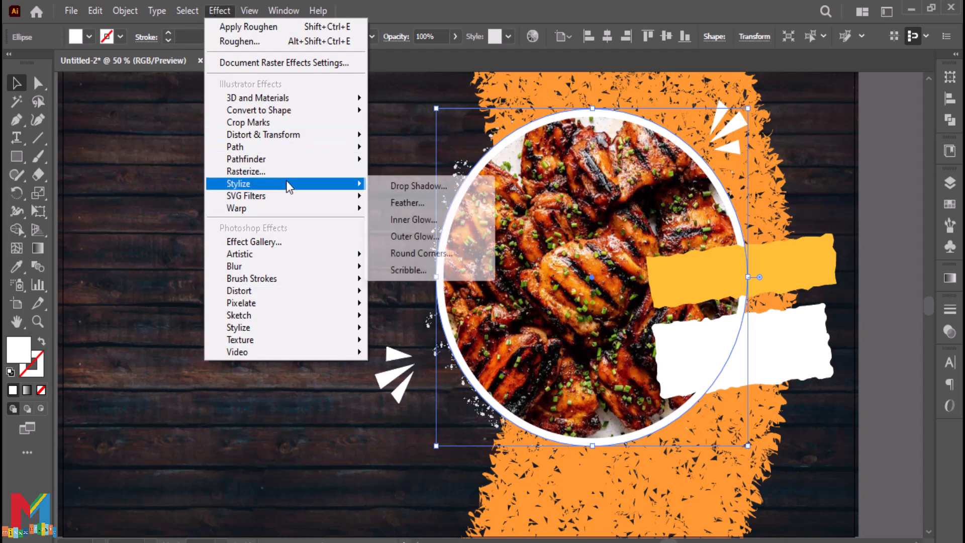
pyautogui.click(402, 184)
pyautogui.click(203, 199)
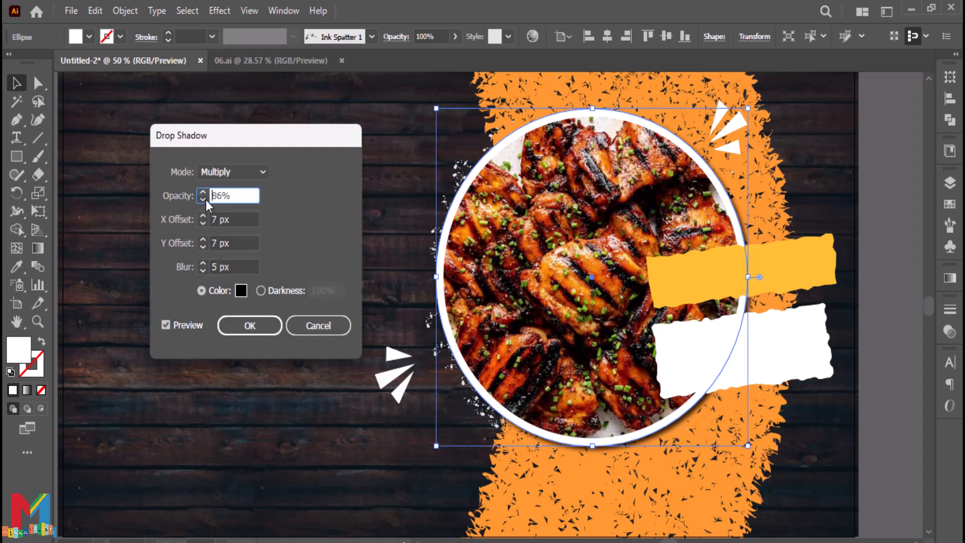
pyautogui.click(203, 200)
pyautogui.click(203, 200)
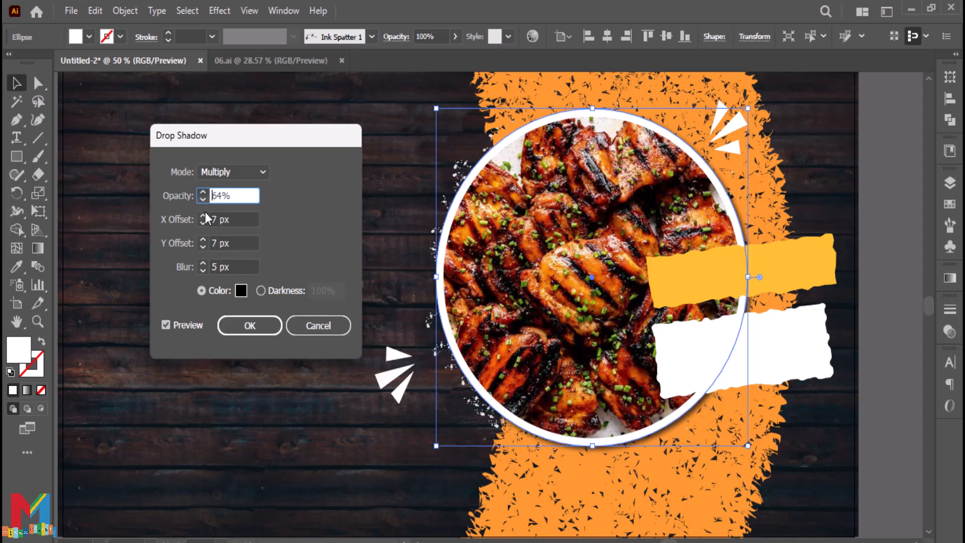
pyautogui.click(204, 216)
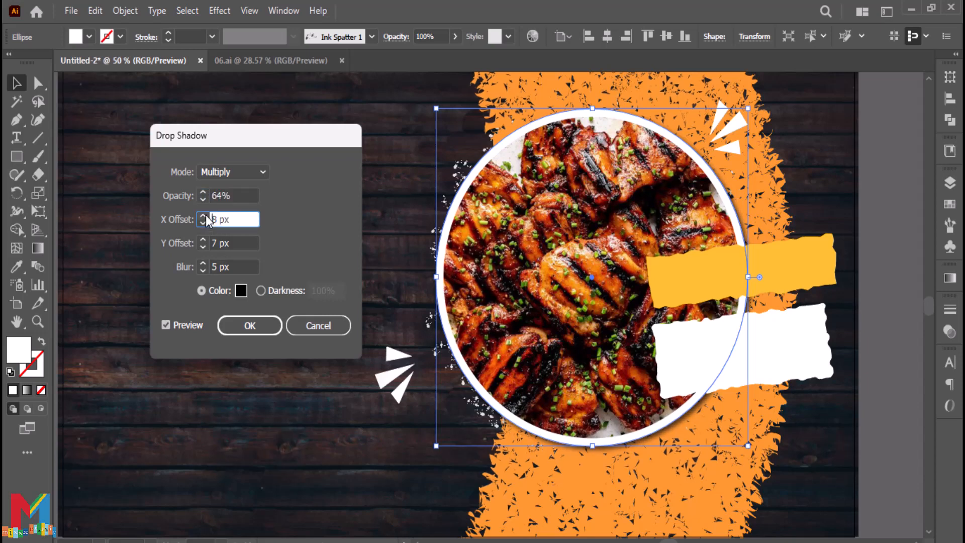
pyautogui.click(249, 330)
pyautogui.click(269, 358)
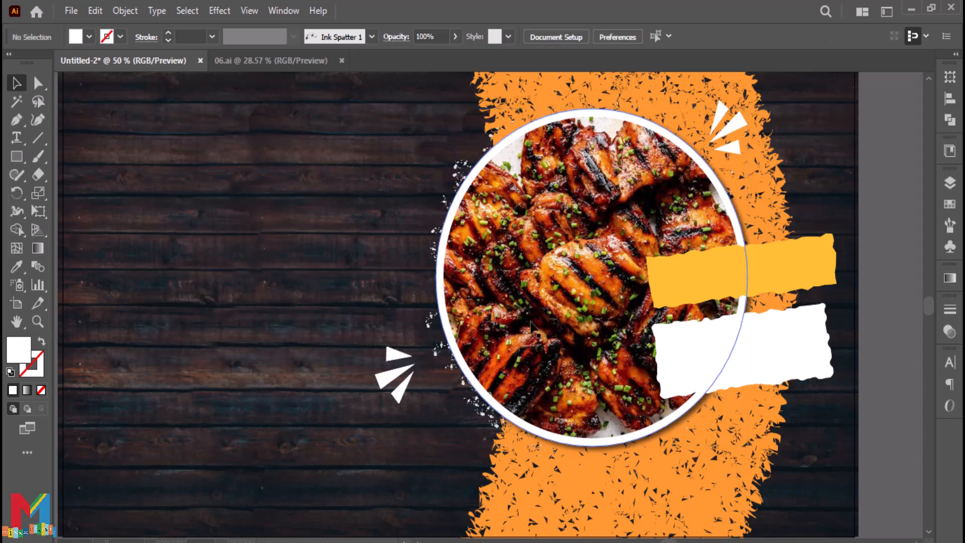
# Apply a Multiply drop shadow to the yellow label with 64% opacity, 8 px and 7 px offsets and 5 px blur
pyautogui.click(777, 281)
pyautogui.click(219, 10)
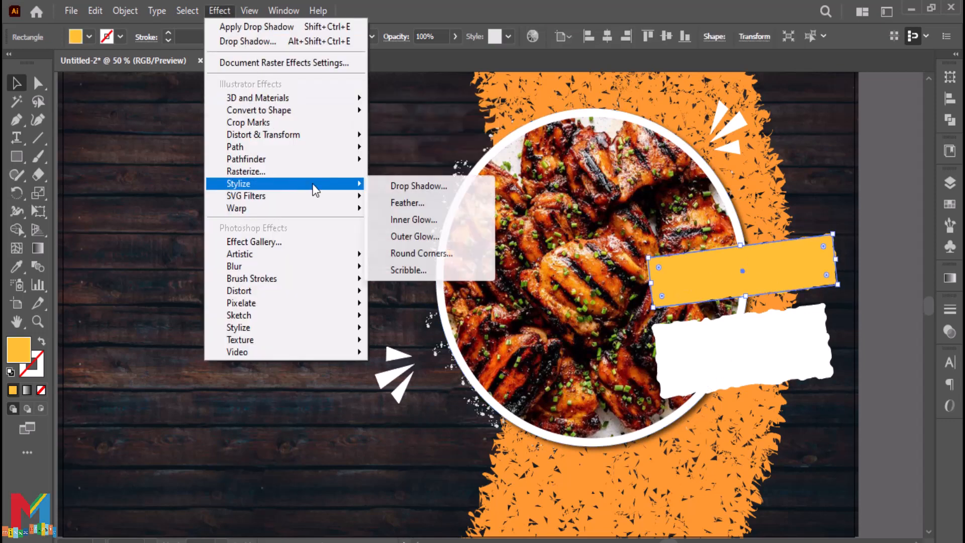
pyautogui.click(411, 184)
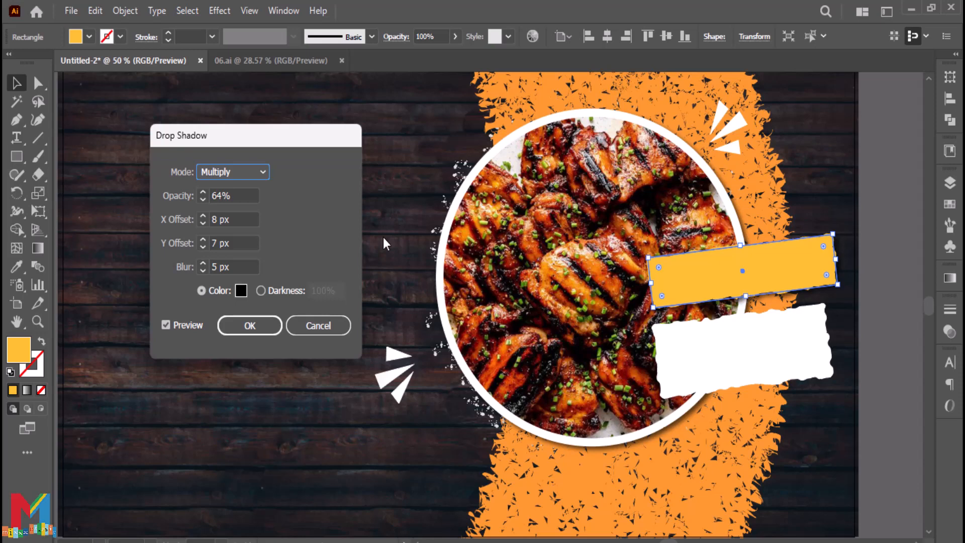
pyautogui.click(250, 325)
# Give the rough-edged white label the same drop shadow as the yellow one, then deselect it
pyautogui.click(736, 357)
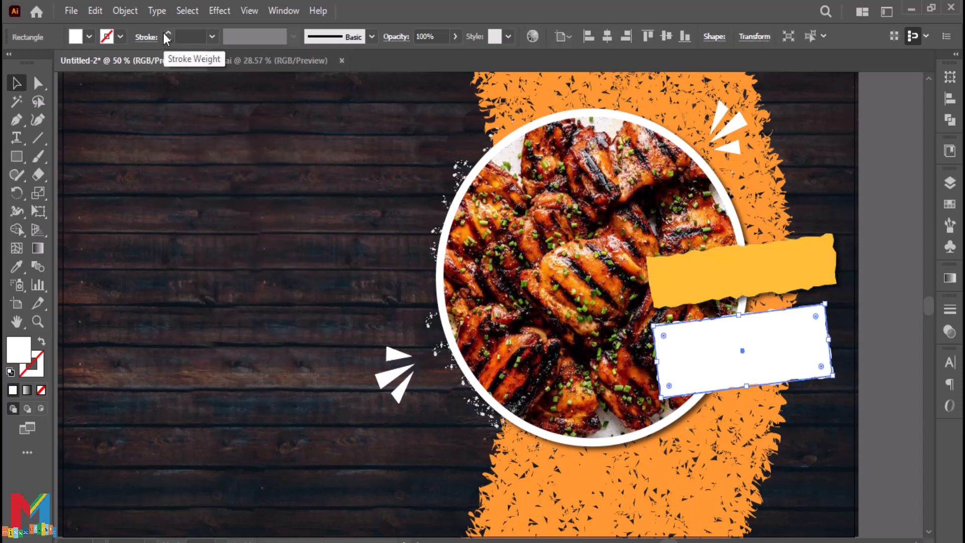
pyautogui.click(219, 11)
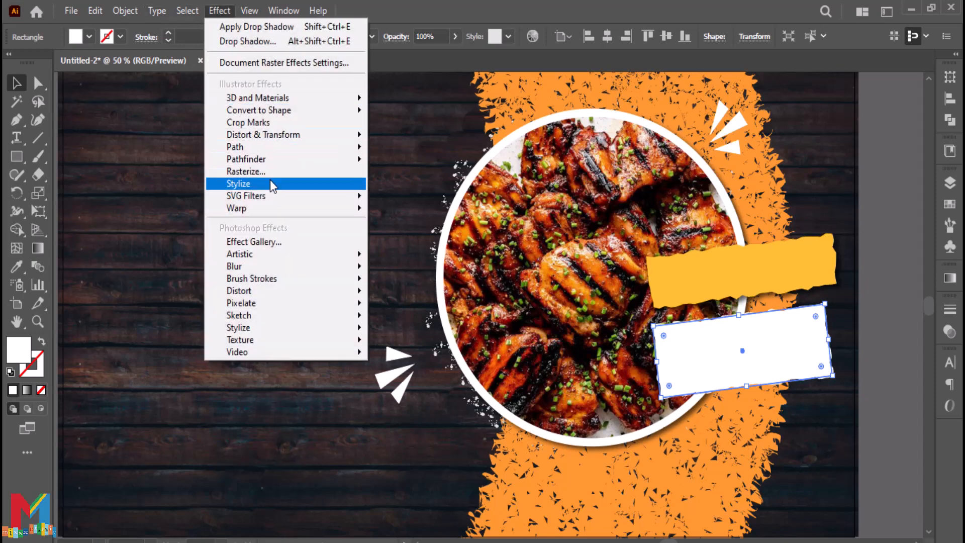
pyautogui.moveTo(270, 182)
pyautogui.click(402, 186)
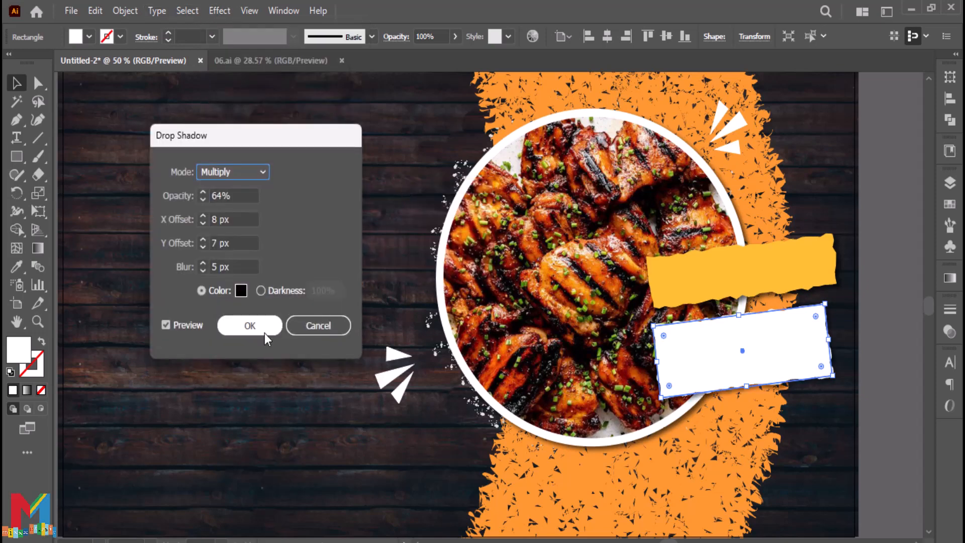
pyautogui.click(264, 333)
pyautogui.click(281, 317)
# Draw a black circle with a 3 pt white stroke on the dark wood, to the left of the chicken photo
pyautogui.scroll(-2, 175, 254)
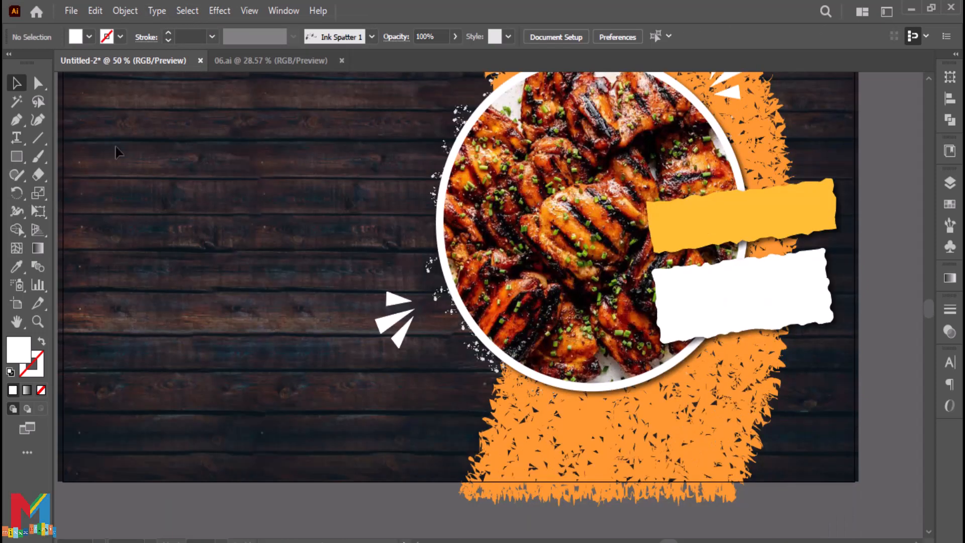
pyautogui.click(90, 37)
pyautogui.click(41, 63)
pyautogui.click(118, 37)
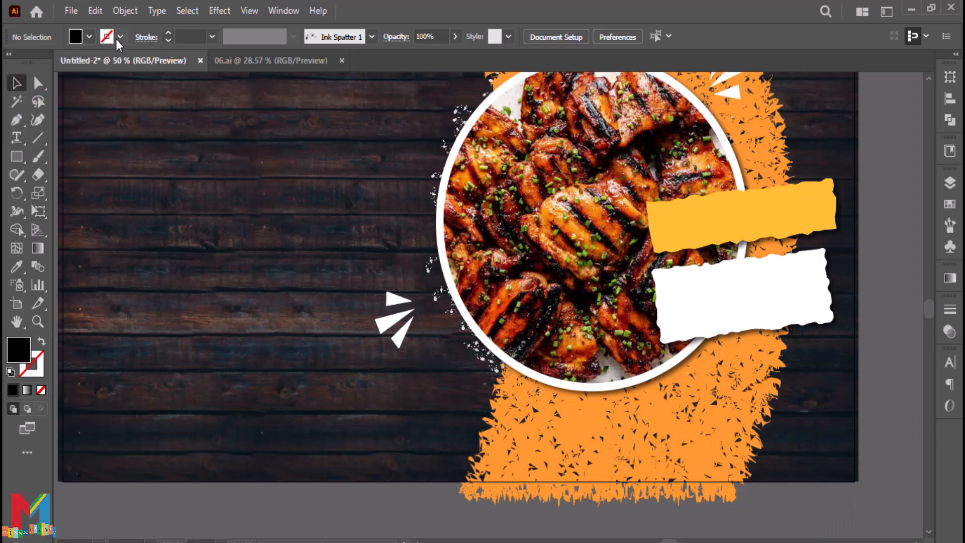
pyautogui.click(31, 62)
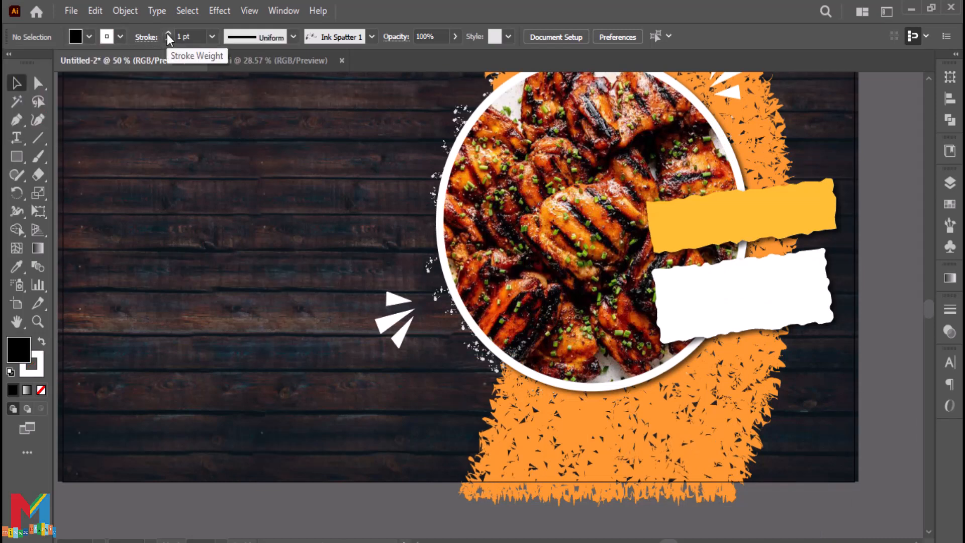
pyautogui.click(17, 157)
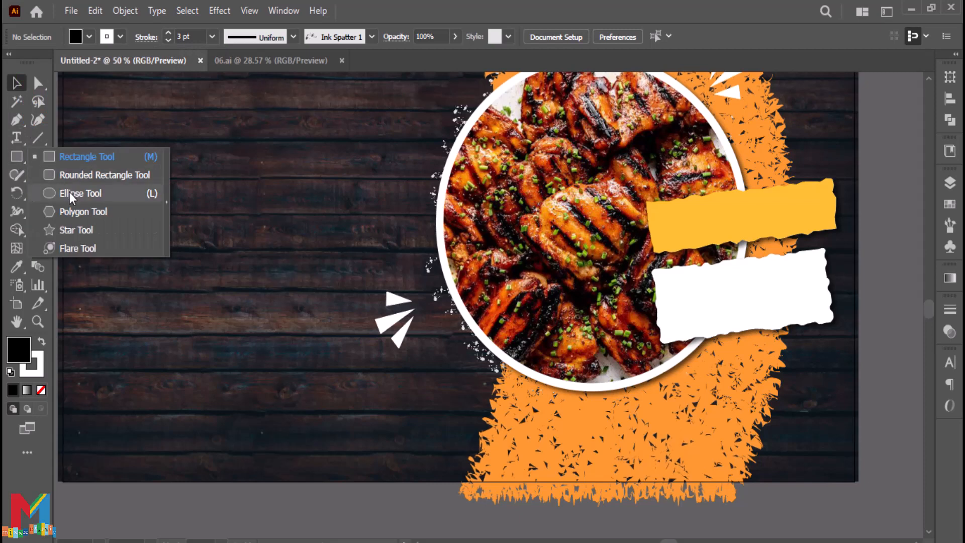
pyautogui.click(70, 192)
pyautogui.moveTo(296, 208); pyautogui.dragTo(201, 329)
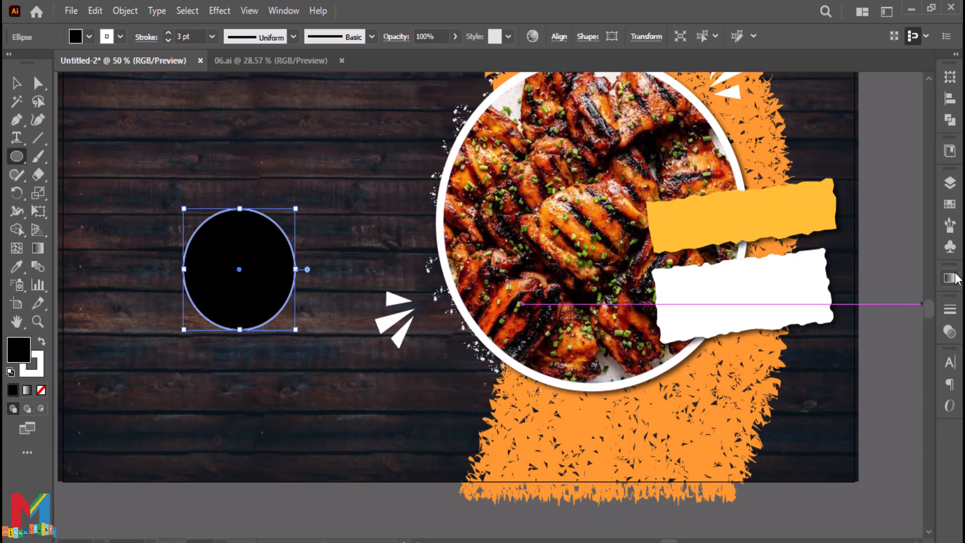
# Apply a rough brush from the Artistic ChalkCharcoalPencil library to the black circle's white outline and set its stroke weight to 2 pt
pyautogui.click(950, 225)
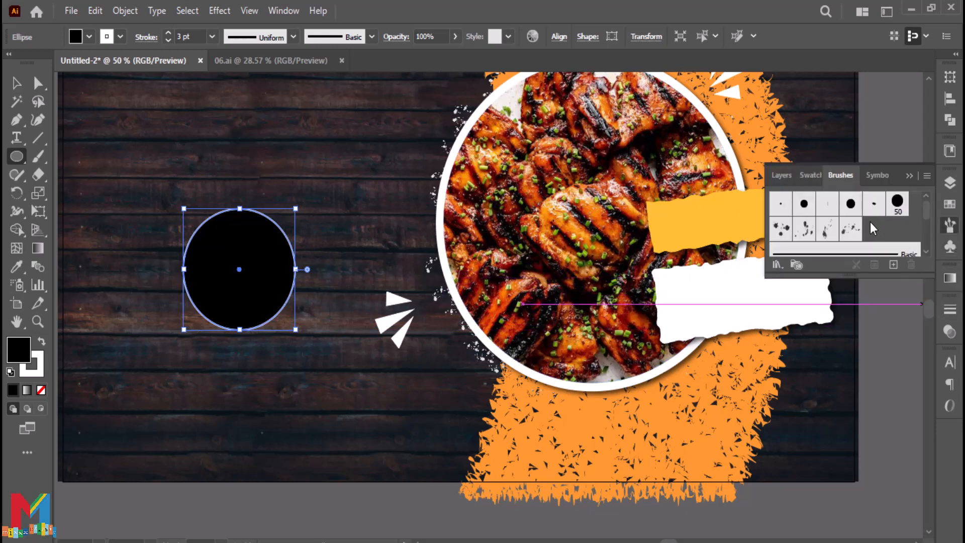
pyautogui.scroll(-5, 869, 222)
pyautogui.scroll(5, 828, 248)
pyautogui.scroll(-3, 830, 236)
pyautogui.click(810, 175)
pyautogui.click(838, 175)
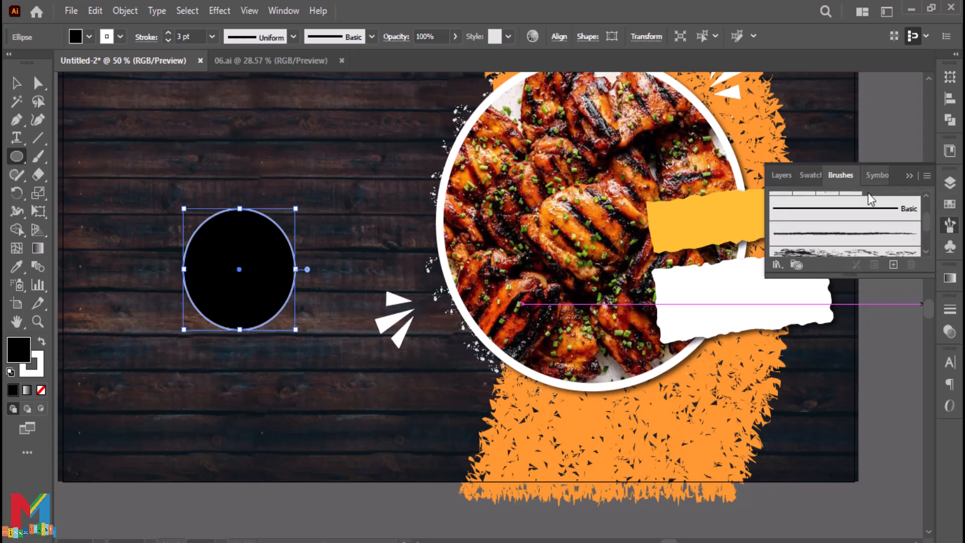
pyautogui.scroll(3, 873, 229)
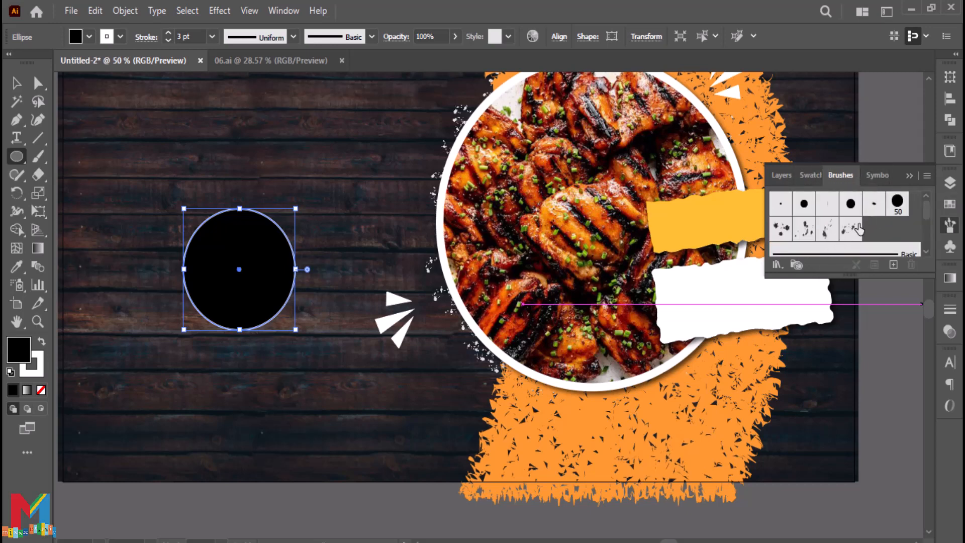
pyautogui.scroll(-2, 858, 230)
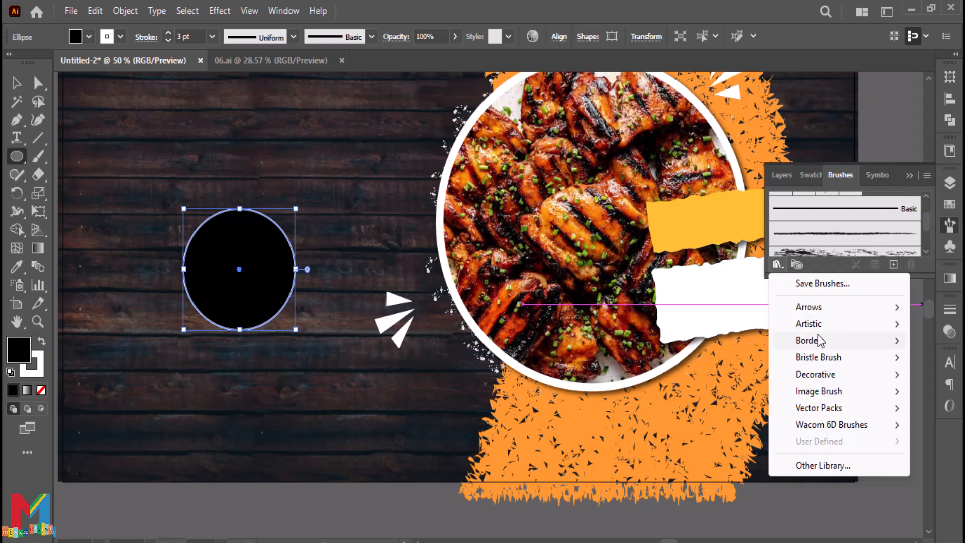
pyautogui.moveTo(817, 329)
pyautogui.click(716, 342)
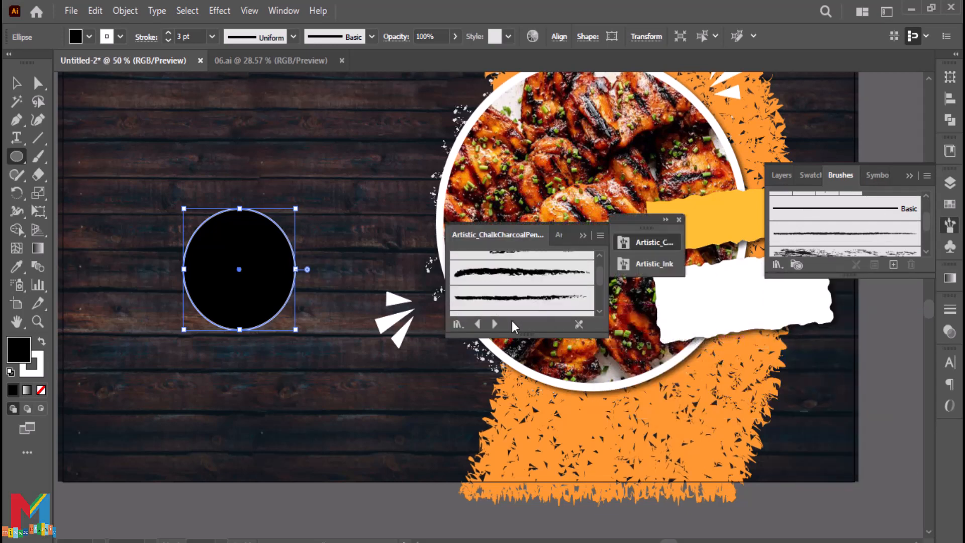
pyautogui.click(521, 300)
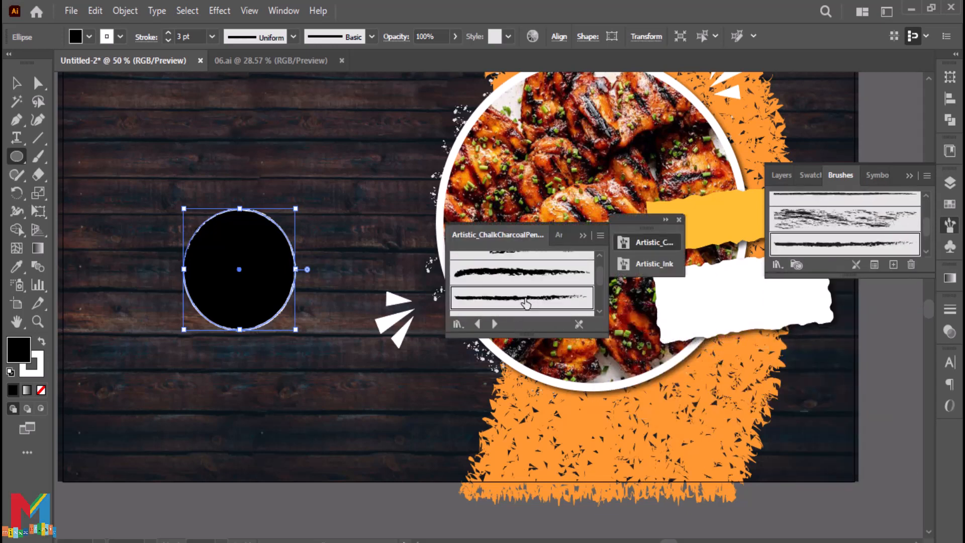
pyautogui.click(168, 33)
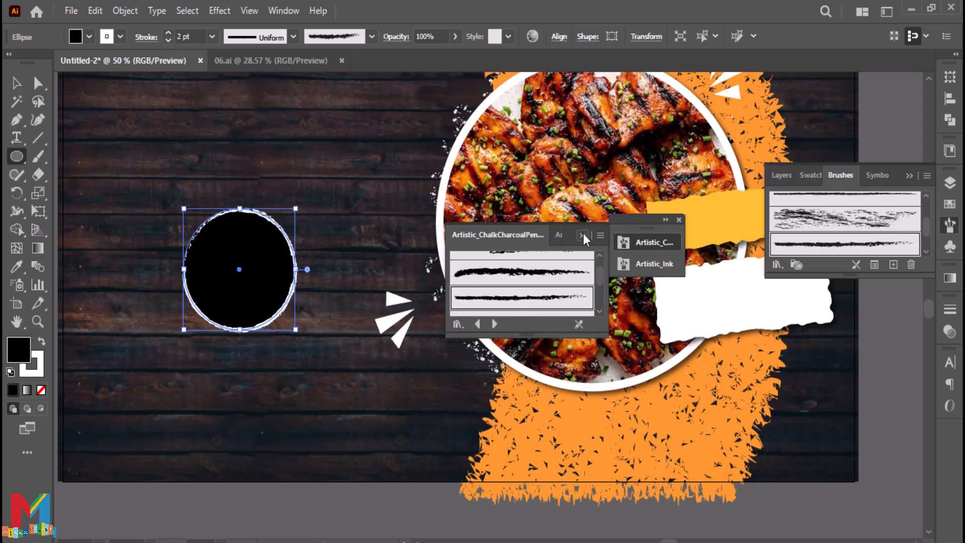
# Close the brush libraries, shrink the black circle slightly and place it over the lower-left edge of the chicken photo
pyautogui.click(652, 242)
pyautogui.click(678, 220)
pyautogui.click(949, 226)
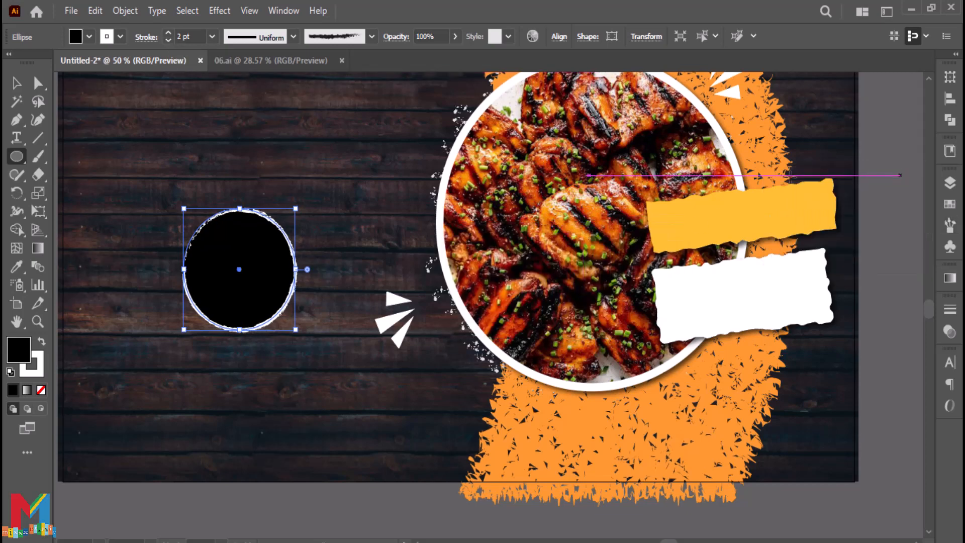
pyautogui.click(17, 83)
pyautogui.click(153, 149)
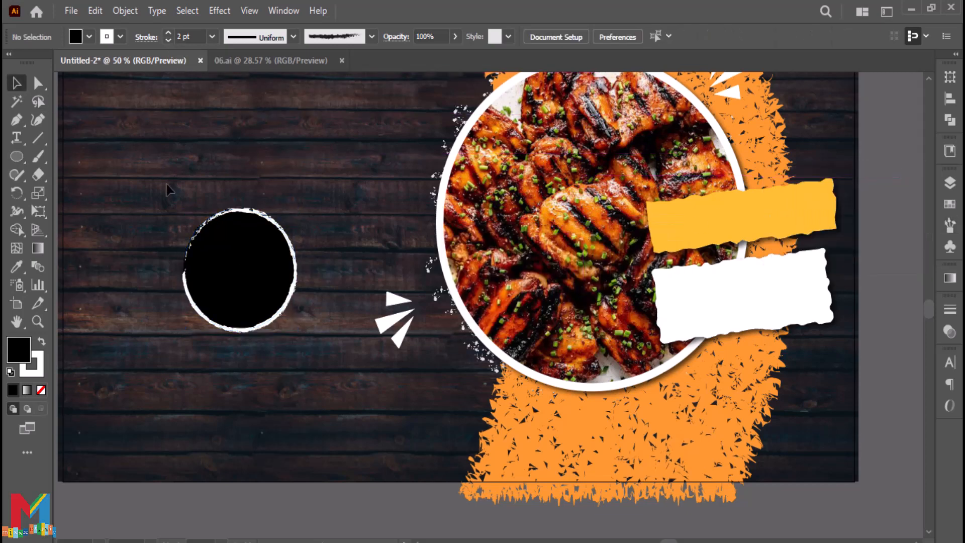
pyautogui.click(235, 273)
pyautogui.moveTo(295, 209); pyautogui.dragTo(284, 220)
pyautogui.moveTo(252, 279); pyautogui.dragTo(441, 414)
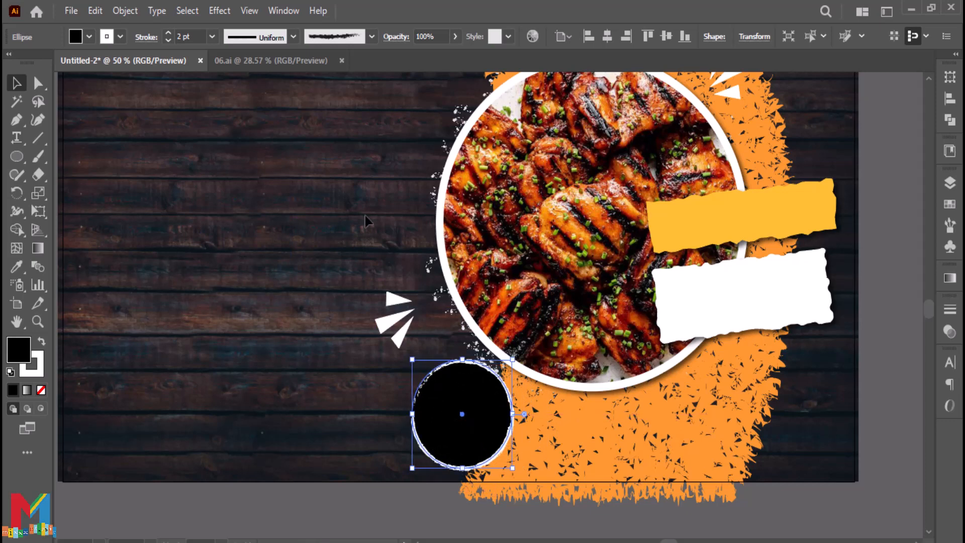
# Apply a Multiply drop shadow to the black circle with 64% opacity, 8 px and 7 px offsets and 5 px blur
pyautogui.scroll(2, 367, 218)
pyautogui.click(219, 10)
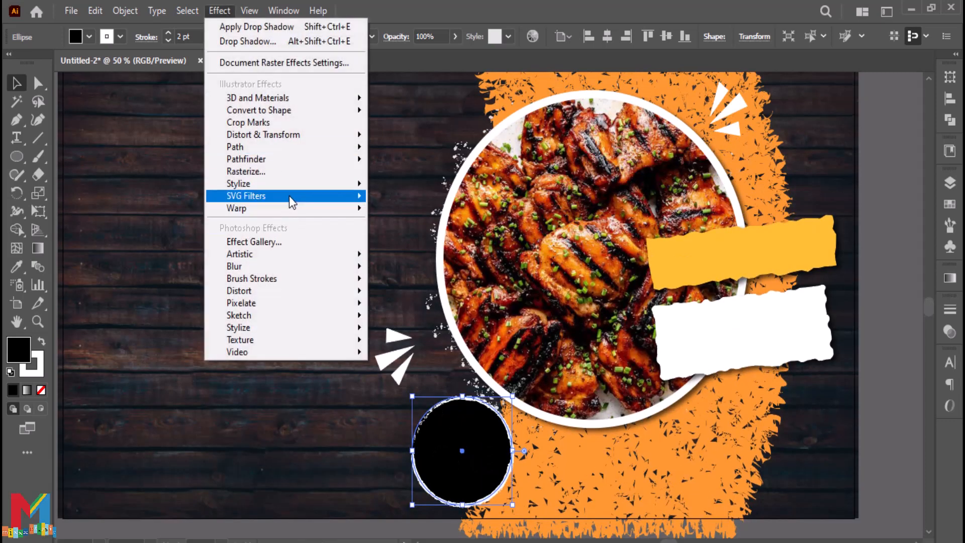
pyautogui.moveTo(328, 187)
pyautogui.click(411, 188)
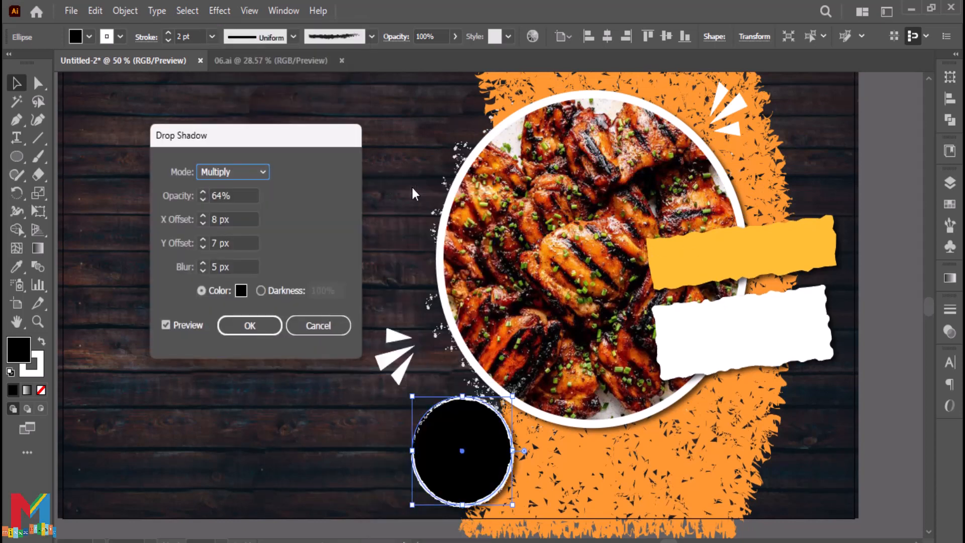
pyautogui.press('Return')
pyautogui.click(347, 278)
pyautogui.scroll(2, 347, 278)
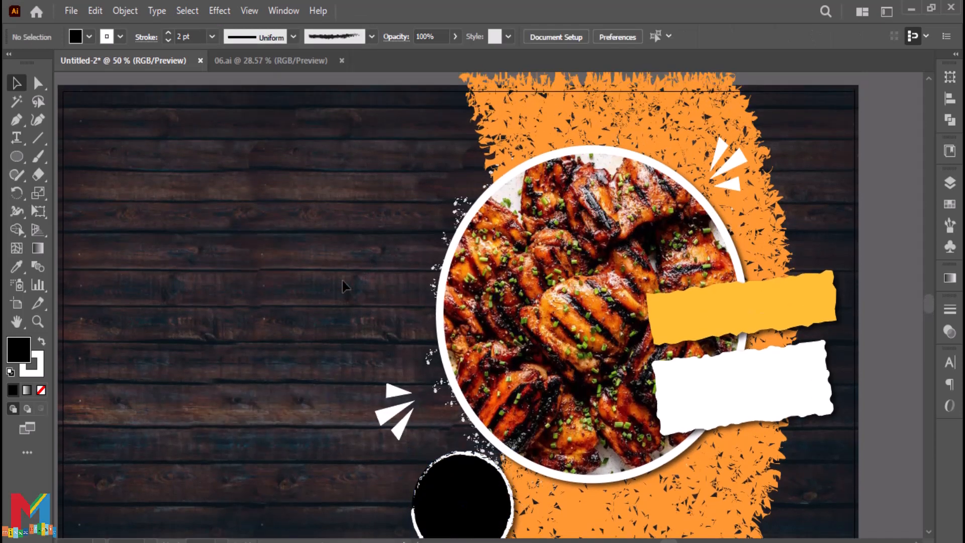
# Add the text "Hot&Delicious" on the upper-left part of the dark wood, enlarged to about 84 pt
pyautogui.hotkey('ctrl', '-')
pyautogui.moveTo(345, 270); pyautogui.dragTo(370, 302)
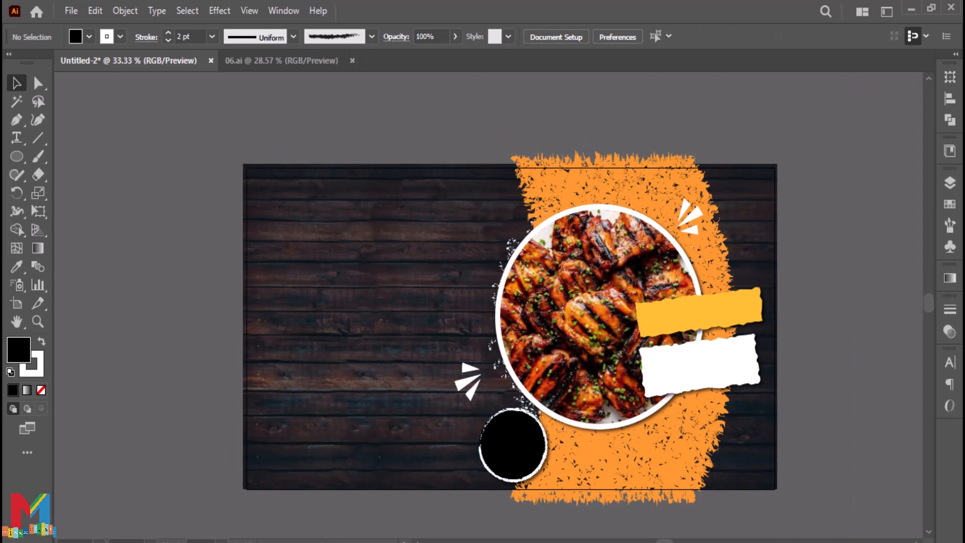
pyautogui.click(299, 226)
pyautogui.click(15, 84)
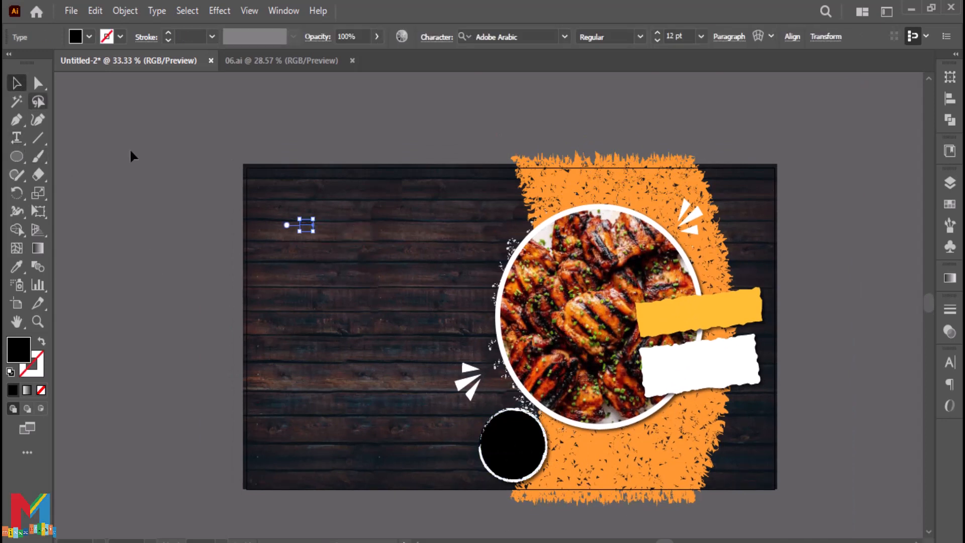
pyautogui.moveTo(312, 231); pyautogui.dragTo(399, 305)
pyautogui.doubleClick(342, 242)
pyautogui.moveTo(397, 245); pyautogui.dragTo(292, 269)
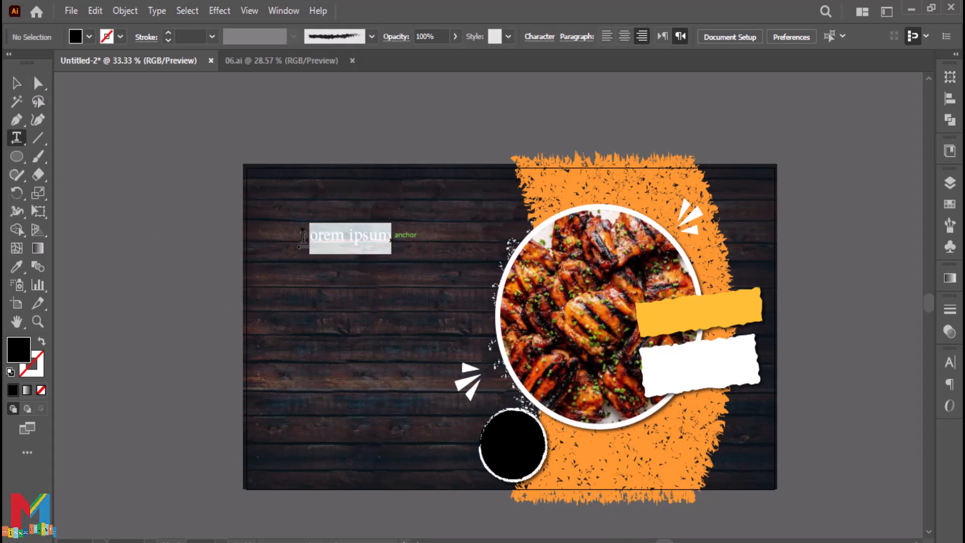
pyautogui.write('Hot')
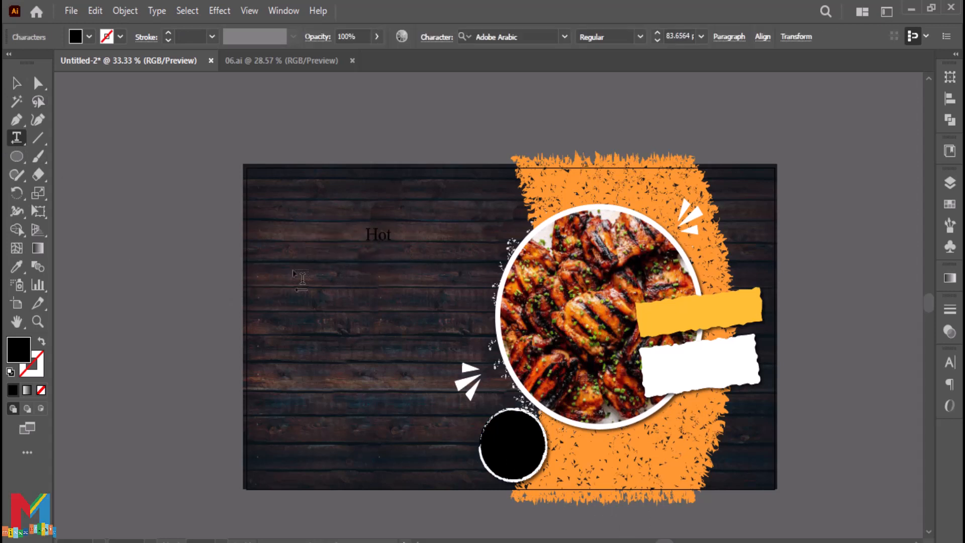
pyautogui.press('Home')
pyautogui.write('&Del')
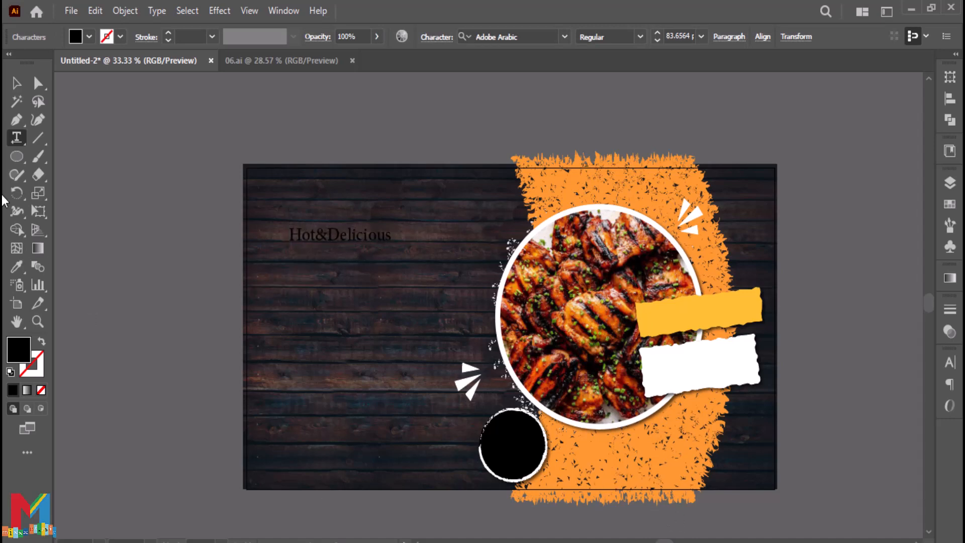
# Colour the "Hot&Delicious" text with the yellow label's fill and set its font to Barbershop in Thailand
pyautogui.click(17, 85)
pyautogui.click(17, 267)
pyautogui.click(725, 297)
pyautogui.click(17, 83)
pyautogui.click(564, 36)
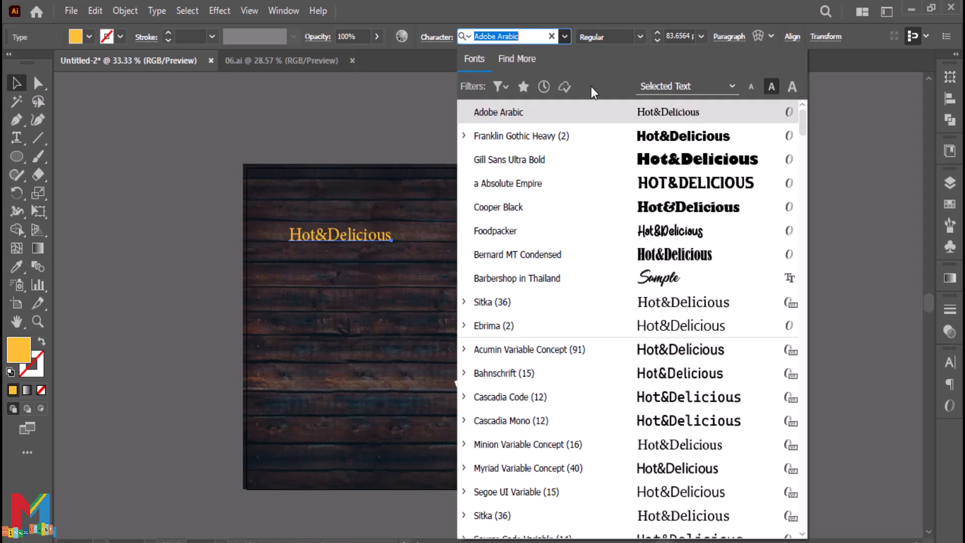
pyautogui.click(649, 277)
# Enlarge the "Hot&Delicious" text and tilt it slightly upward to the right
pyautogui.moveTo(374, 241); pyautogui.dragTo(378, 231)
pyautogui.click(231, 264)
pyautogui.click(390, 227)
pyautogui.moveTo(427, 251); pyautogui.dragTo(448, 239)
pyautogui.click(227, 286)
# Add the text "Food Menu" below the heading, enlarge it, fill it white and set its font to a Absolute Empire
pyautogui.click(16, 136)
pyautogui.click(294, 310)
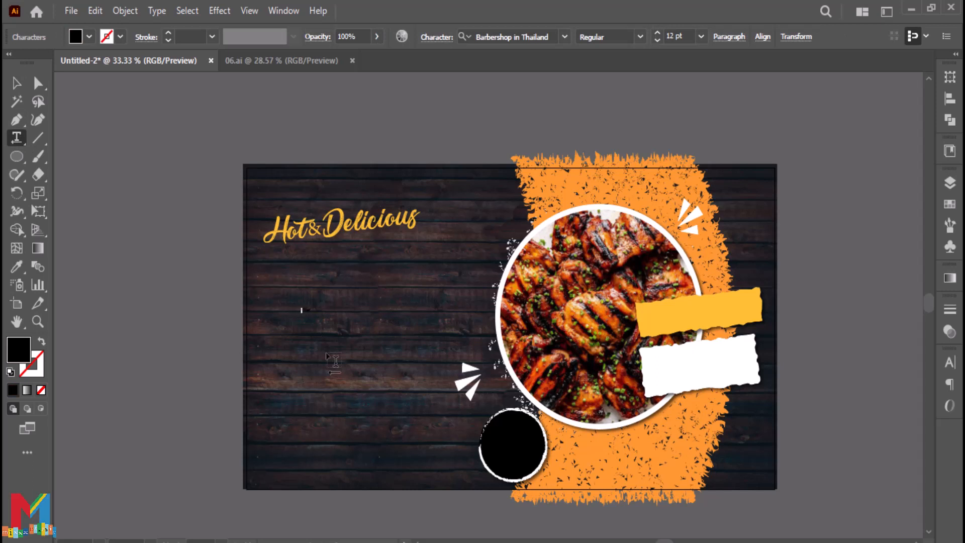
pyautogui.click(23, 83)
pyautogui.moveTo(310, 313); pyautogui.dragTo(386, 336)
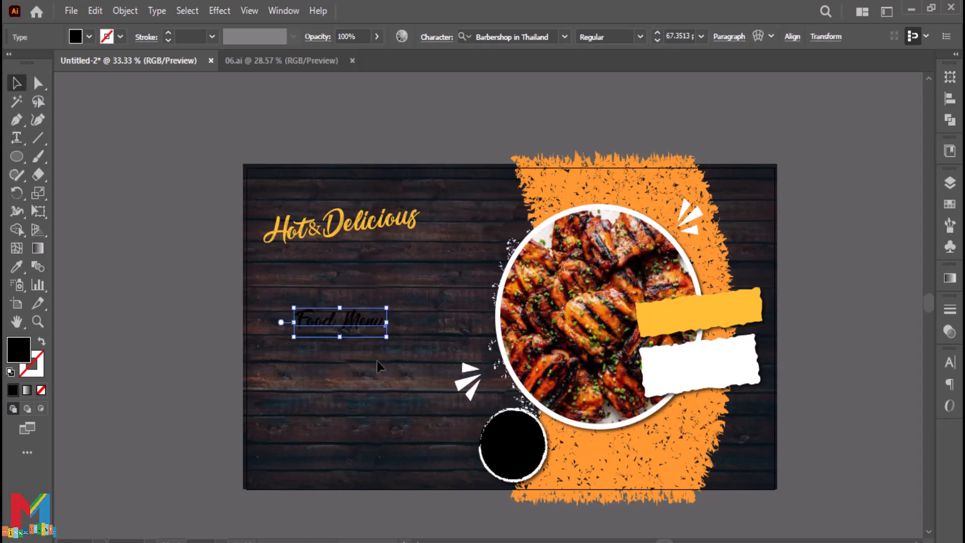
pyautogui.click(89, 36)
pyautogui.click(25, 68)
pyautogui.click(565, 37)
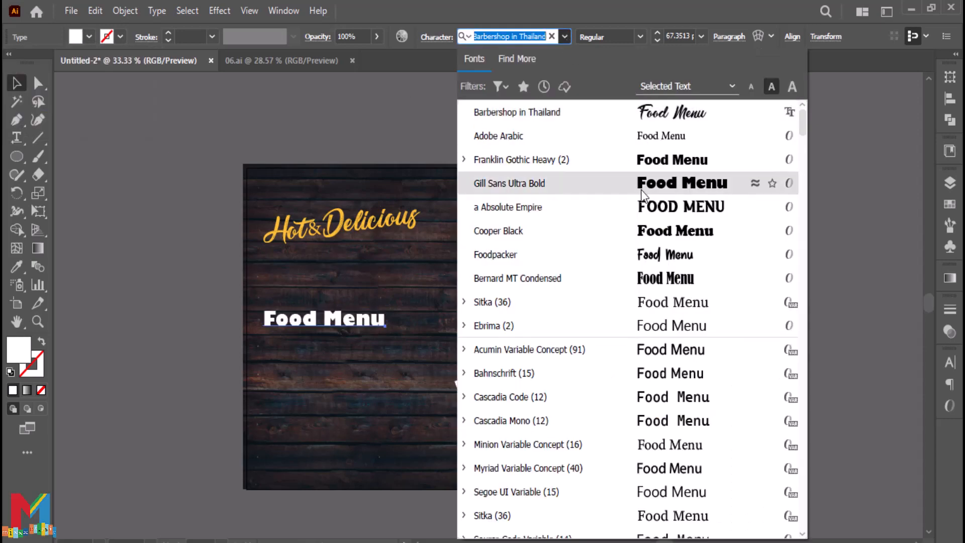
pyautogui.click(638, 207)
# Enlarge and tilt "FOOD MENU" to match "Hot&Delicious", place it directly beneath, and adjust the size and position of both headings
pyautogui.moveTo(386, 331); pyautogui.dragTo(420, 342)
pyautogui.moveTo(433, 357); pyautogui.dragTo(443, 335)
pyautogui.moveTo(385, 308); pyautogui.dragTo(459, 276)
pyautogui.click(396, 294)
pyautogui.click(398, 252)
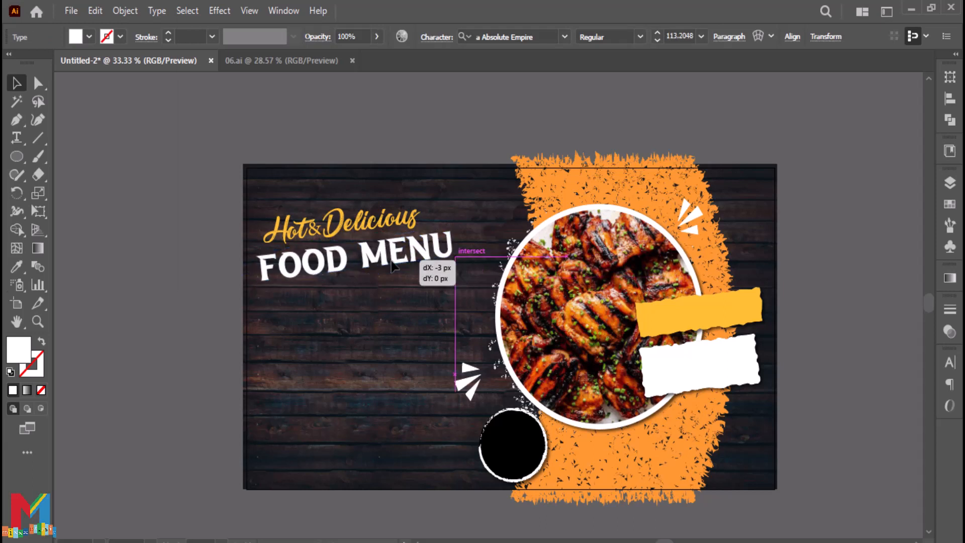
pyautogui.moveTo(400, 266); pyautogui.dragTo(387, 266)
pyautogui.moveTo(396, 241); pyautogui.dragTo(397, 246)
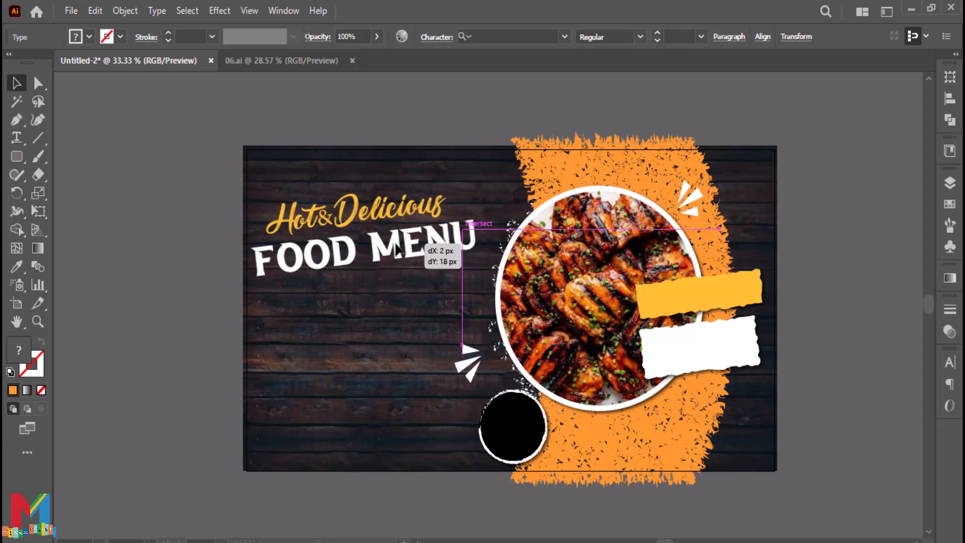
pyautogui.click(379, 439)
# Add the white text "Limted Time Offer" below the headings and set its font to Cooper Black
pyautogui.press('t')
pyautogui.click(251, 318)
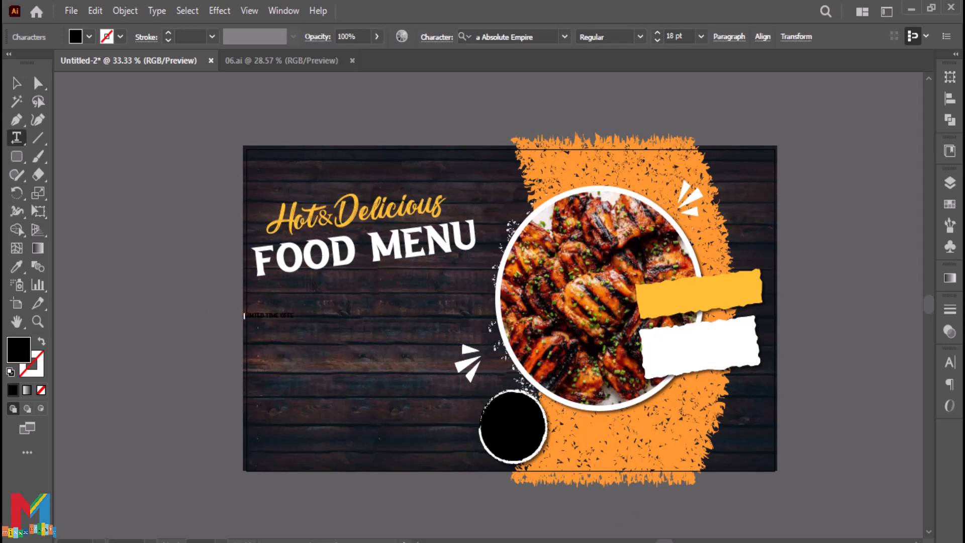
pyautogui.press('Escape')
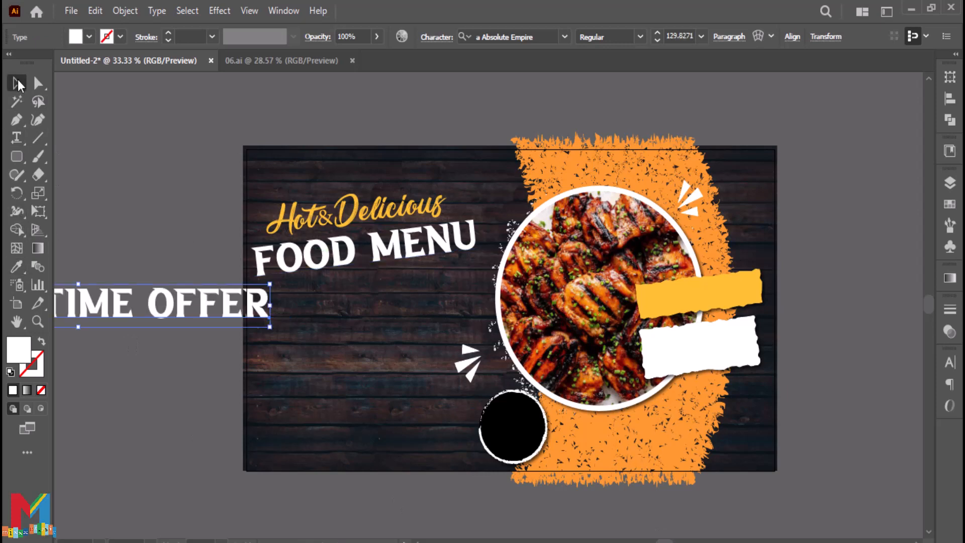
pyautogui.moveTo(89, 317); pyautogui.dragTo(275, 317)
pyautogui.click(564, 36)
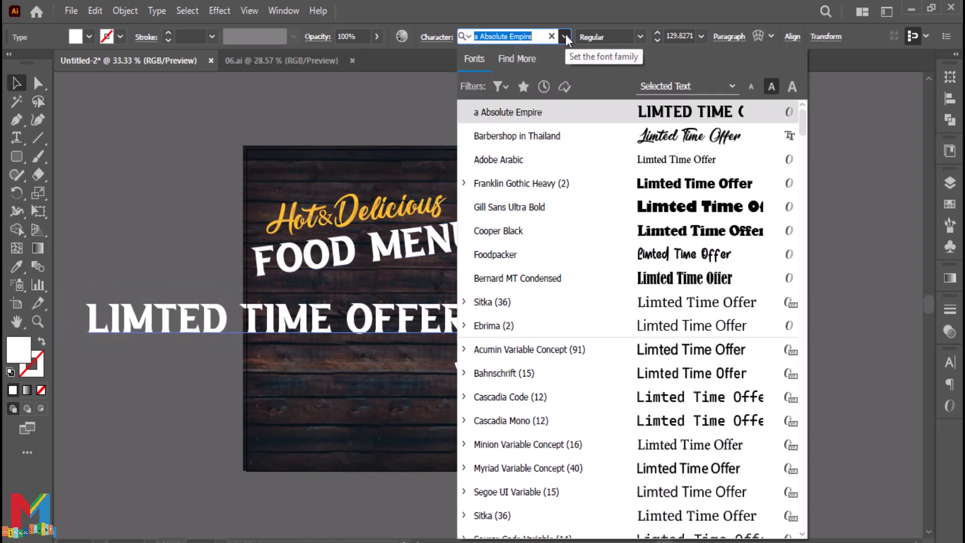
pyautogui.click(621, 224)
# Scale "Limted Time Offer" to about 59 pt, place it below "FOOD MENU" and colour it with the yellow label's fill
pyautogui.moveTo(468, 300); pyautogui.dragTo(289, 324)
pyautogui.moveTo(246, 331); pyautogui.dragTo(361, 315)
pyautogui.click(216, 324)
pyautogui.click(279, 311)
pyautogui.click(17, 267)
pyautogui.click(703, 287)
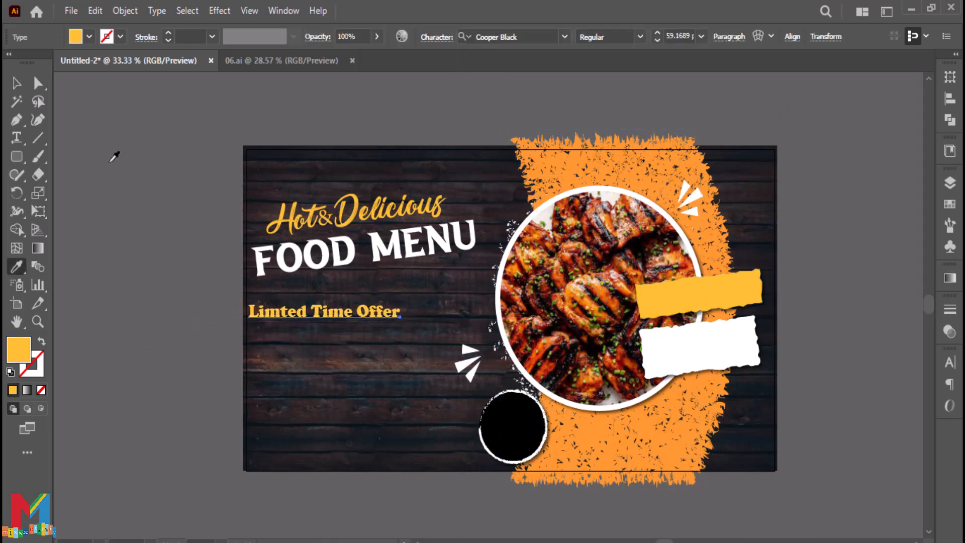
pyautogui.click(115, 157)
pyautogui.click(699, 292)
pyautogui.keyDown('ctrl'); pyautogui.click(152, 162); pyautogui.keyUp('ctrl')
# Add a left-aligned block of white 24 pt placeholder text in Cooper Black under "Limted Time Offer"
pyautogui.click(14, 142)
pyautogui.moveTo(421, 331); pyautogui.dragTo(249, 400)
pyautogui.click(728, 37)
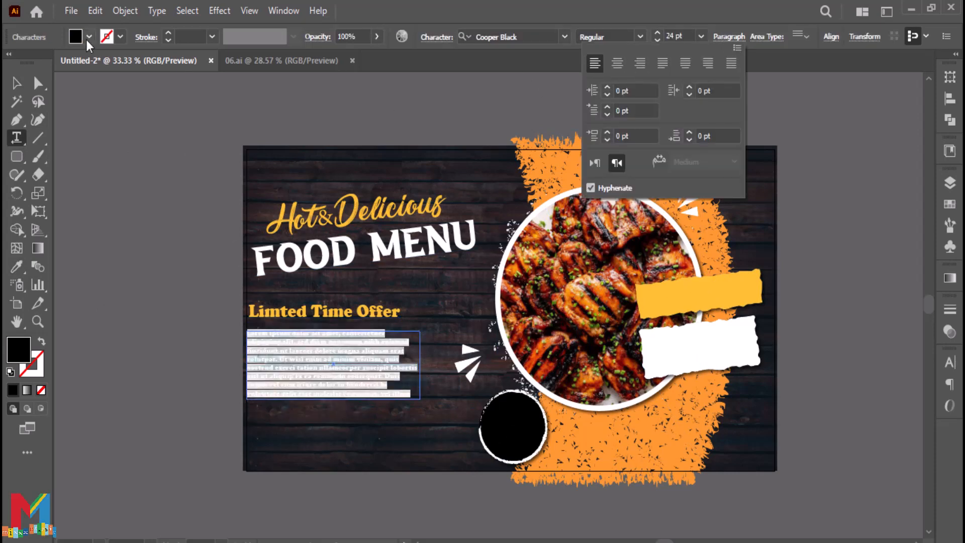
pyautogui.click(88, 39)
pyautogui.click(33, 64)
pyautogui.click(17, 84)
pyautogui.moveTo(310, 361); pyautogui.dragTo(310, 357)
pyautogui.scroll(-1, 156, 285)
# Draw a fully rounded rectangle below the placeholder paragraph and fill it with the label's yellow
pyautogui.click(16, 157)
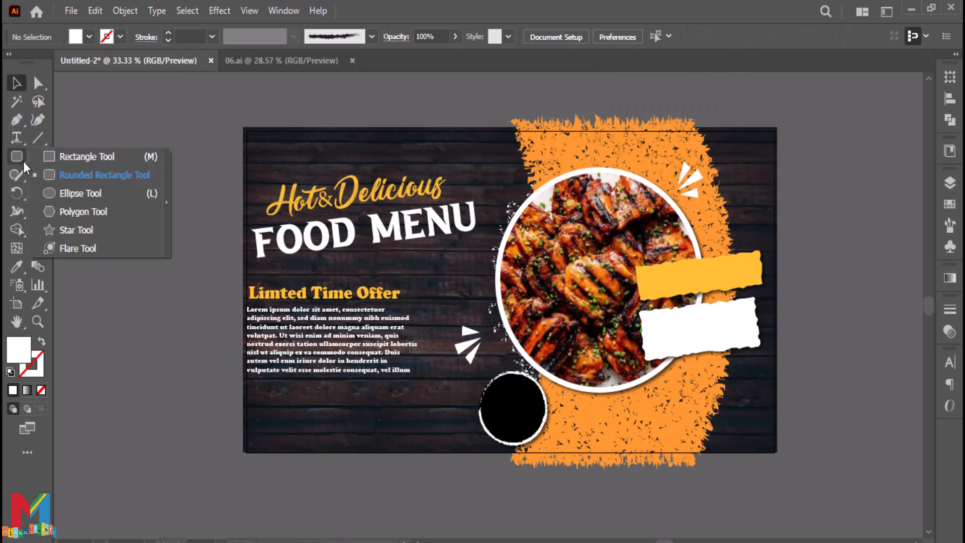
pyautogui.click(84, 176)
pyautogui.moveTo(345, 419)
pyautogui.mouseDown()
pyautogui.moveTo(255, 445)
pyautogui.moveTo(298, 446)
pyautogui.mouseUp()
pyautogui.press('a')
pyautogui.click(298, 446)
pyautogui.click(282, 436)
pyautogui.press('i')
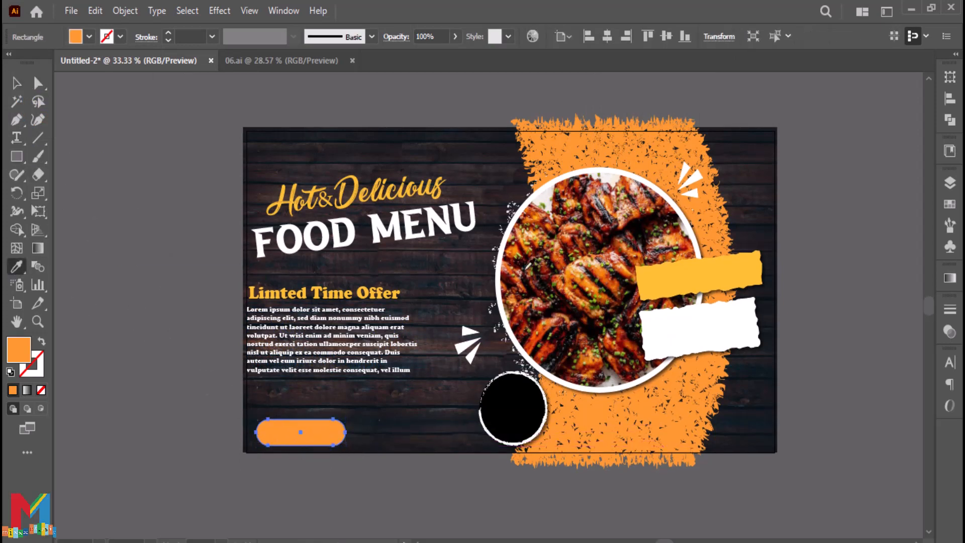
pyautogui.click(739, 278)
pyautogui.click(17, 83)
pyautogui.click(209, 384)
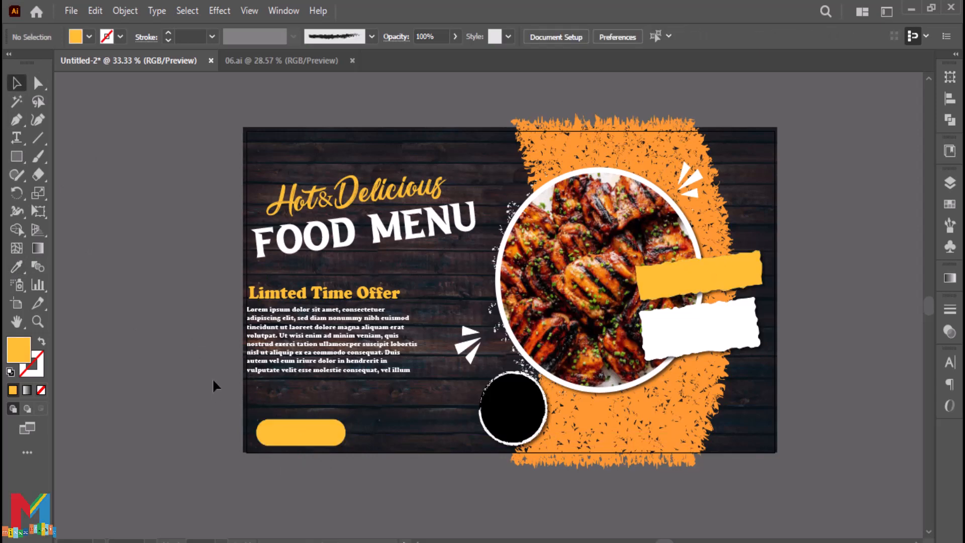
# Add the black text "Order Now", scale it to about 42 pt and centre it on the yellow rounded button
pyautogui.click(16, 137)
pyautogui.click(88, 36)
pyautogui.click(41, 63)
pyautogui.click(282, 430)
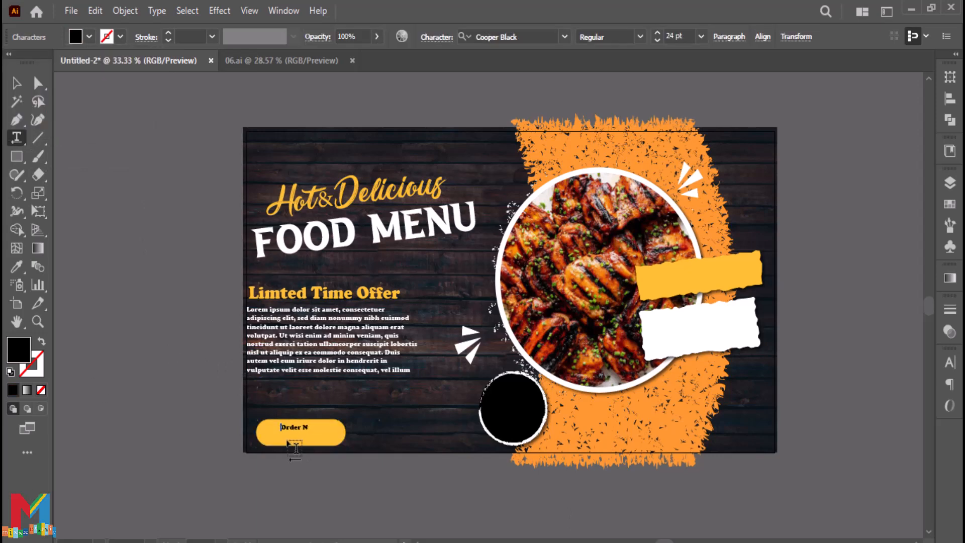
pyautogui.click(16, 83)
pyautogui.moveTo(281, 431); pyautogui.dragTo(302, 437)
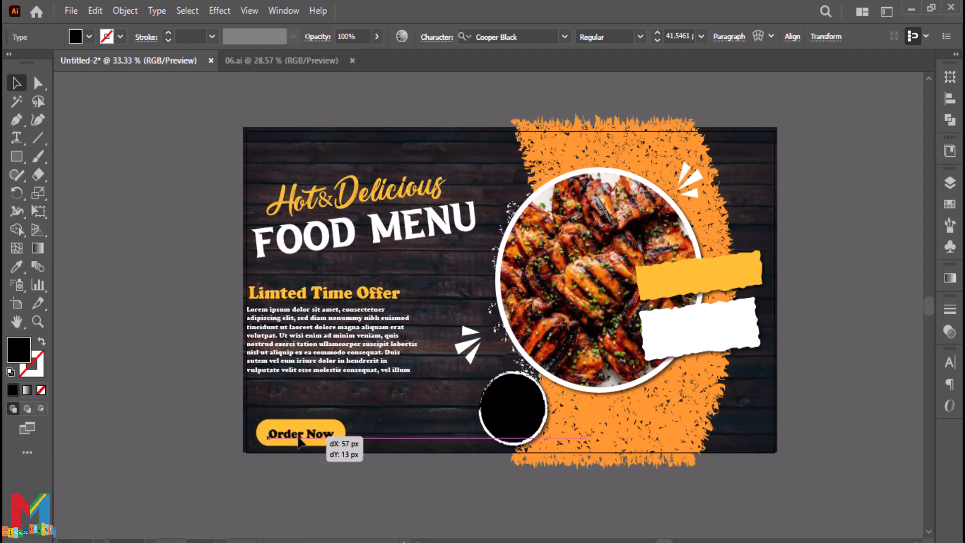
pyautogui.click(185, 441)
# Add the text "%30" inside the black circle and colour it with the button's yellow
pyautogui.hotkey('ctrl', '=')
pyautogui.hotkey('ctrl', '=')
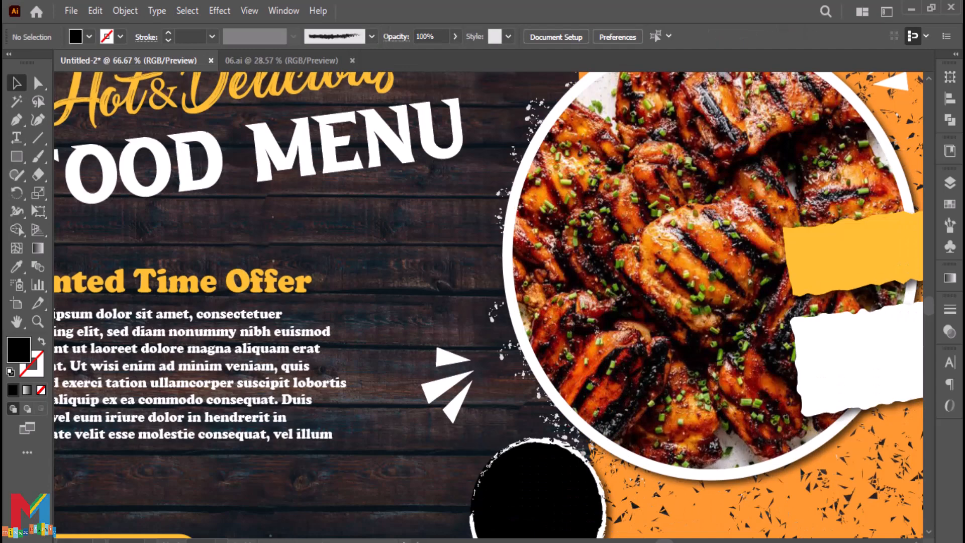
pyautogui.scroll(-4, 489, 305)
pyautogui.press('t')
pyautogui.click(545, 375)
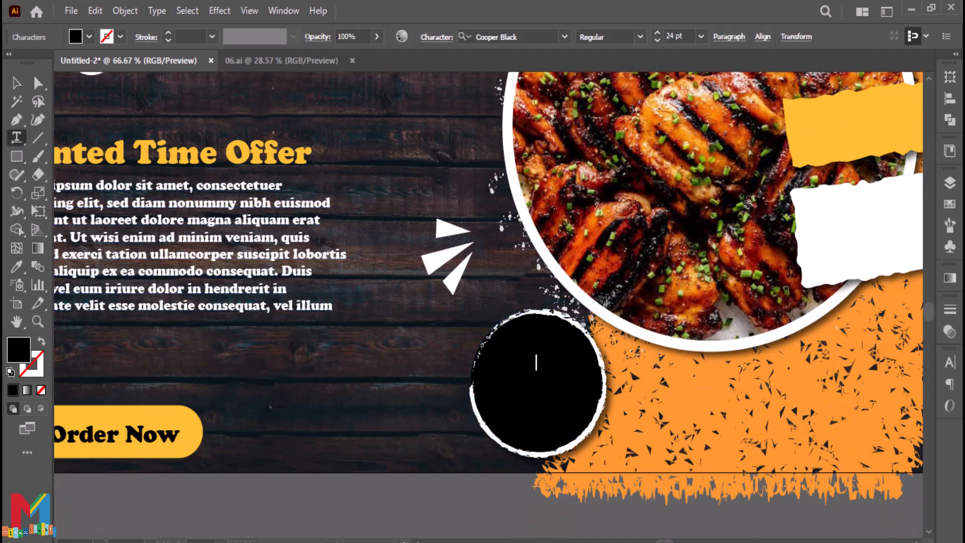
pyautogui.click(17, 84)
pyautogui.click(17, 267)
pyautogui.click(152, 411)
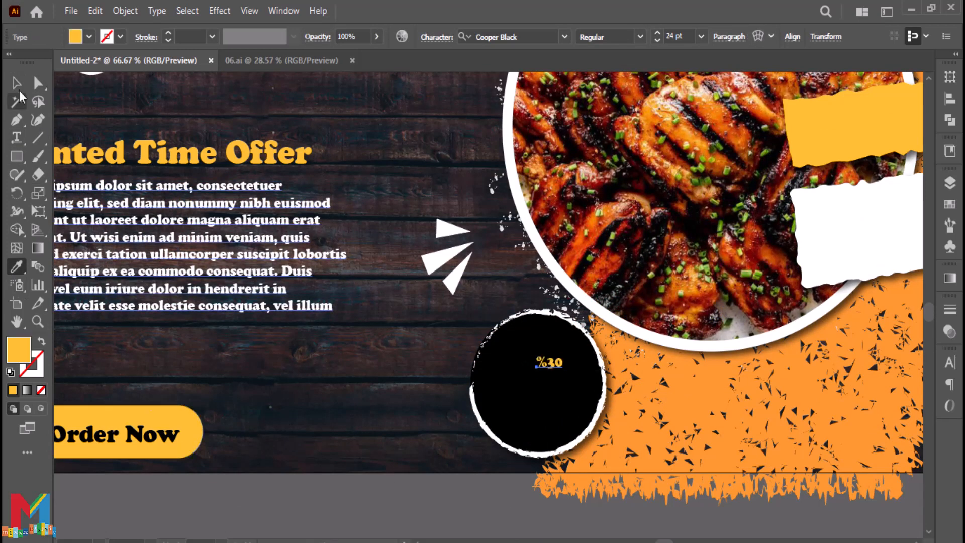
# Enlarge the "%30" text and centre it in the upper half of the black circle
pyautogui.click(17, 84)
pyautogui.moveTo(536, 371); pyautogui.dragTo(485, 401)
pyautogui.moveTo(563, 354)
pyautogui.mouseDown()
pyautogui.moveTo(571, 348)
pyautogui.moveTo(554, 370)
pyautogui.mouseUp()
pyautogui.click(458, 512)
# Add the text "Off" in white beneath "%30" in the black circle and enlarge it
pyautogui.press('t')
pyautogui.click(516, 413)
pyautogui.press('BackSpace')
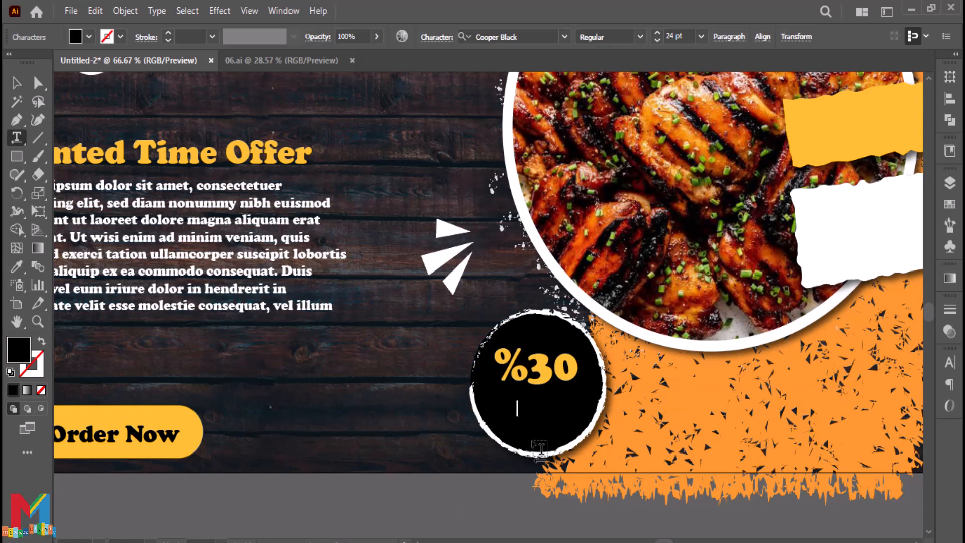
pyautogui.click(17, 84)
pyautogui.click(89, 36)
pyautogui.click(32, 63)
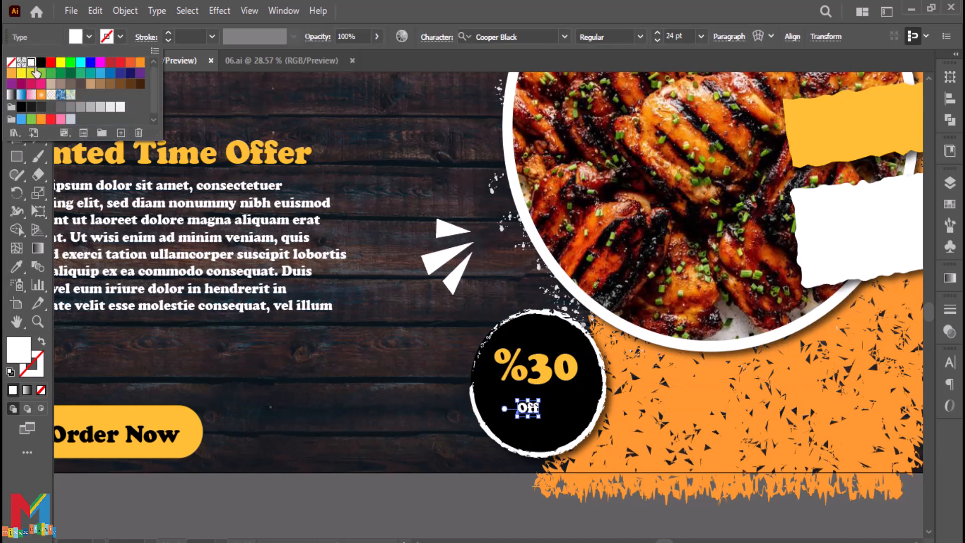
pyautogui.moveTo(538, 416)
pyautogui.mouseDown()
pyautogui.moveTo(574, 441)
pyautogui.moveTo(547, 412)
pyautogui.mouseUp()
pyautogui.click(587, 362)
# Add the black text "Open Everyday" to the yellow label, then enlarge and tilt it to follow the label's angle
pyautogui.moveTo(586, 362); pyautogui.dragTo(254, 480)
pyautogui.press('t')
pyautogui.click(511, 250)
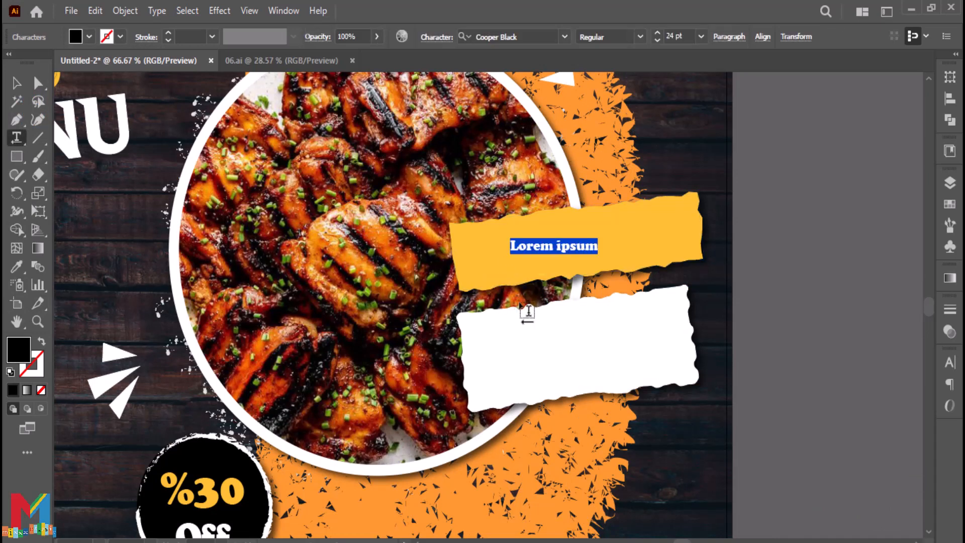
pyautogui.write('Open Everyday')
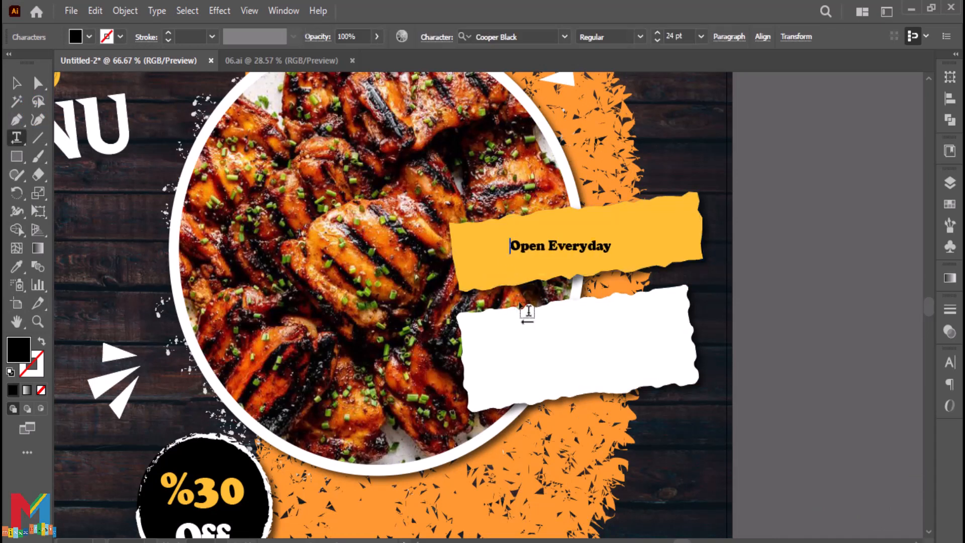
pyautogui.press('Escape')
pyautogui.moveTo(611, 254); pyautogui.dragTo(709, 262)
pyautogui.moveTo(648, 255); pyautogui.dragTo(626, 244)
pyautogui.click(680, 466)
# Add the black text "Call Of Delivery" to the white label, then enlarge and tilt it across the label's upper half
pyautogui.press('t')
pyautogui.click(545, 355)
pyautogui.write('c')
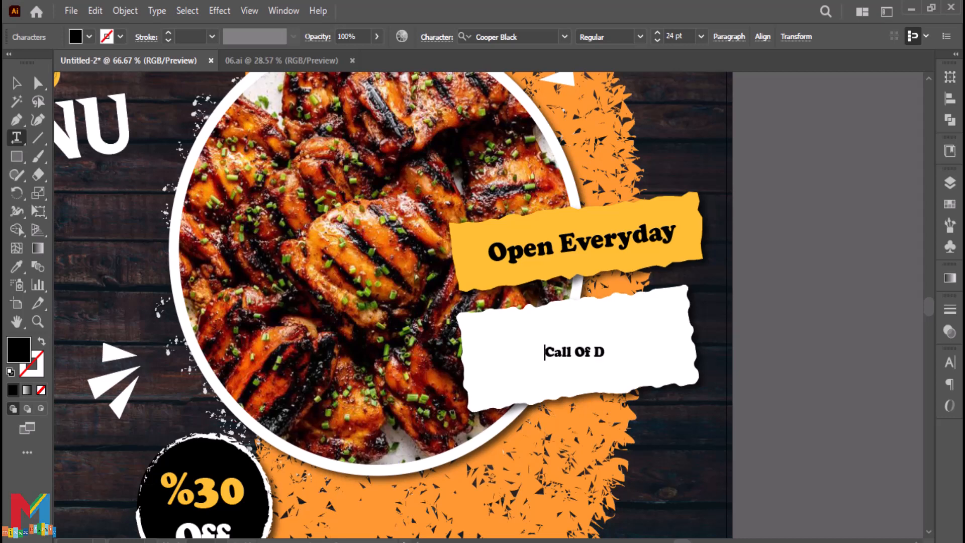
pyautogui.click(16, 87)
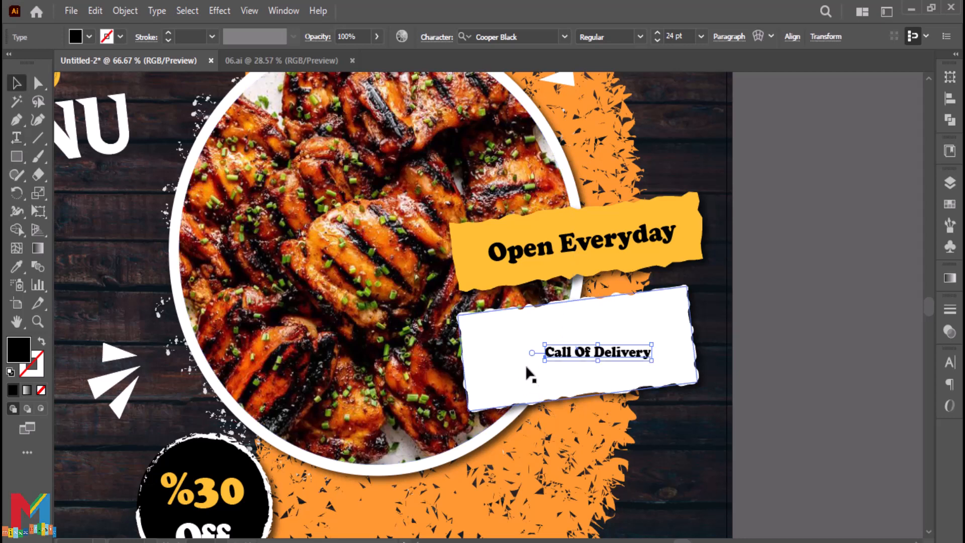
pyautogui.moveTo(543, 361); pyautogui.dragTo(476, 386)
pyautogui.moveTo(654, 370); pyautogui.dragTo(634, 331)
pyautogui.moveTo(498, 354); pyautogui.dragTo(519, 347)
# Add the phone number beneath "Call Of Delivery", keep its right-to-left paragraph direction, and tilt it to match the label
pyautogui.press('t')
pyautogui.click(575, 371)
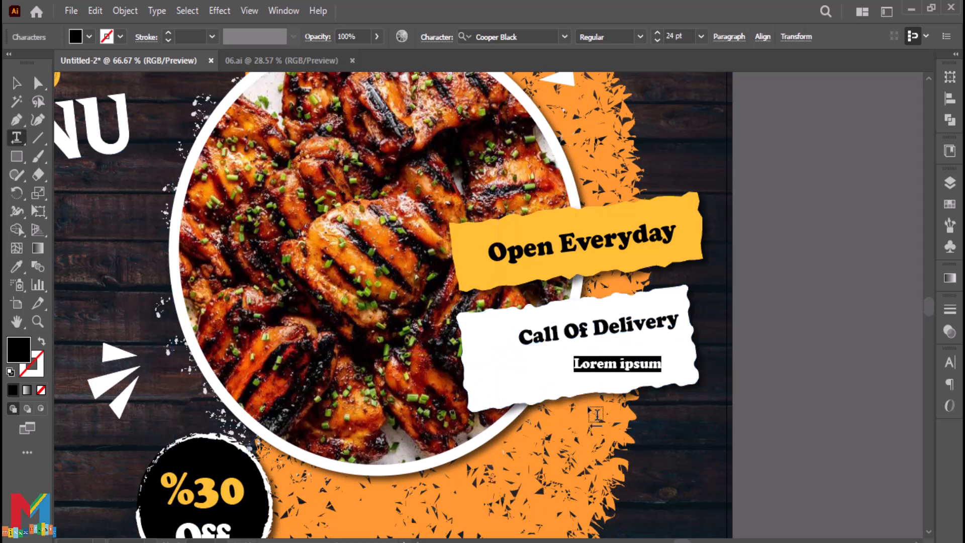
pyautogui.write('00123')
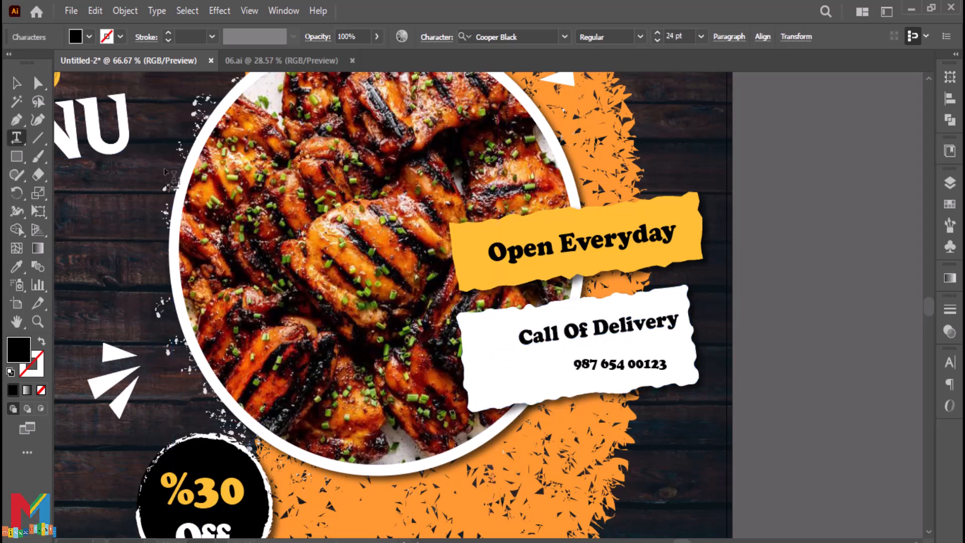
pyautogui.press('Escape')
pyautogui.click(729, 37)
pyautogui.click(594, 162)
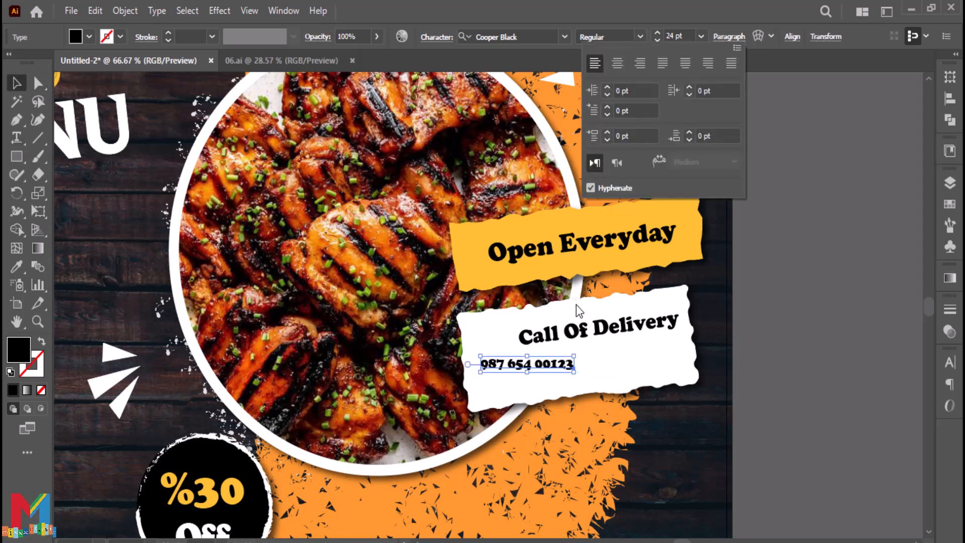
pyautogui.click(617, 162)
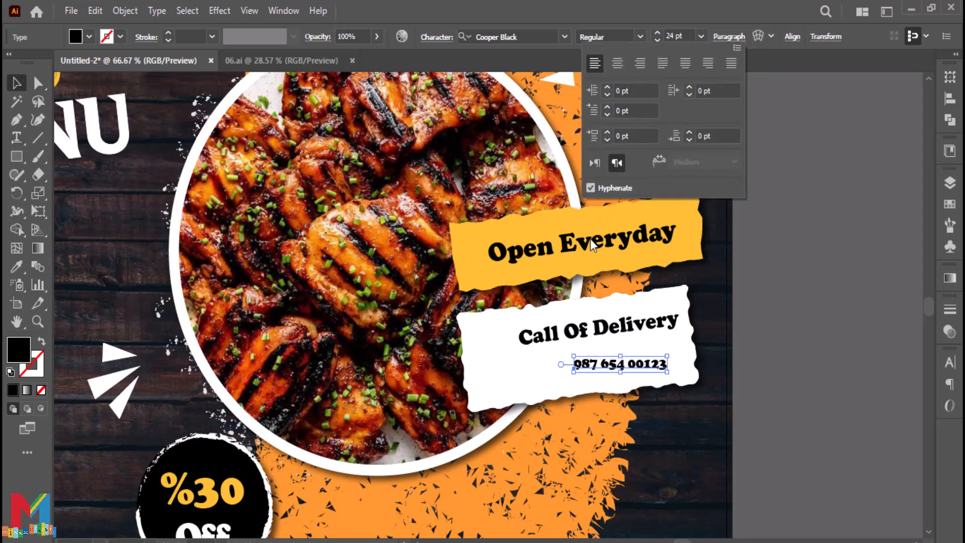
pyautogui.click(728, 37)
pyautogui.moveTo(667, 372); pyautogui.dragTo(620, 362)
pyautogui.click(783, 362)
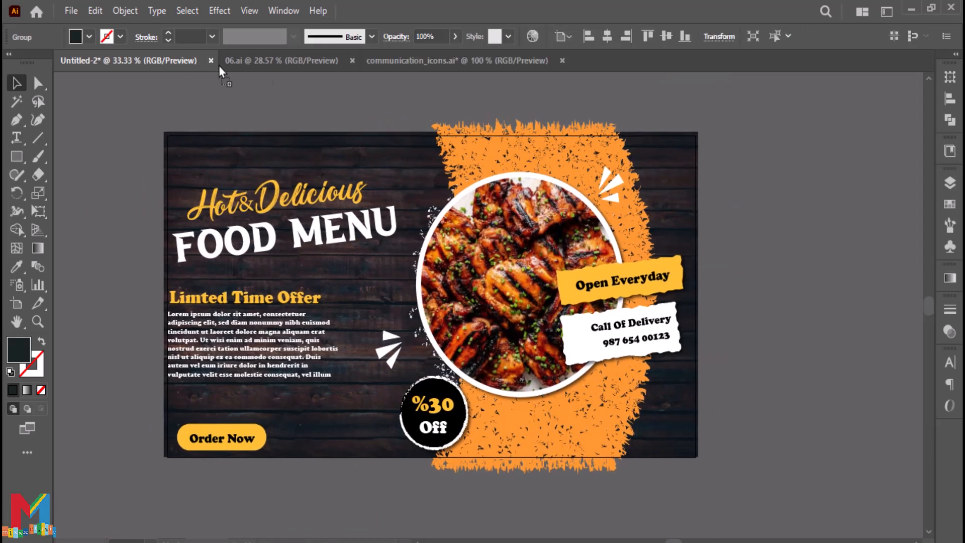
# Bring the phone icon from communication_icons.ai into the banner and fit it beside the phone number on the white label
pyautogui.moveTo(219, 70); pyautogui.dragTo(574, 350)
pyautogui.hotkey('ctrl', '+')
pyautogui.hotkey('ctrl', '+')
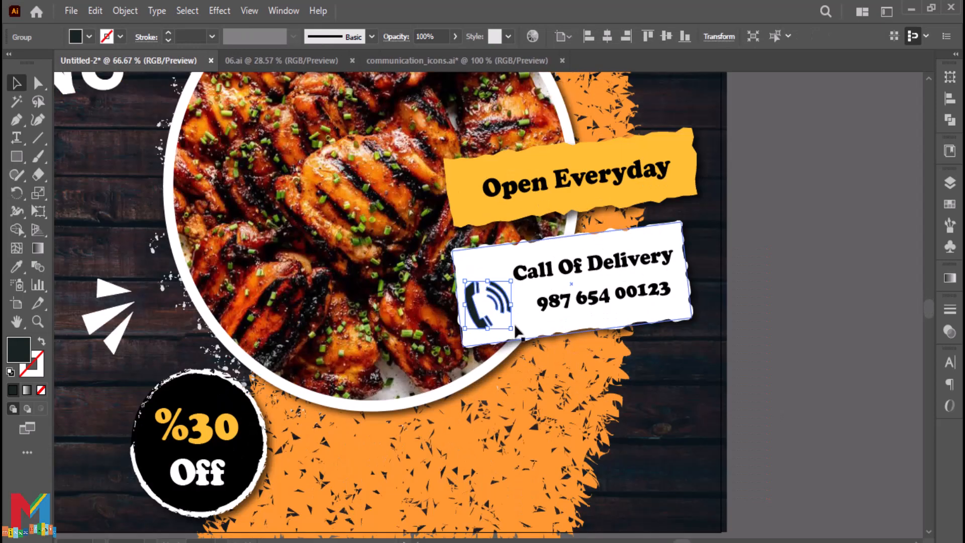
pyautogui.moveTo(516, 334); pyautogui.dragTo(497, 310)
# Recolour the phone icon with the orange of the grunge band
pyautogui.click(18, 267)
pyautogui.click(322, 442)
pyautogui.press('v')
pyautogui.click(803, 369)
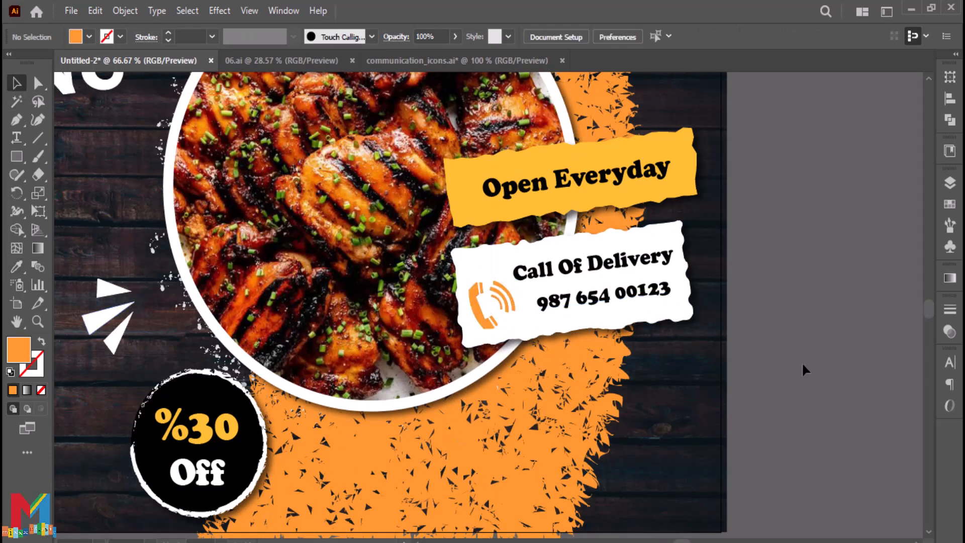
# Place the Facebook icon "image" from the social media folder beneath the "Order Now" button, moving the button up to make room
pyautogui.hotkey('ctrl', '-')
pyautogui.hotkey('ctrl', '-')
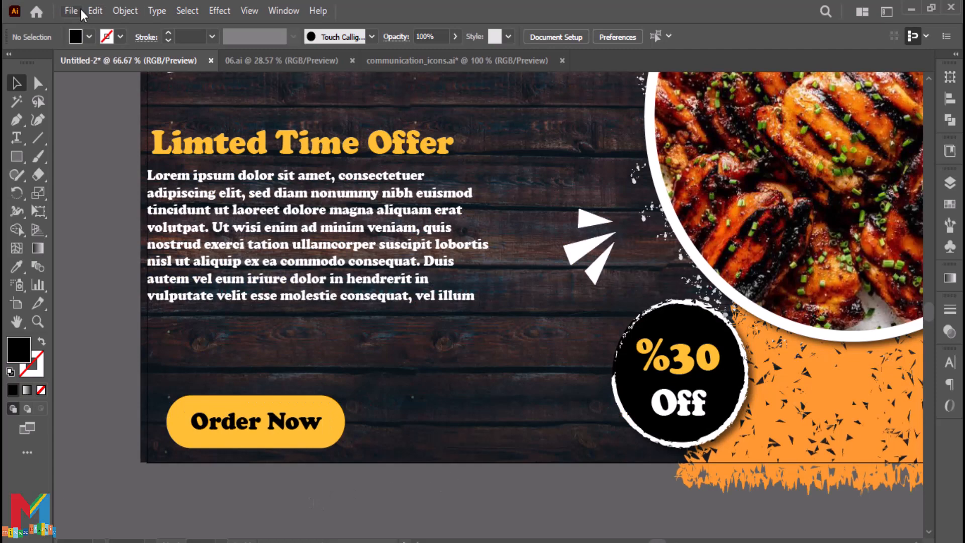
pyautogui.click(73, 11)
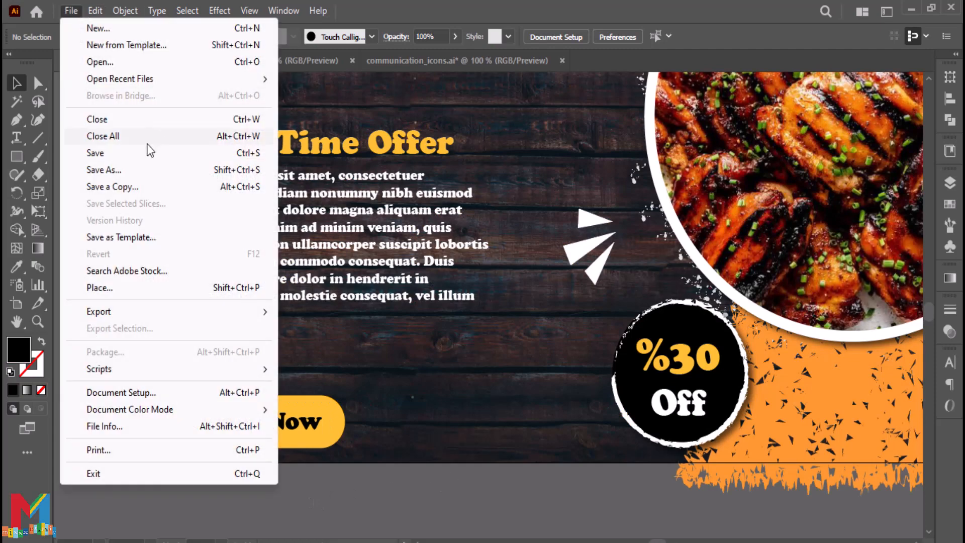
pyautogui.click(132, 287)
pyautogui.scroll(-7, 345, 192)
pyautogui.scroll(5, 342, 194)
pyautogui.doubleClick(342, 195)
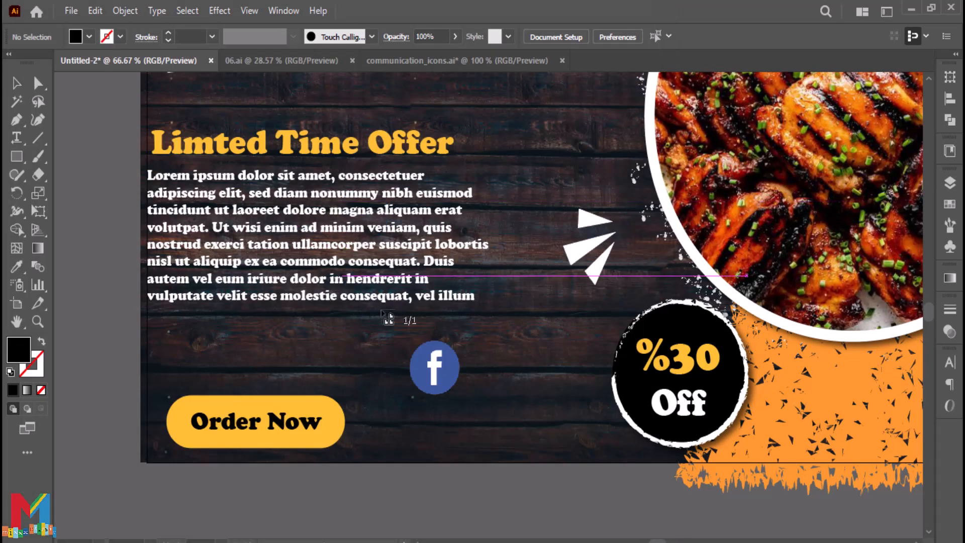
pyautogui.moveTo(431, 342); pyautogui.dragTo(372, 400)
pyautogui.moveTo(340, 373); pyautogui.dragTo(226, 370)
pyautogui.moveTo(406, 369); pyautogui.dragTo(184, 430)
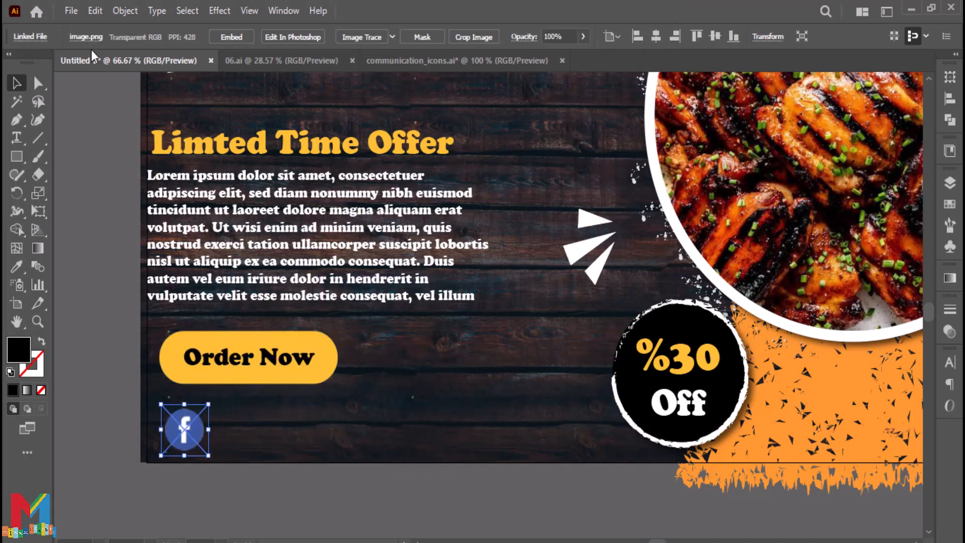
# Place the "gmail" icon from the social media folder beside the Facebook icon
pyautogui.click(71, 11)
pyautogui.click(132, 287)
pyautogui.scroll(-3, 217, 234)
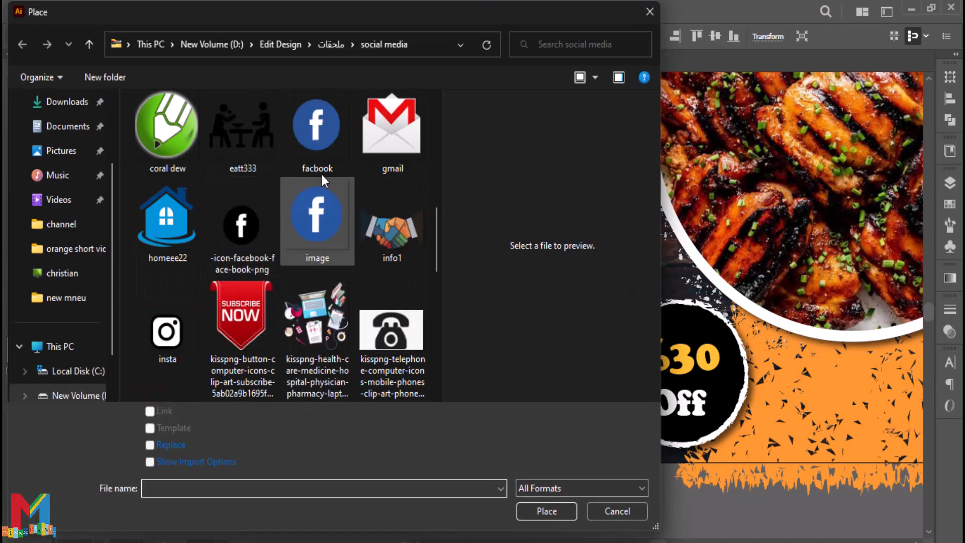
pyautogui.doubleClick(392, 128)
pyautogui.moveTo(269, 419); pyautogui.dragTo(249, 434)
# Place the "location" pin icon after the Gmail icon and adjust the icons' positions in the row
pyautogui.click(71, 10)
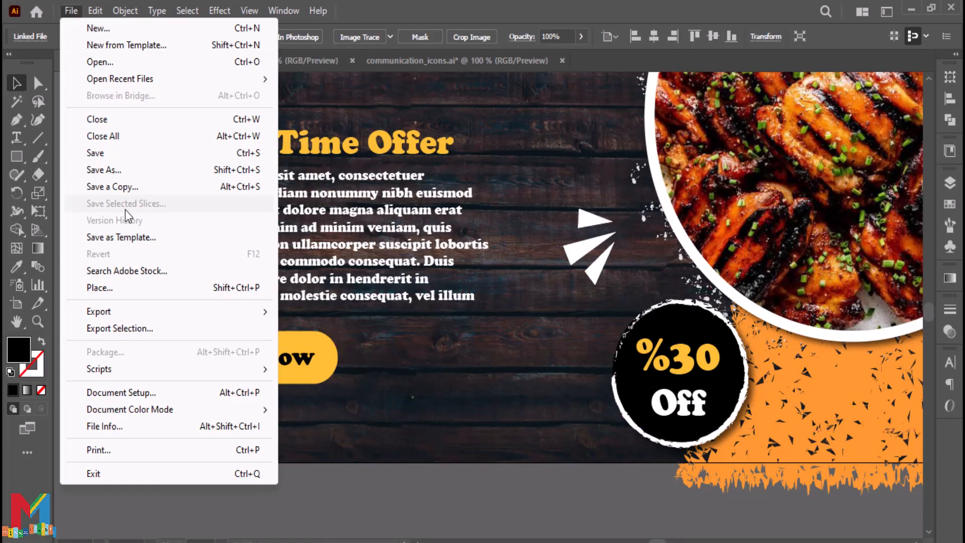
pyautogui.click(101, 287)
pyautogui.scroll(-6, 223, 206)
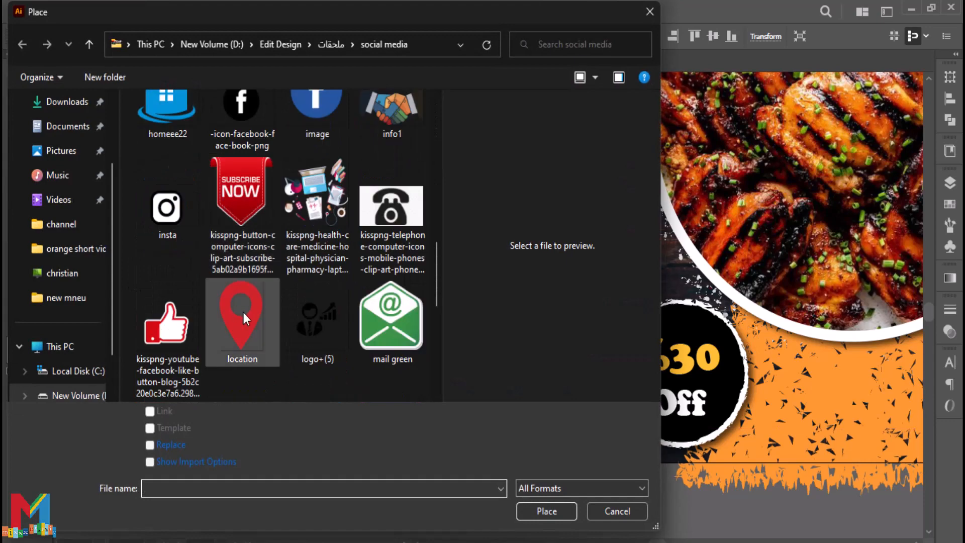
pyautogui.doubleClick(244, 314)
pyautogui.moveTo(333, 406); pyautogui.dragTo(301, 458)
pyautogui.moveTo(321, 420); pyautogui.dragTo(321, 427)
pyautogui.moveTo(250, 431); pyautogui.dragTo(253, 431)
pyautogui.click(151, 342)
# Add the text "Fast Food" above the "Hot&Delicious" heading near the banner's upper edge
pyautogui.hotkey('ctrl', '-')
pyautogui.hotkey('ctrl', '-')
pyautogui.hotkey('ctrl', '-')
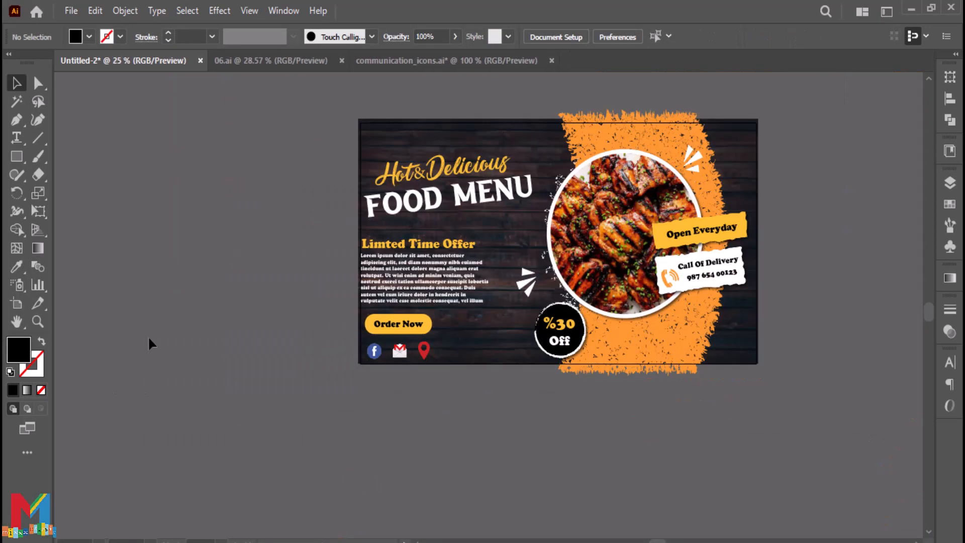
pyautogui.moveTo(453, 413); pyautogui.dragTo(321, 493)
pyautogui.hotkey('ctrl', '+')
pyautogui.press('t')
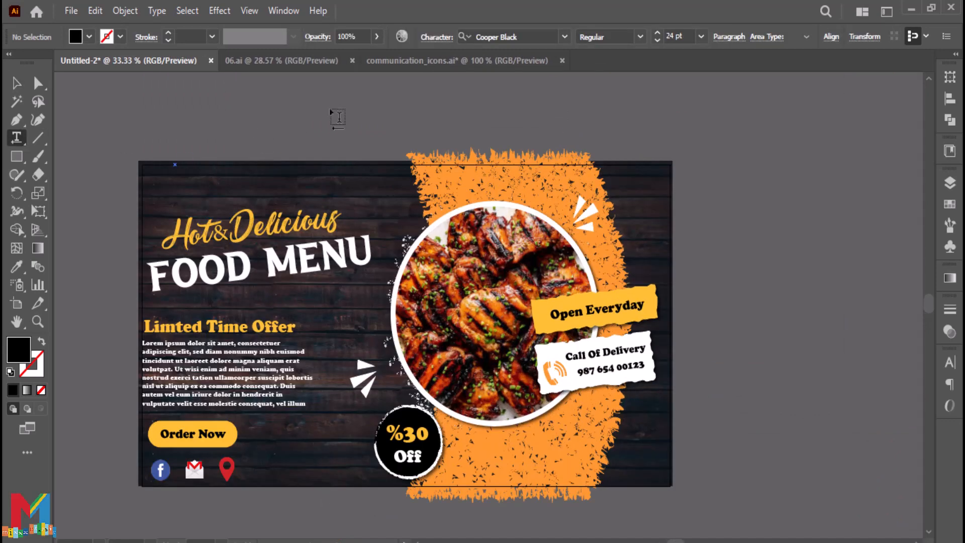
pyautogui.click(89, 36)
pyautogui.click(38, 68)
pyautogui.click(194, 170)
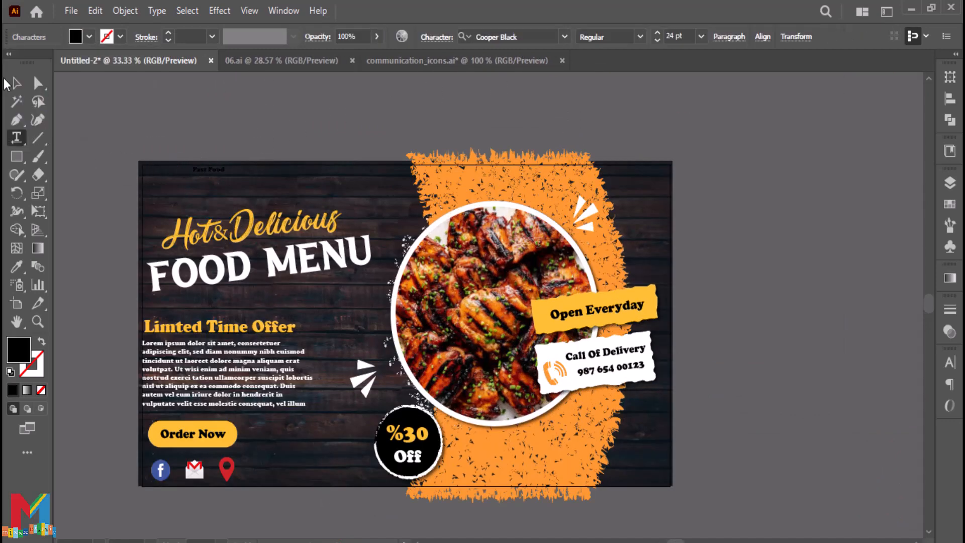
# Fill the "Fast Food" text with white and enlarge it to about 43 pt
pyautogui.click(17, 83)
pyautogui.click(89, 36)
pyautogui.click(37, 68)
pyautogui.click(113, 153)
pyautogui.moveTo(193, 174); pyautogui.dragTo(168, 180)
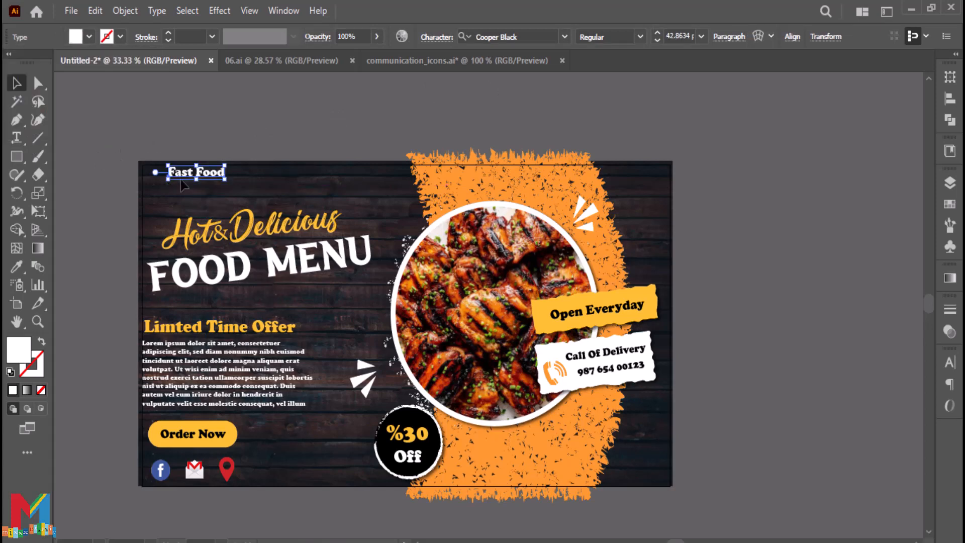
pyautogui.click(68, 104)
# Place the chef logo "pngwing.com" from the png folder and arrange it above the "Fast Food" text
pyautogui.click(71, 10)
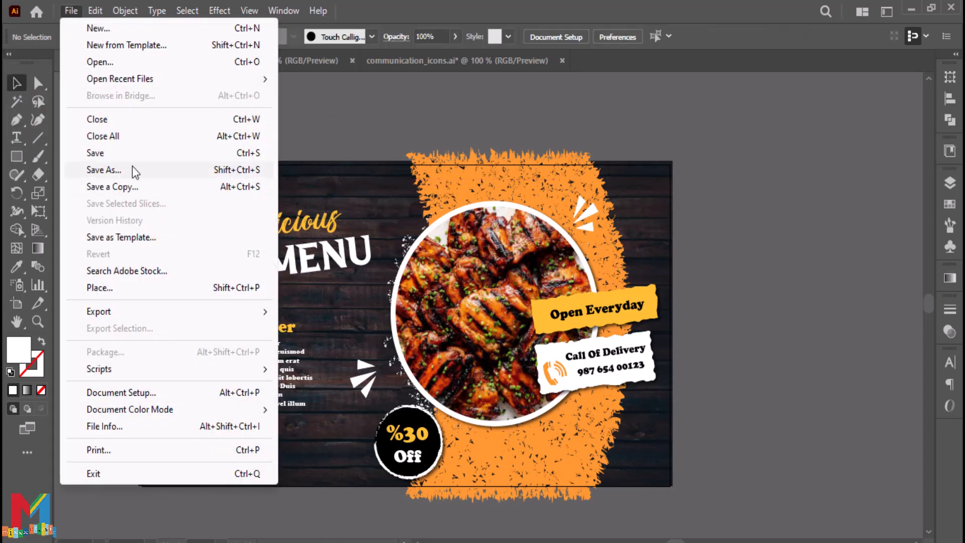
pyautogui.click(130, 294)
pyautogui.scroll(-10, 254, 228)
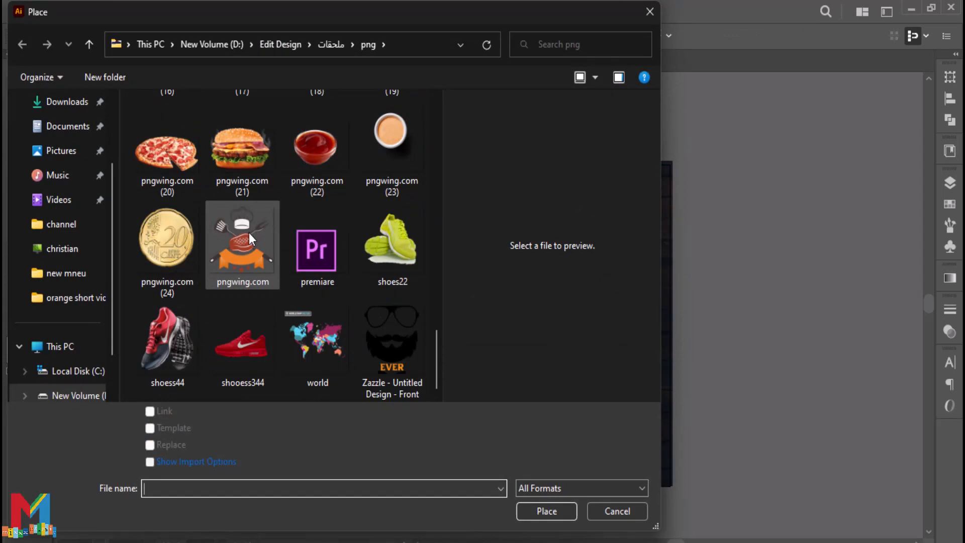
pyautogui.doubleClick(251, 239)
pyautogui.moveTo(269, 176); pyautogui.dragTo(217, 225)
pyautogui.click(181, 225)
pyautogui.moveTo(179, 174); pyautogui.dragTo(180, 194)
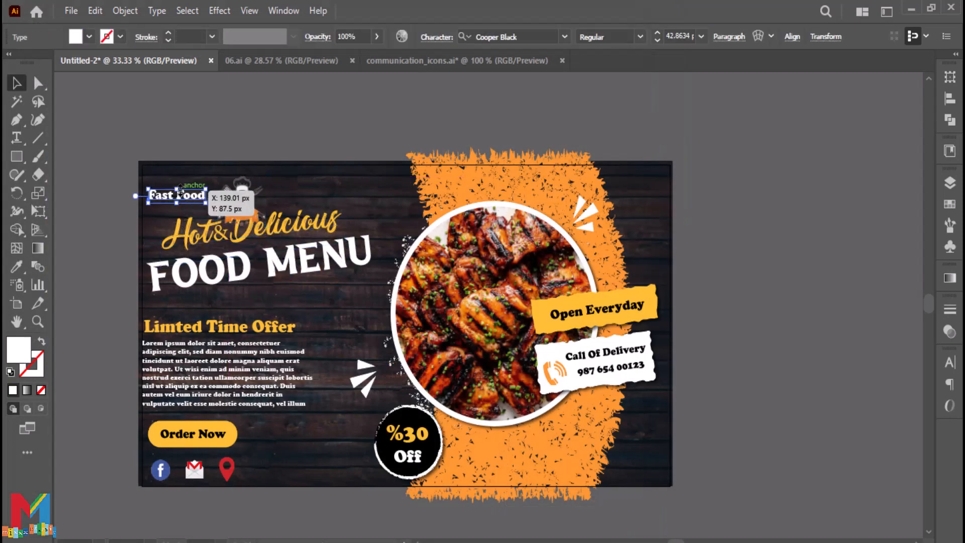
pyautogui.moveTo(236, 206); pyautogui.dragTo(195, 180)
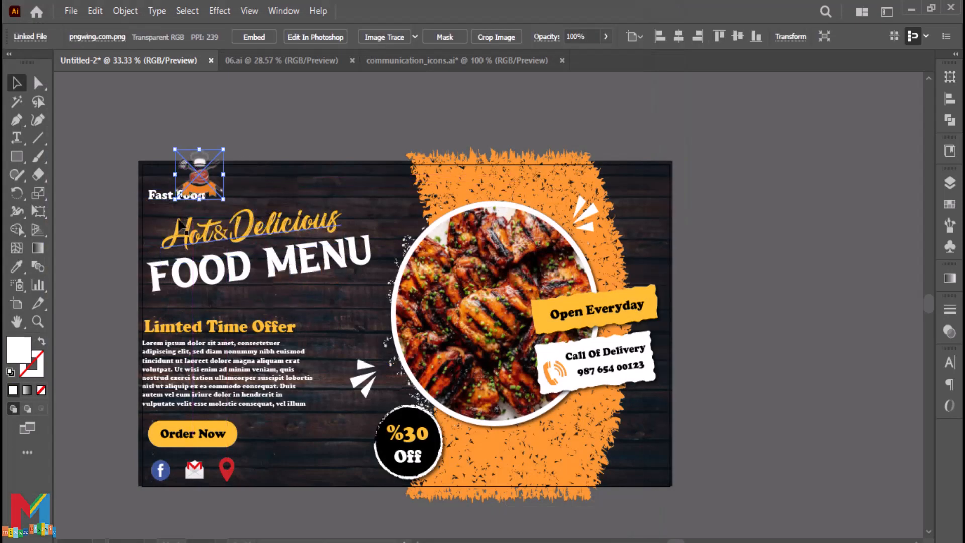
# Select the "Hot&Delicious" and "FOOD MENU" headings together and move them down slightly
pyautogui.click(312, 216)
pyautogui.doubleClick(275, 270)
pyautogui.click(17, 83)
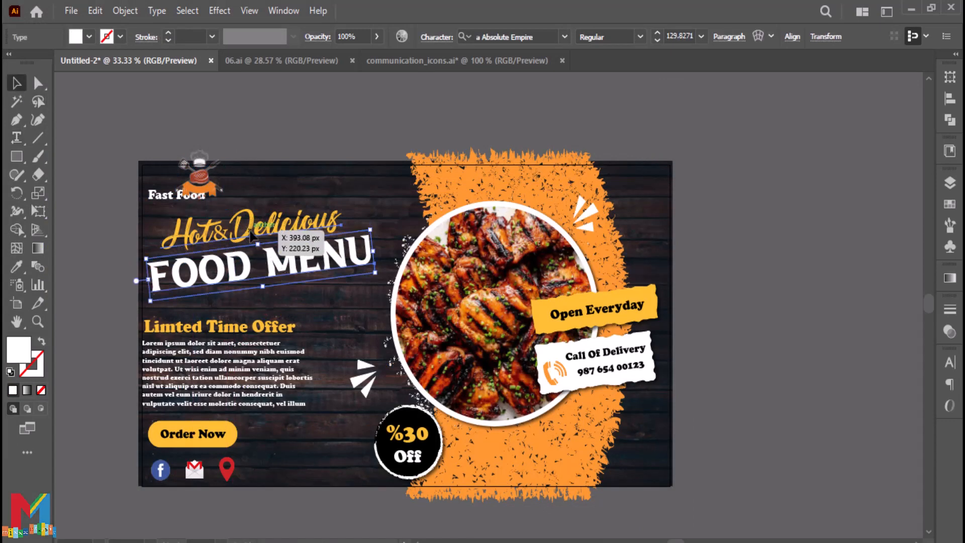
pyautogui.keyDown('shift'); pyautogui.click(248, 230); pyautogui.keyUp('shift')
pyautogui.moveTo(249, 230); pyautogui.dragTo(248, 242)
# Move the chef logo into the banner's upper-left corner with "Fast Food" directly beneath it
pyautogui.click(158, 200)
pyautogui.moveTo(158, 216); pyautogui.dragTo(157, 221)
pyautogui.moveTo(195, 185); pyautogui.dragTo(170, 225)
pyautogui.click(172, 221)
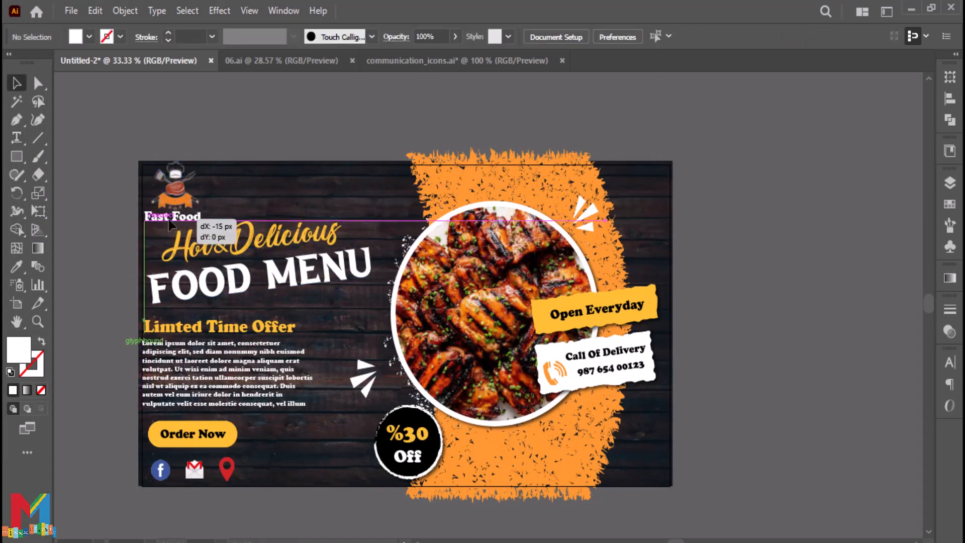
pyautogui.click(95, 219)
# Lower both headings a little more to widen the gap beneath the "Fast Food" text
pyautogui.click(271, 278)
pyautogui.keyDown('shift'); pyautogui.click(271, 278); pyautogui.keyUp('shift')
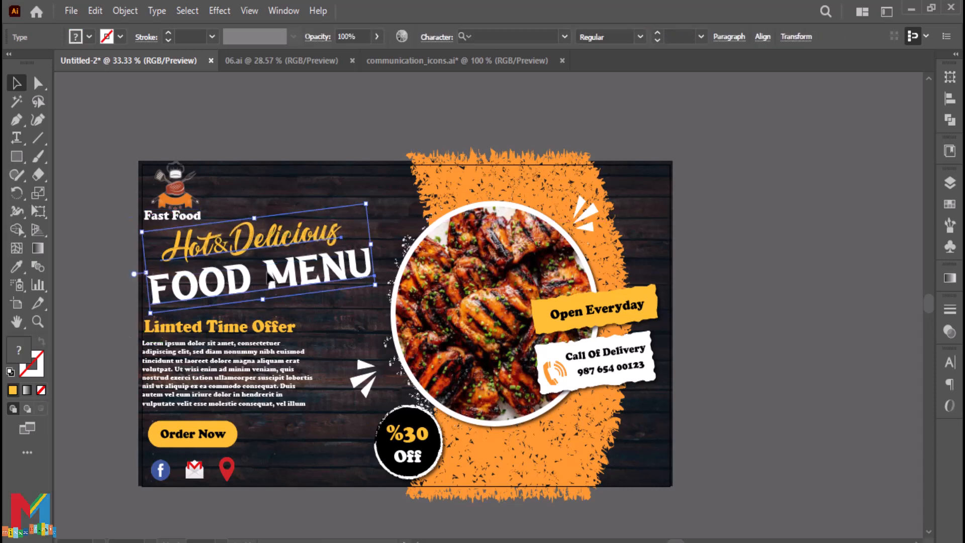
pyautogui.moveTo(270, 278); pyautogui.dragTo(270, 284)
# Select the chef logo and "Fast Food" text together and nudge them down slightly
pyautogui.moveTo(105, 222); pyautogui.dragTo(227, 162)
pyautogui.press('Down')
pyautogui.press('Down')
pyautogui.press('Down')
pyautogui.press('Down')
pyautogui.press('Down')
pyautogui.press('Down')
pyautogui.press('Down')
pyautogui.press('Down')
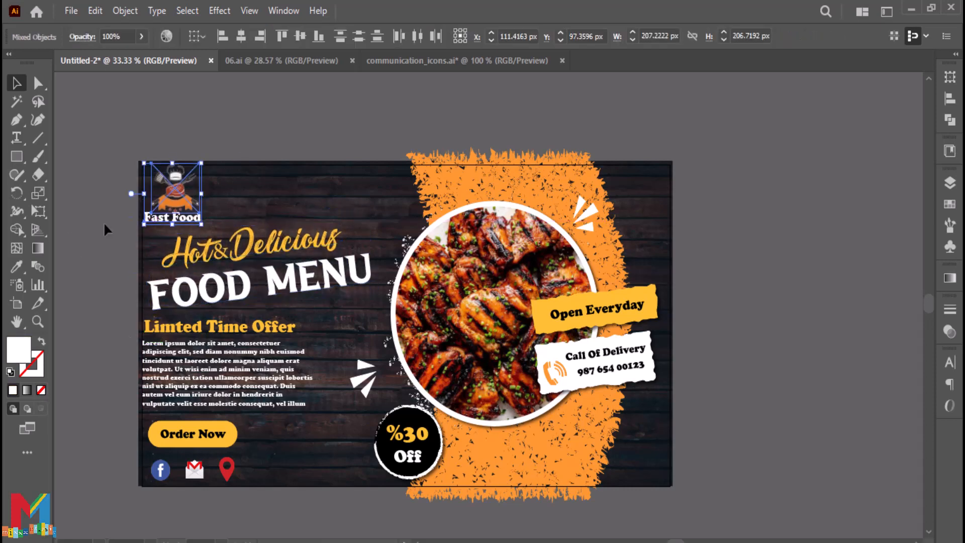
# Centre the chef logo and the "Fast Food" text horizontally on each other
pyautogui.moveTo(103, 221); pyautogui.dragTo(221, 154)
pyautogui.moveTo(111, 196); pyautogui.dragTo(218, 148)
pyautogui.click(949, 99)
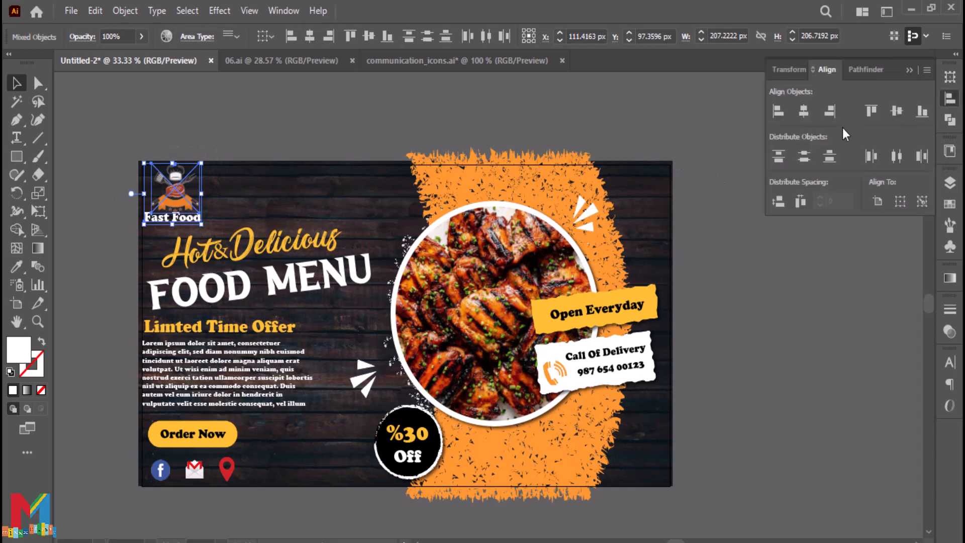
pyautogui.click(804, 111)
pyautogui.click(480, 101)
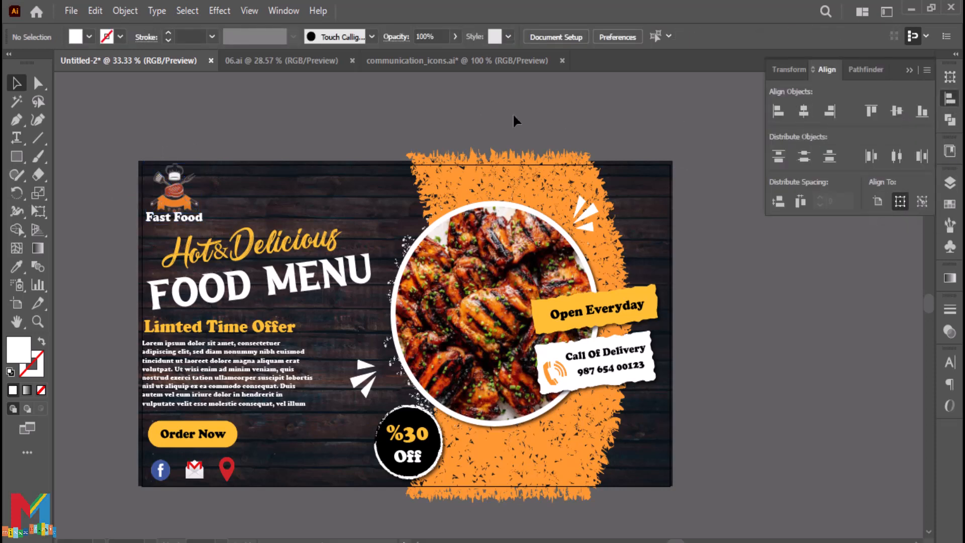
# Place the delivery scooter image "moto" from the png folder, shrunk to fit the banner's lower-right corner
pyautogui.click(71, 10)
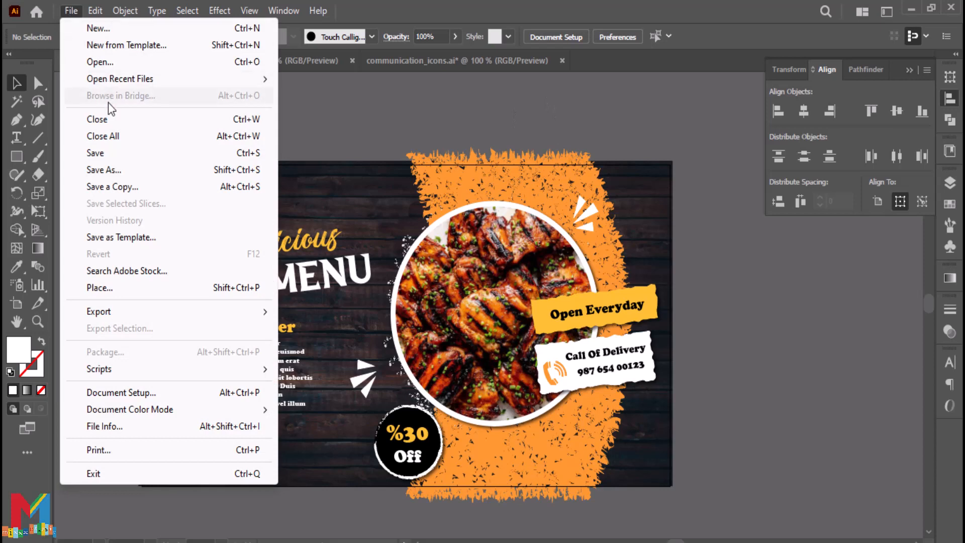
pyautogui.click(124, 288)
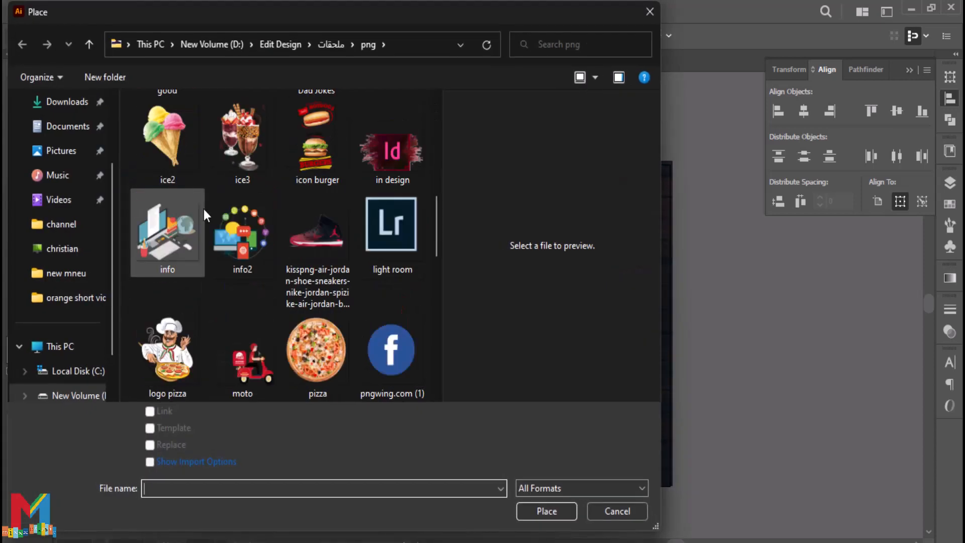
pyautogui.scroll(-3, 203, 209)
pyautogui.doubleClick(247, 166)
pyautogui.moveTo(647, 427); pyautogui.dragTo(575, 479)
pyautogui.moveTo(630, 452); pyautogui.dragTo(644, 474)
pyautogui.click(729, 419)
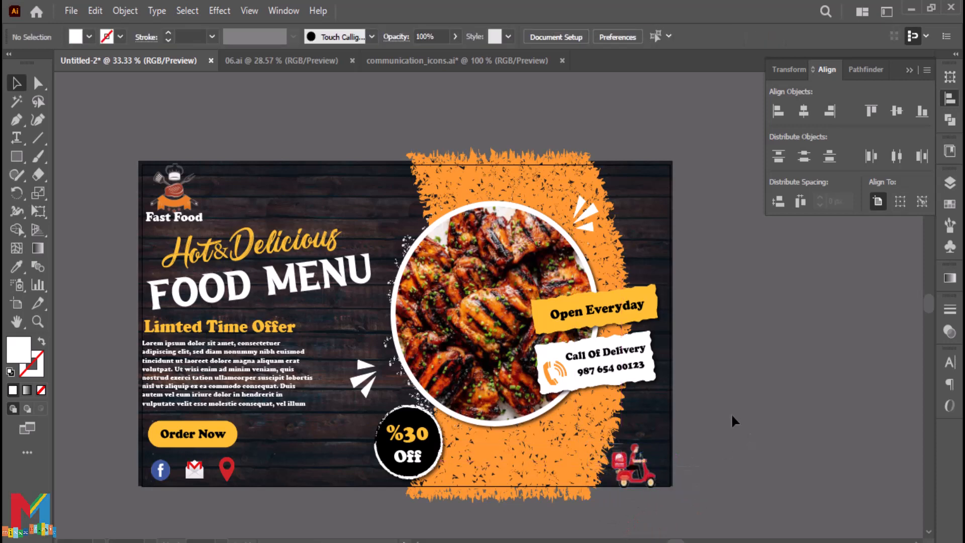
pyautogui.click(768, 145)
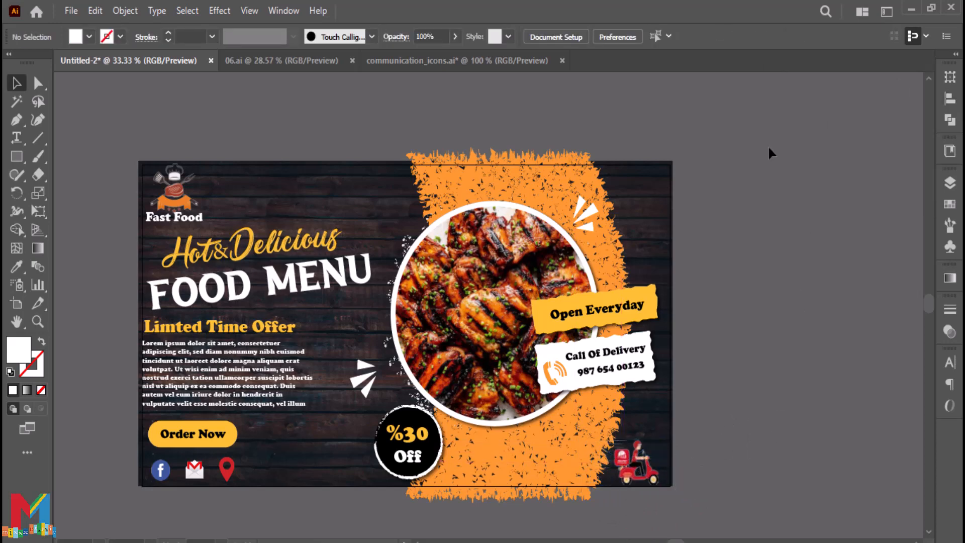